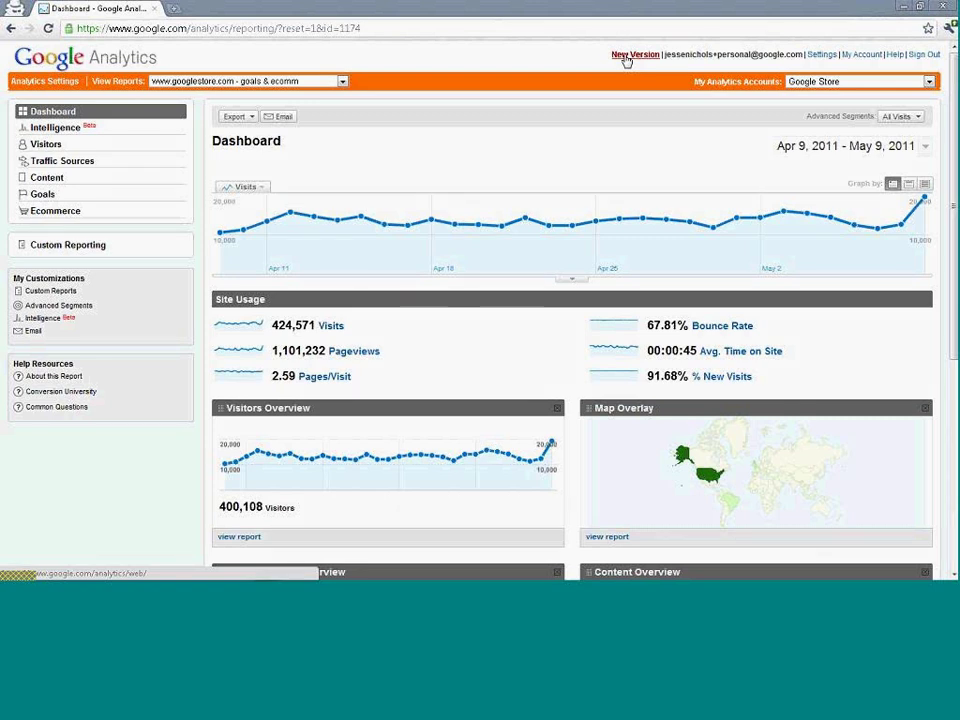
Open the new version of Google Analytics from the old dashboard and view its account home list
{"action": "left_click", "coordinate": [621, 55]}
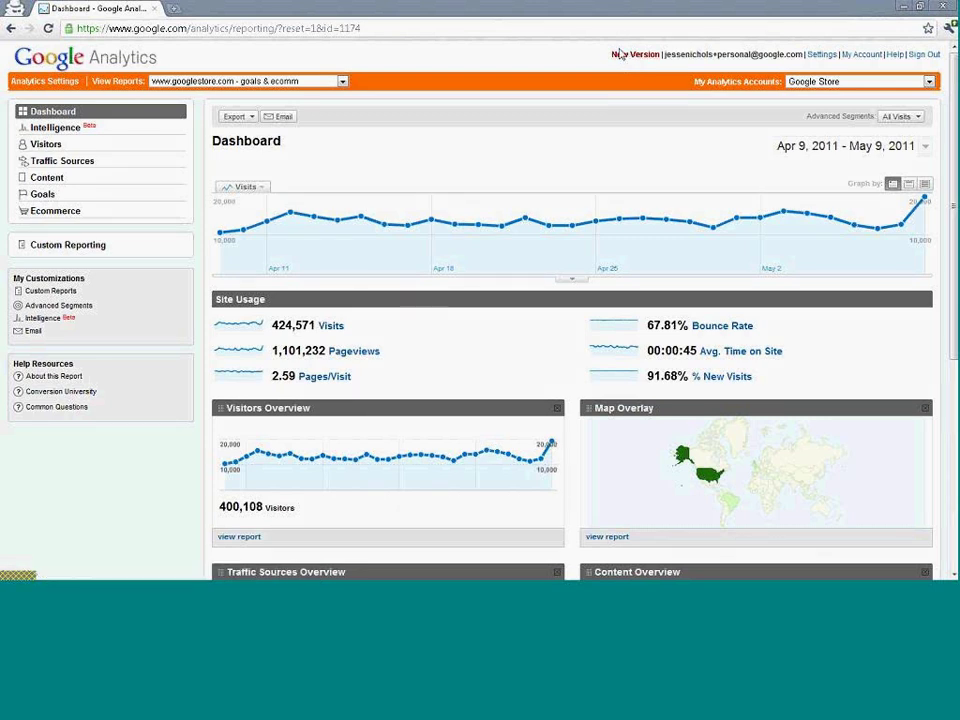
{"action": "left_click", "coordinate": [621, 55]}
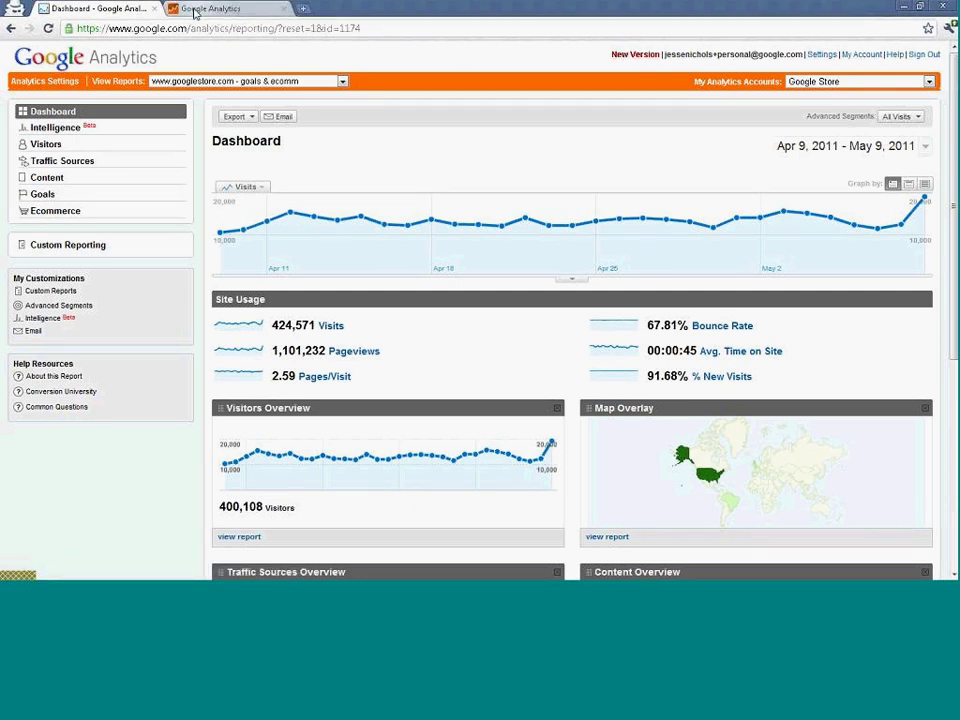
{"action": "left_click", "coordinate": [195, 11]}
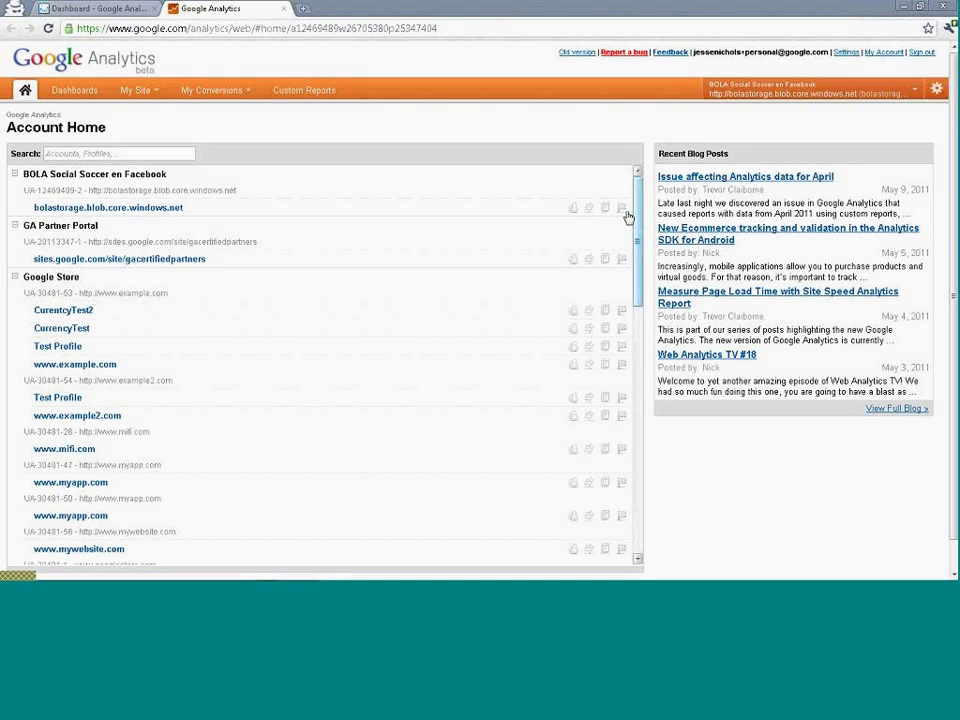
{"action": "left_click_drag", "start_coordinate": [634, 176], "coordinate": [630, 205]}
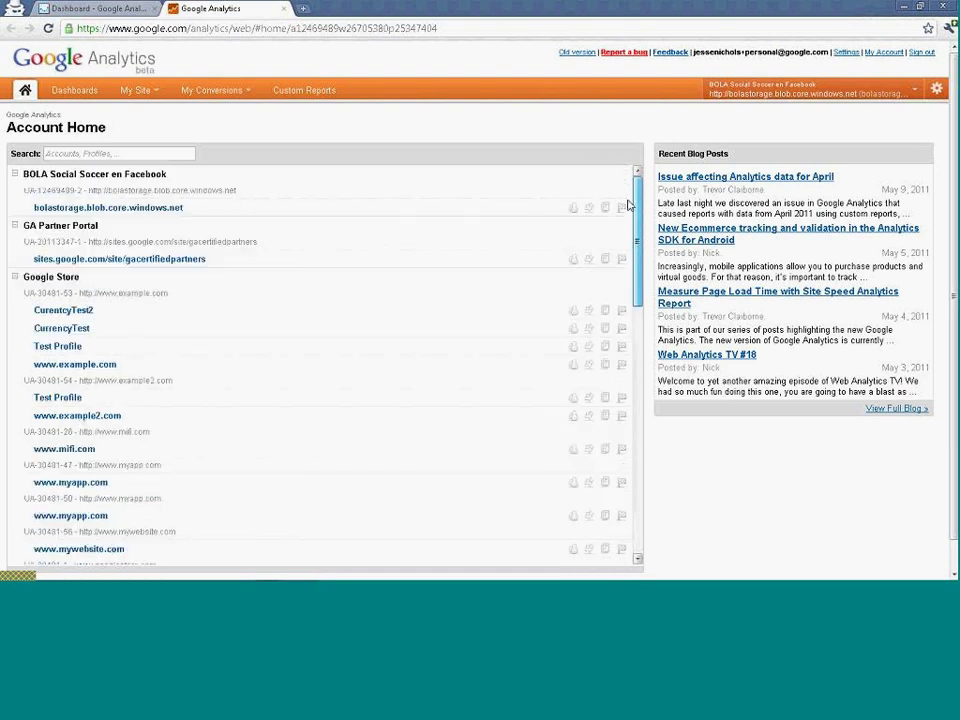
Search the account home list for "goals"
{"action": "left_click", "coordinate": [102, 152]}
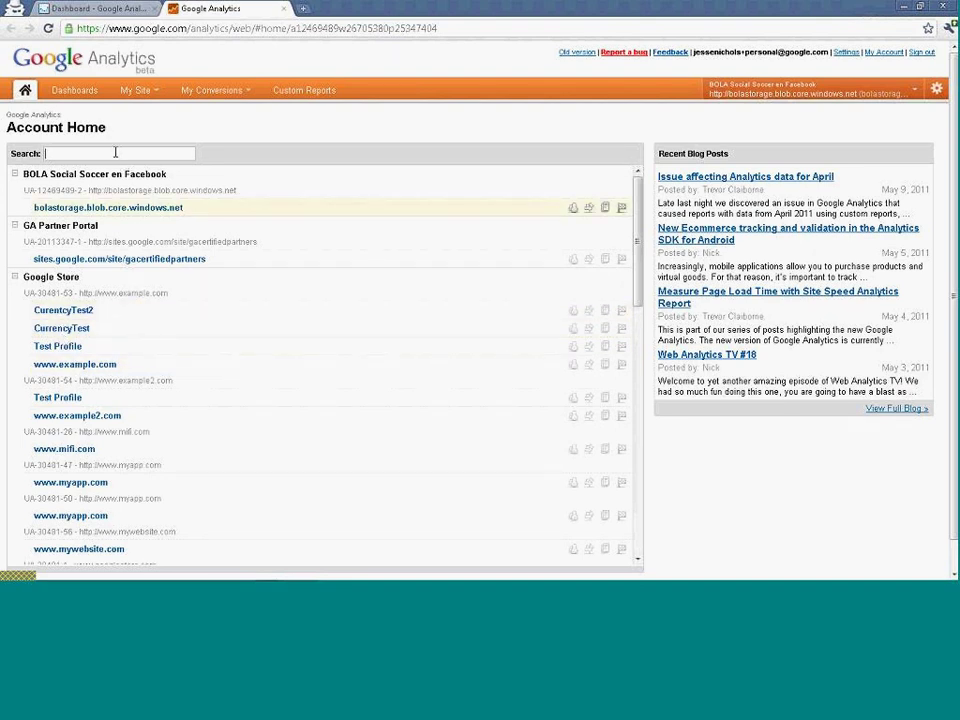
{"action": "left_click_drag", "start_coordinate": [637, 214], "coordinate": [340, 131]}
{"action": "left_click", "coordinate": [187, 153]}
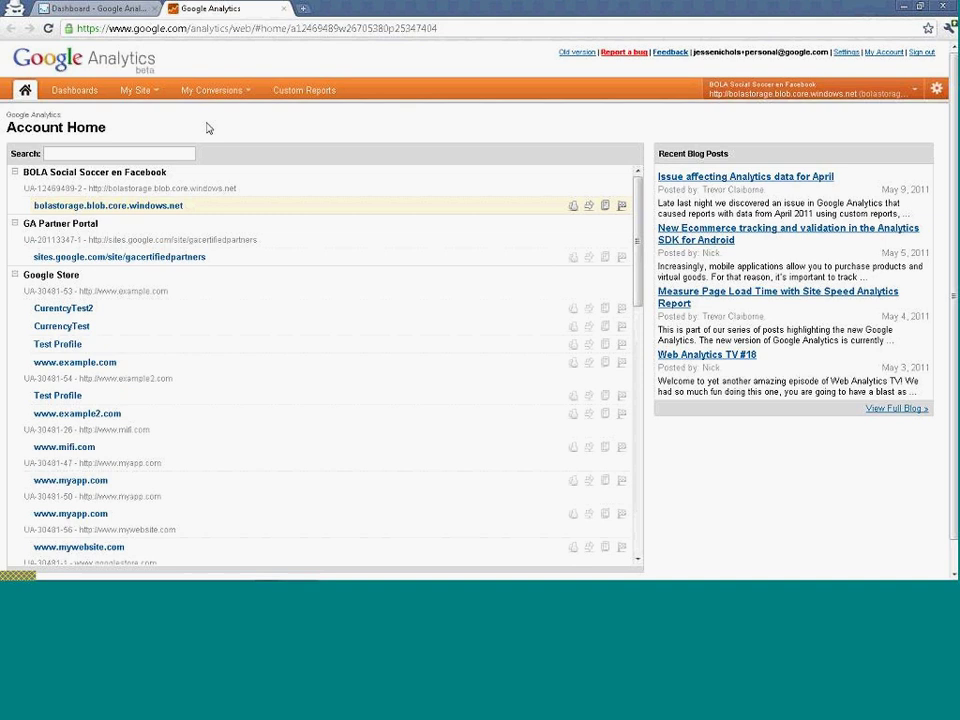
{"action": "type", "text": "goals"}
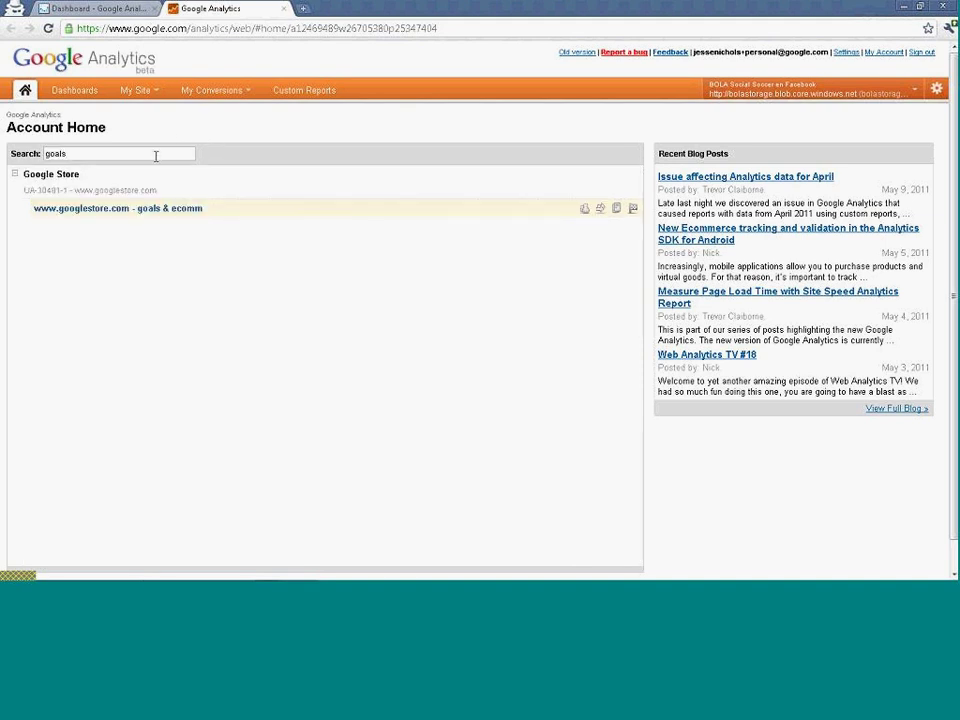
Clear the search and browse the full list of accounts and profiles
{"action": "key", "text": "BackSpace"}
{"action": "key", "text": "BackSpace"}
{"action": "key", "text": "BackSpace"}
{"action": "key", "text": "BackSpace"}
{"action": "key", "text": "BackSpace"}
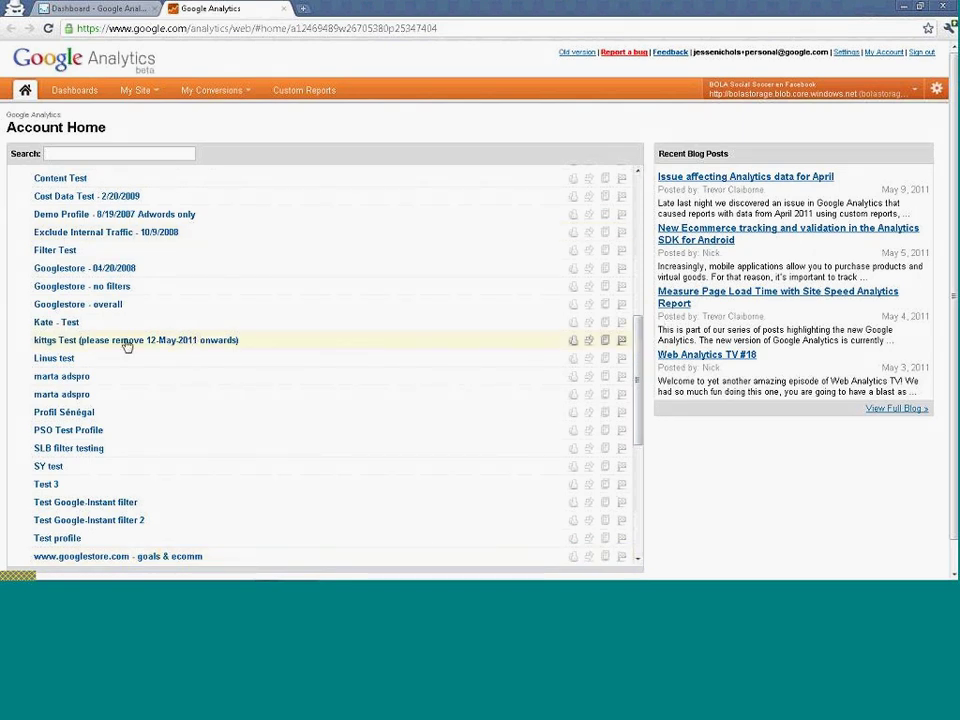
{"action": "left_click_drag", "start_coordinate": [632, 340], "coordinate": [538, 105]}
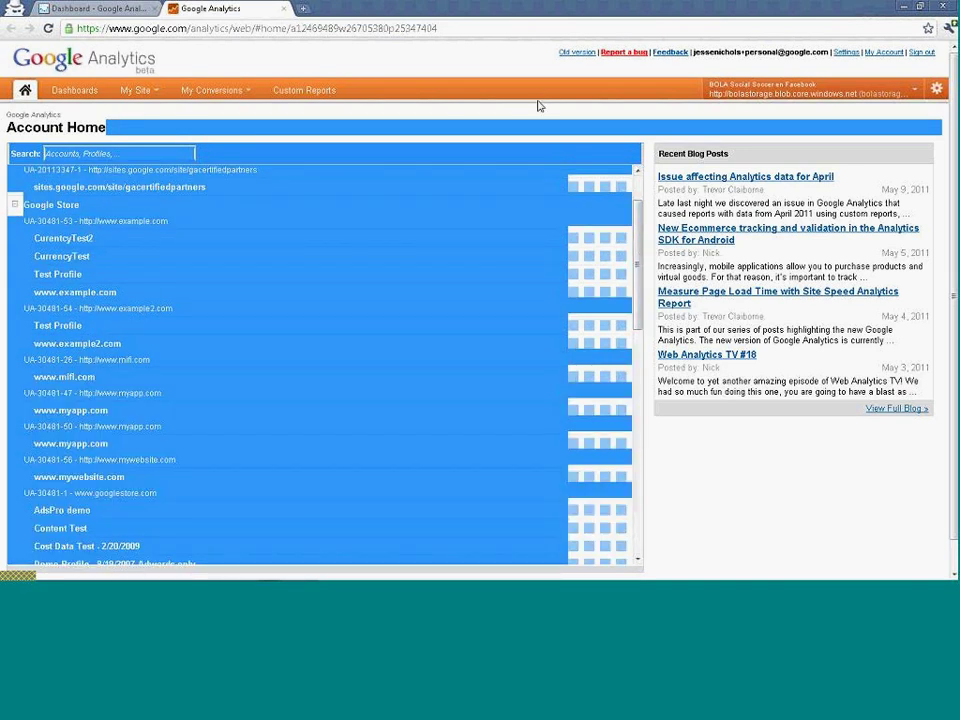
{"action": "left_click", "coordinate": [538, 105]}
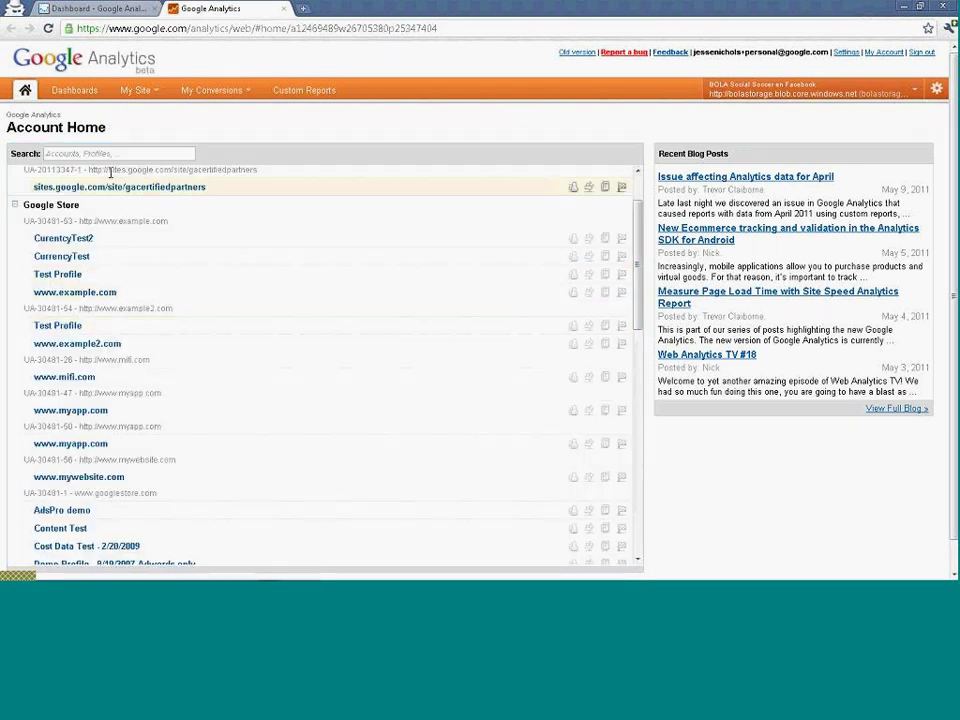
Search the account home list for "googlestore" and look through the matching profiles
{"action": "left_click", "coordinate": [178, 154]}
{"action": "type", "text": "g"}
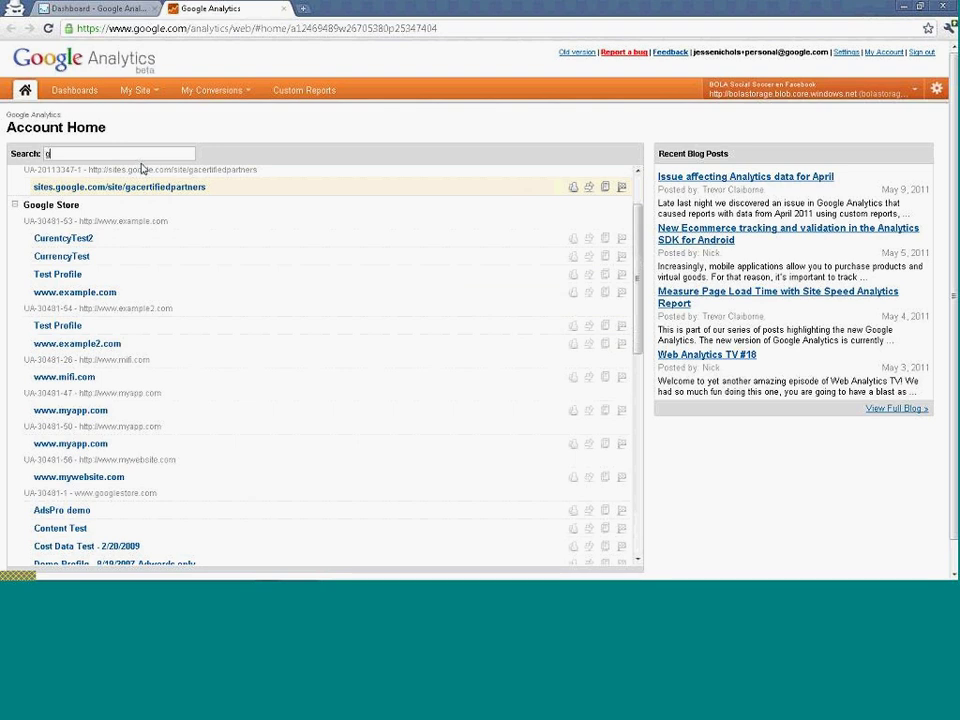
{"action": "type", "text": "ooglestore"}
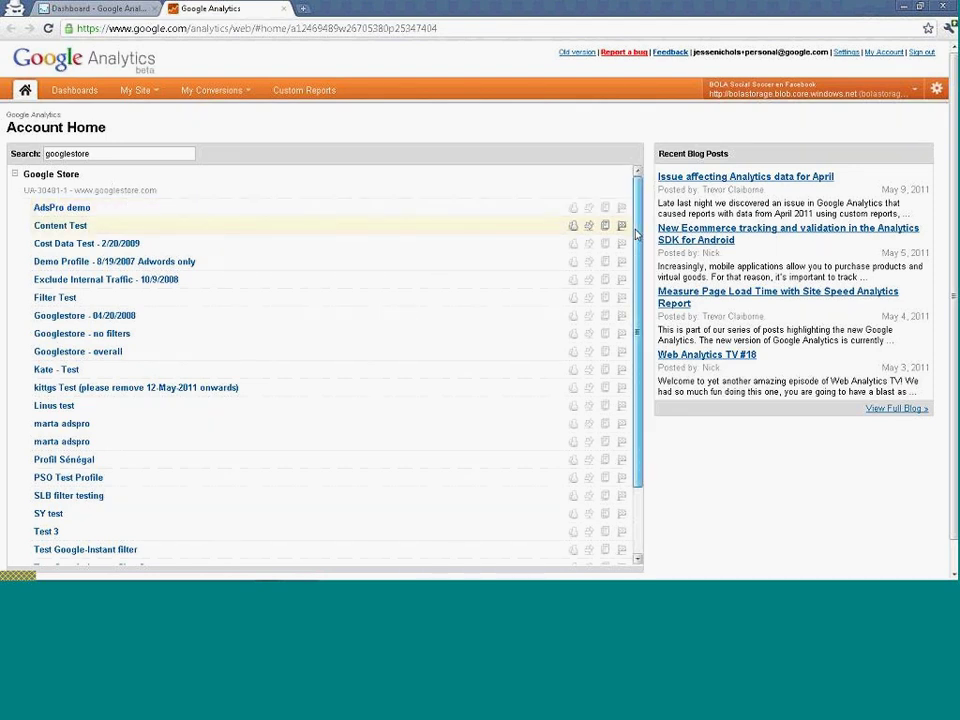
{"action": "left_click_drag", "start_coordinate": [636, 233], "coordinate": [636, 240]}
{"action": "scroll", "coordinate": [597, 360], "scroll_direction": "down", "scroll_amount": 3}
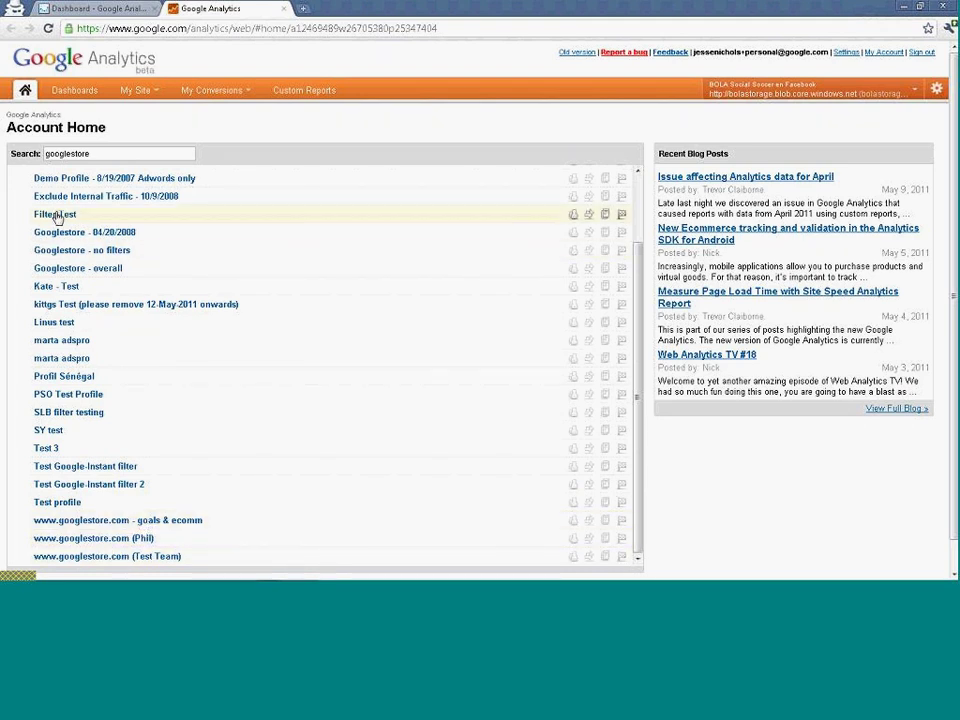
Replace the search term with "goals" and compare this view with the old version's Google Store profile overview
{"action": "double_click", "coordinate": [111, 154]}
{"action": "type", "text": "goals"}
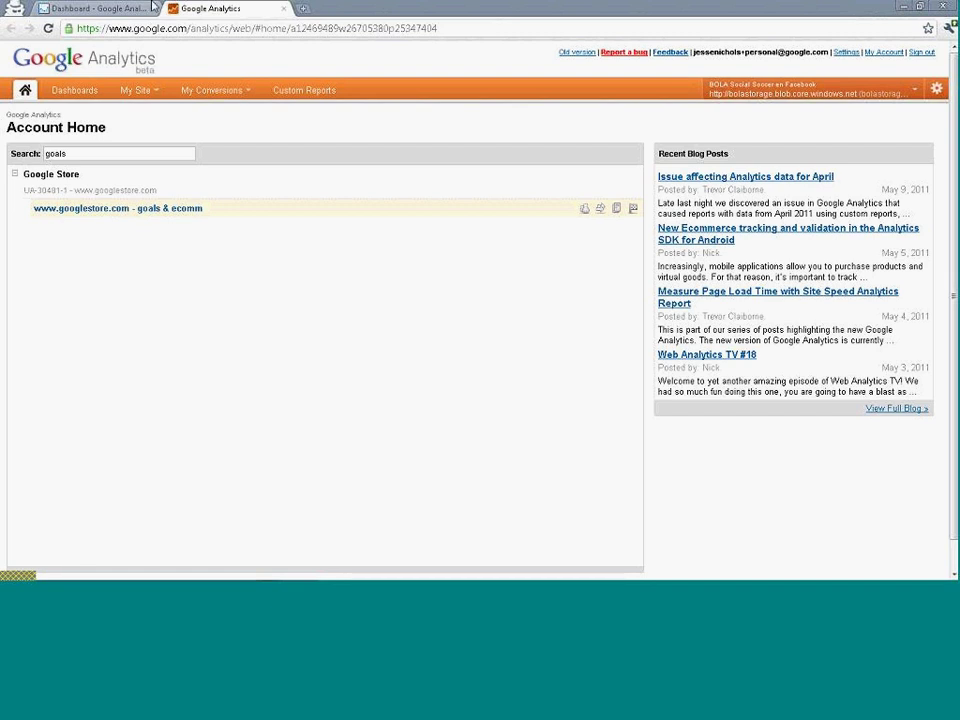
{"action": "left_click", "coordinate": [95, 8]}
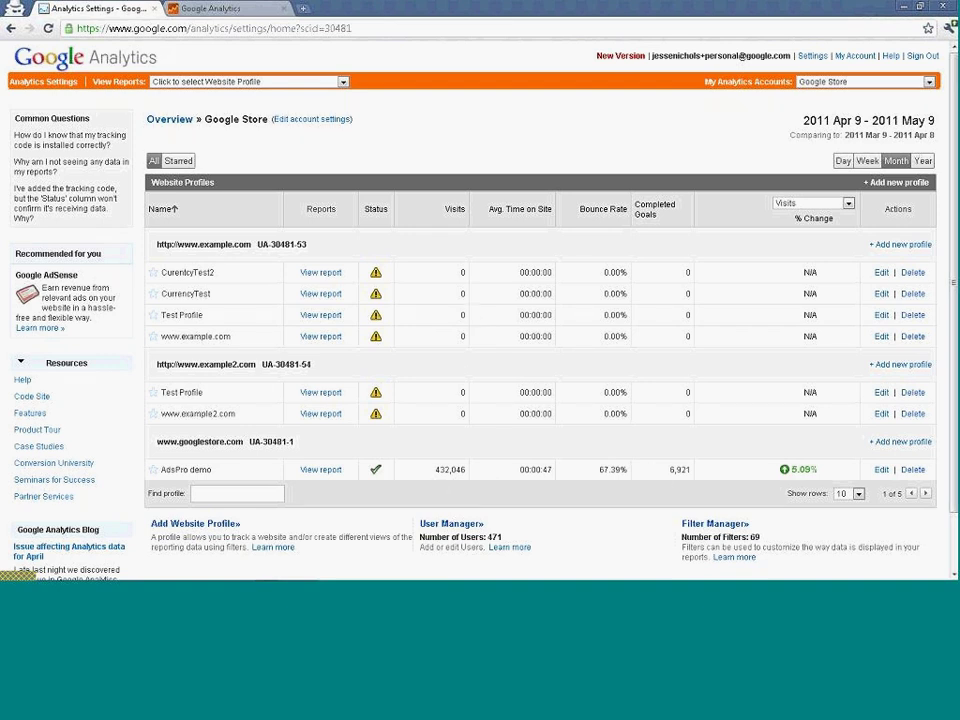
{"action": "left_click", "coordinate": [208, 8]}
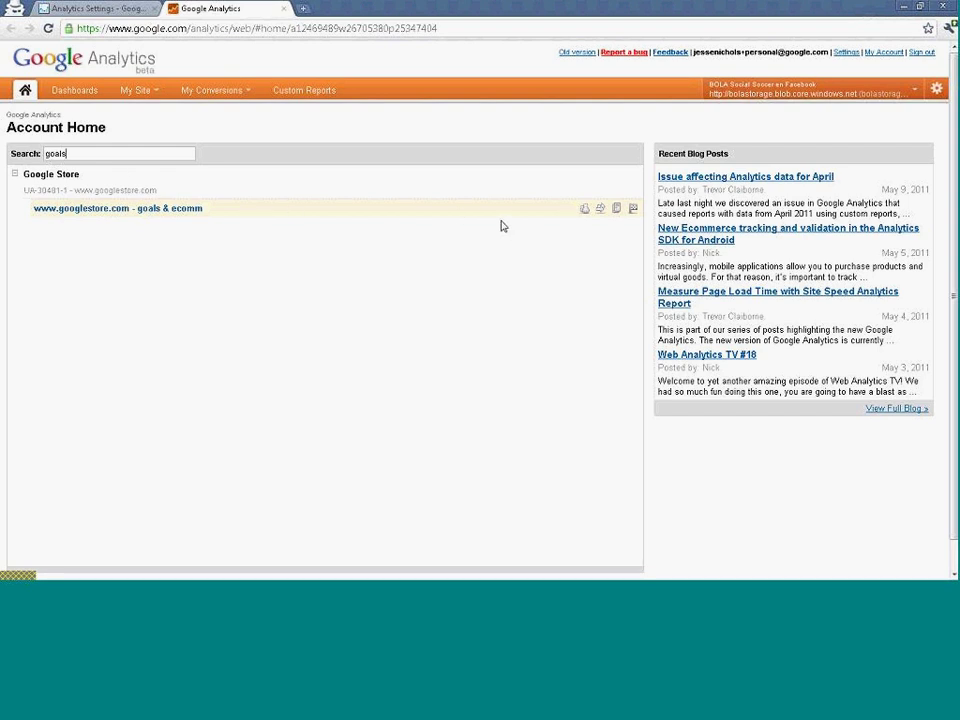
{"action": "left_click", "coordinate": [937, 91]}
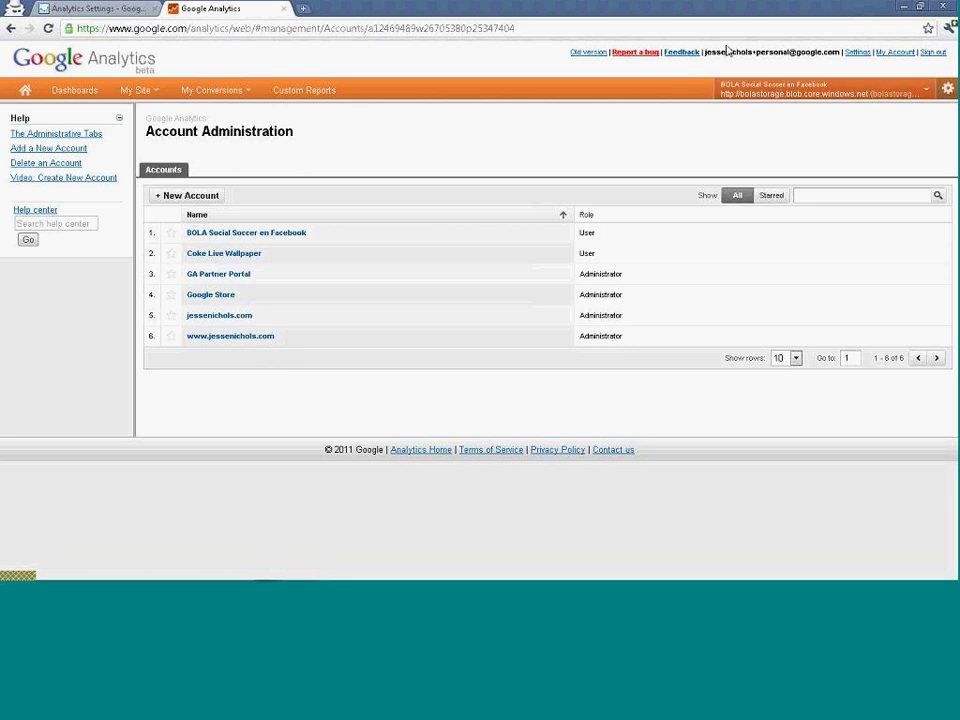
{"action": "left_click", "coordinate": [221, 300]}
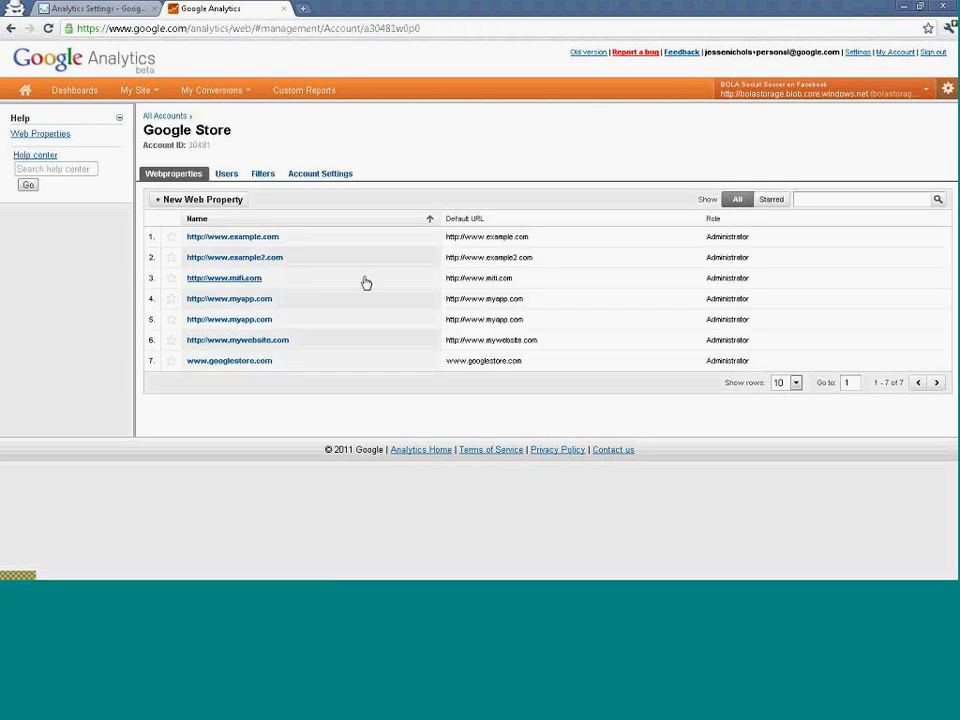
{"action": "left_click", "coordinate": [229, 361]}
{"action": "left_click", "coordinate": [330, 213]}
{"action": "left_click_drag", "start_coordinate": [382, 262], "coordinate": [382, 302]}
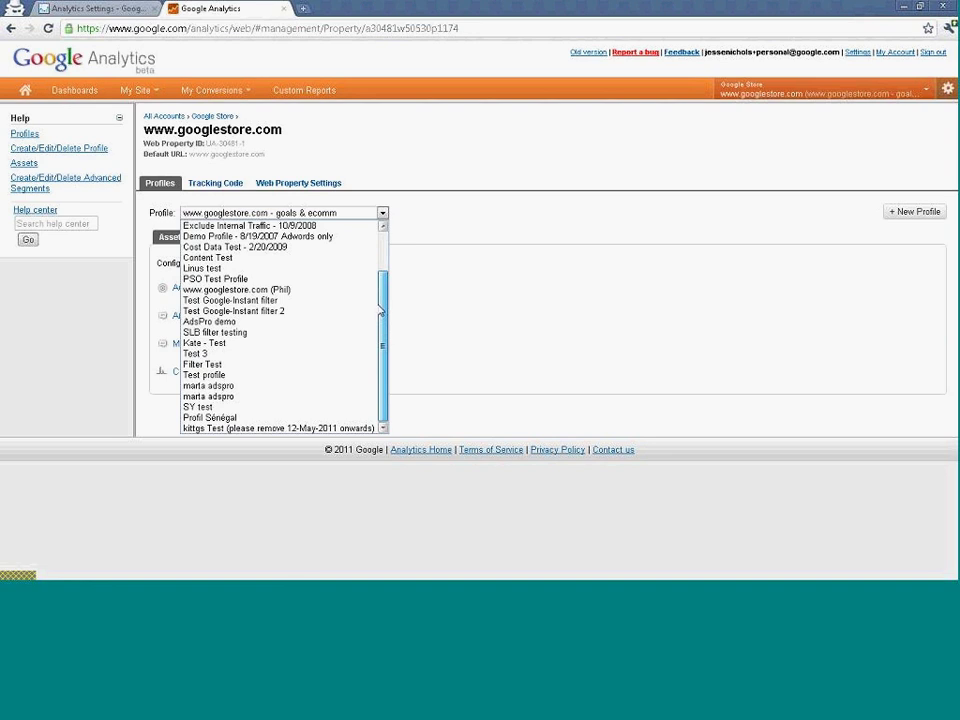
{"action": "scroll", "coordinate": [381, 313], "scroll_direction": "up", "scroll_amount": 2}
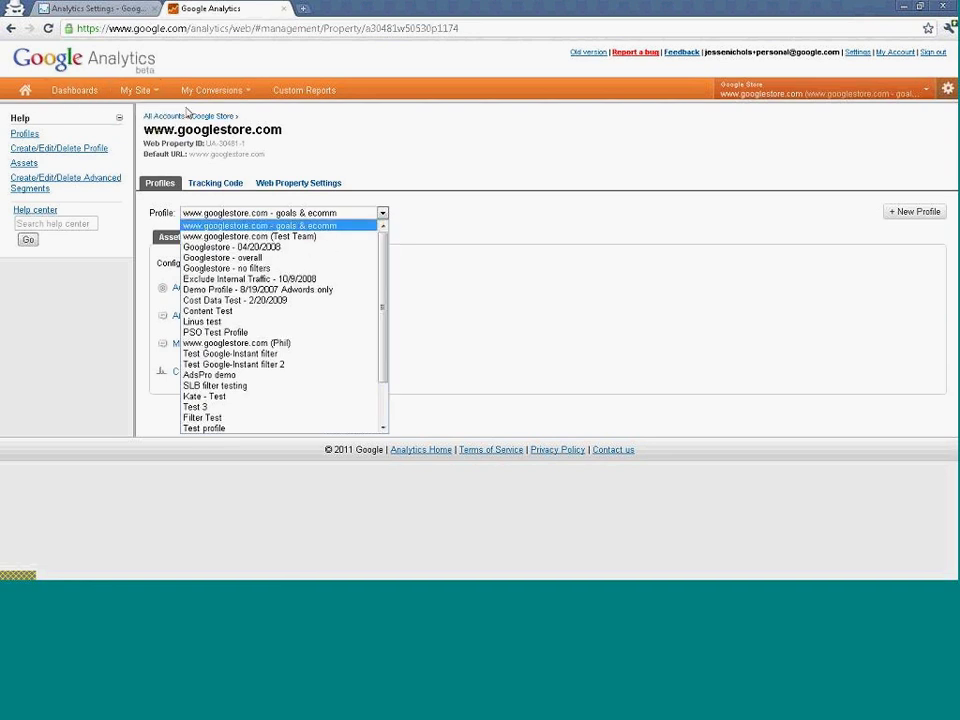
{"action": "left_click", "coordinate": [183, 115]}
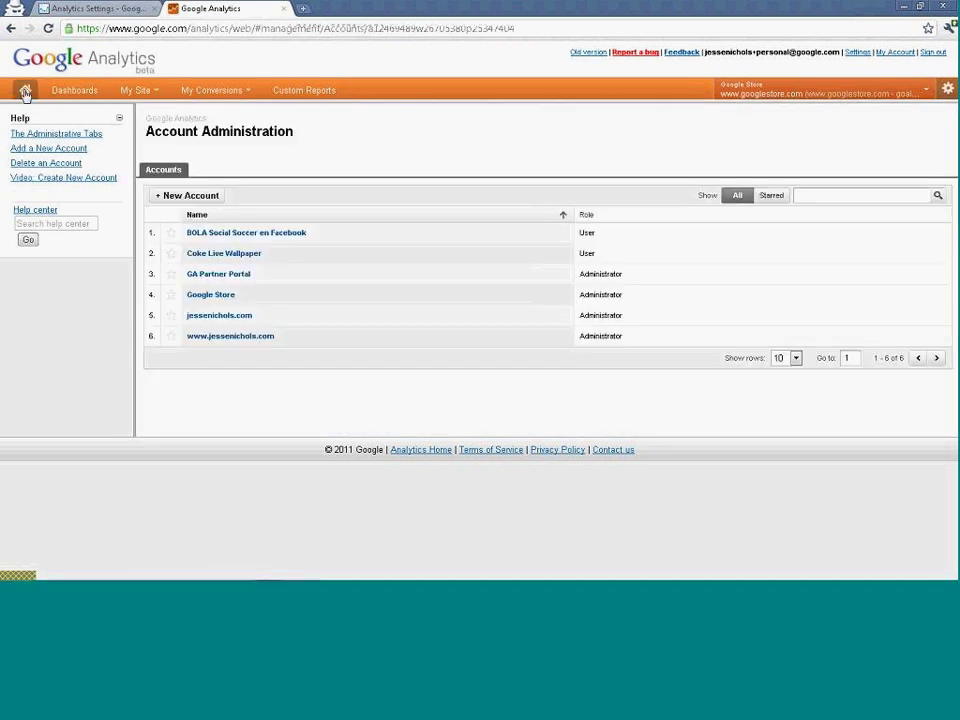
{"action": "left_click", "coordinate": [25, 91]}
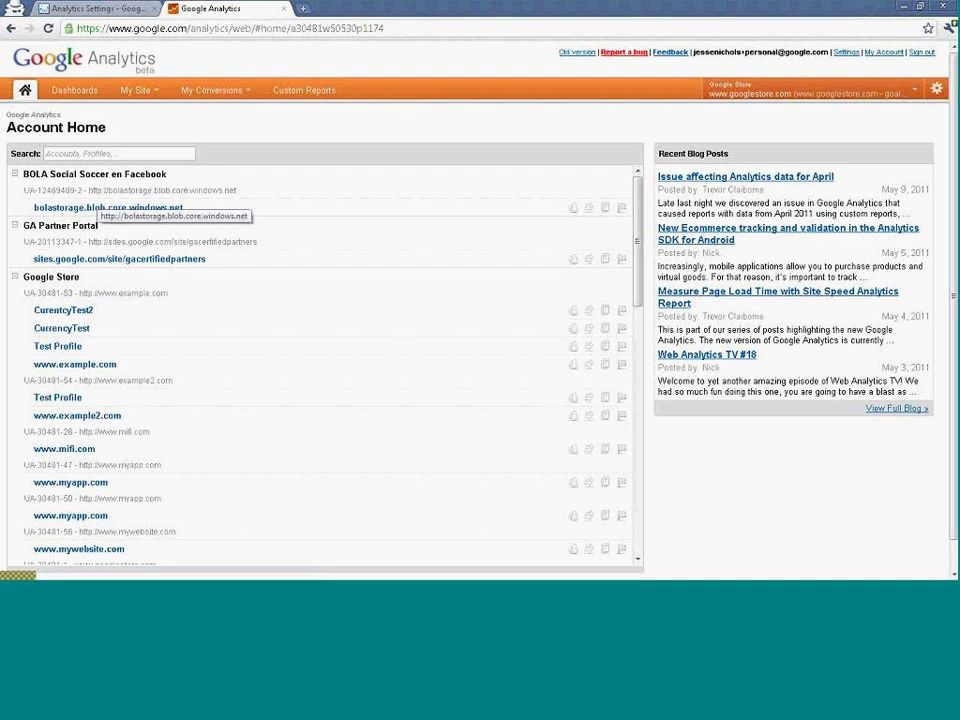
{"action": "left_click", "coordinate": [124, 155]}
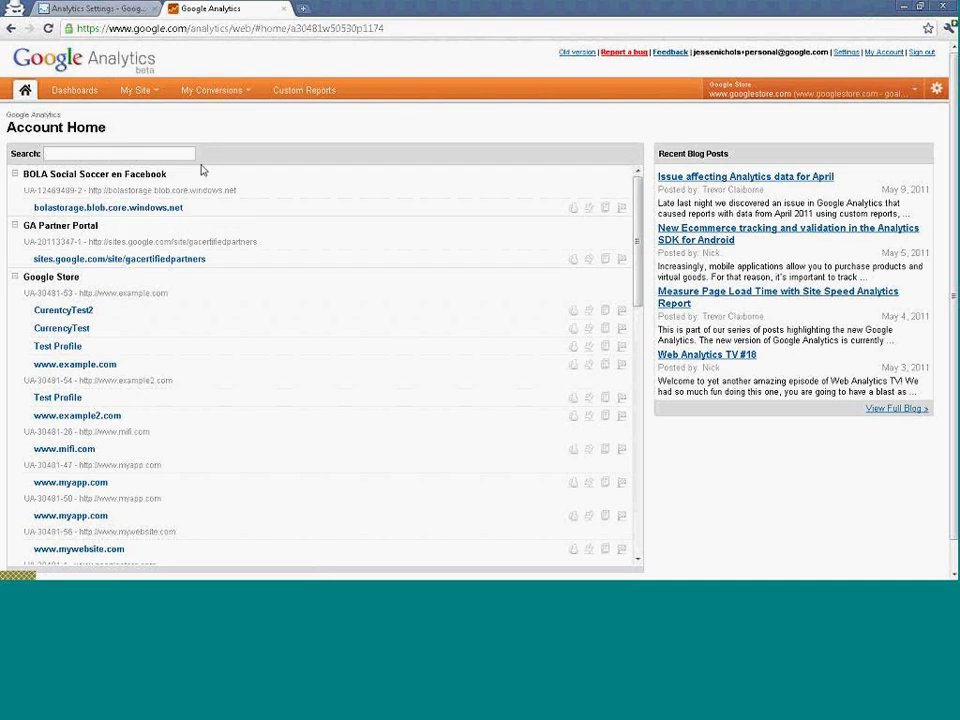
{"action": "type", "text": "goal"}
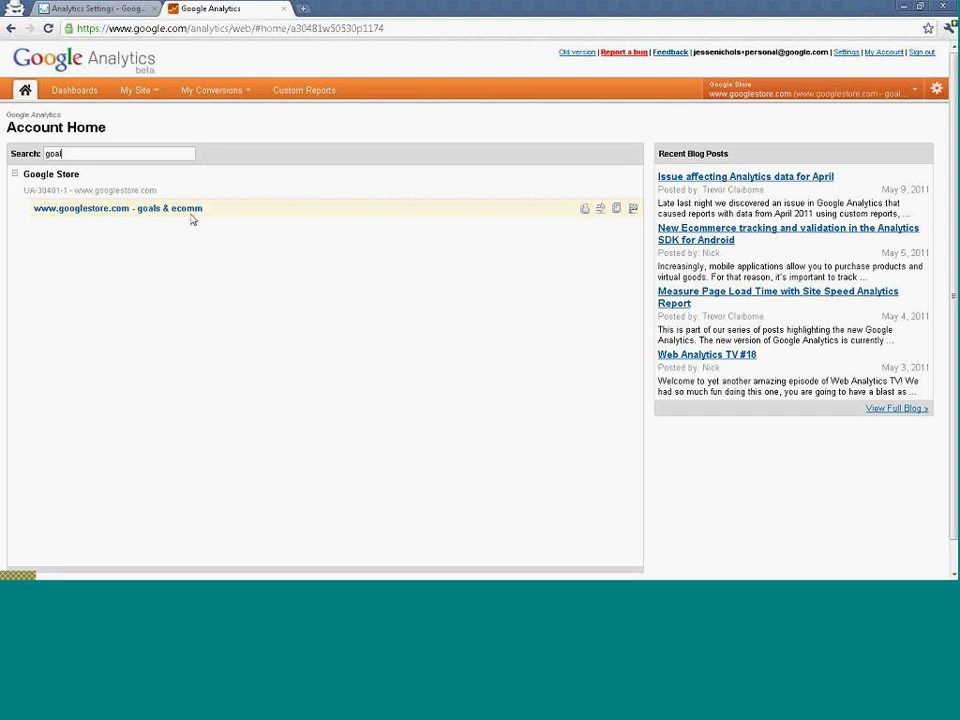
{"action": "left_click", "coordinate": [139, 210]}
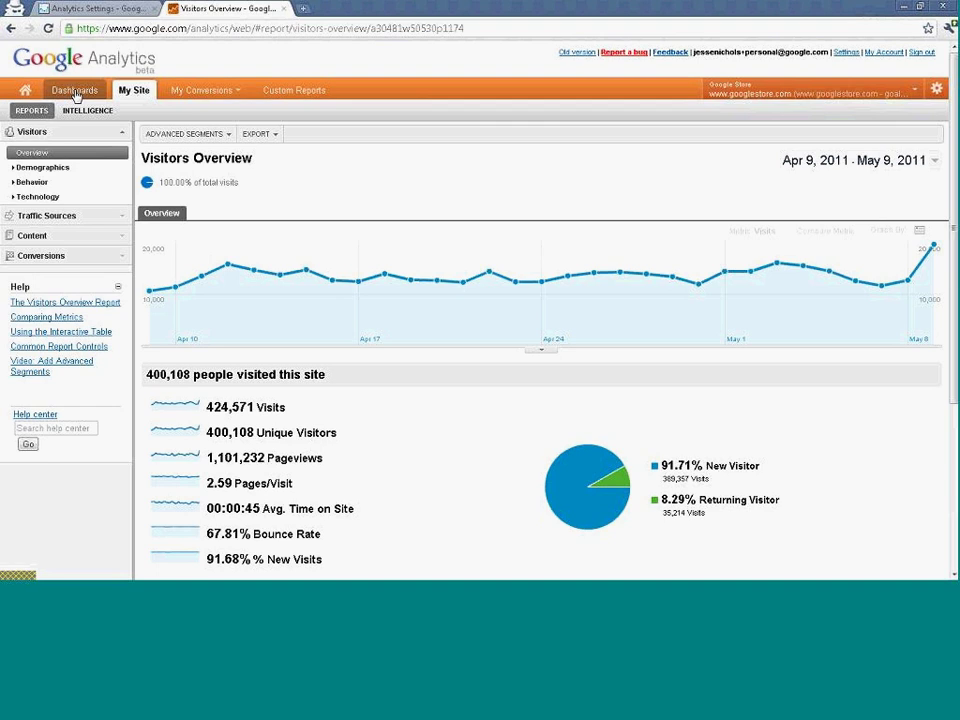
{"action": "left_click", "coordinate": [95, 8]}
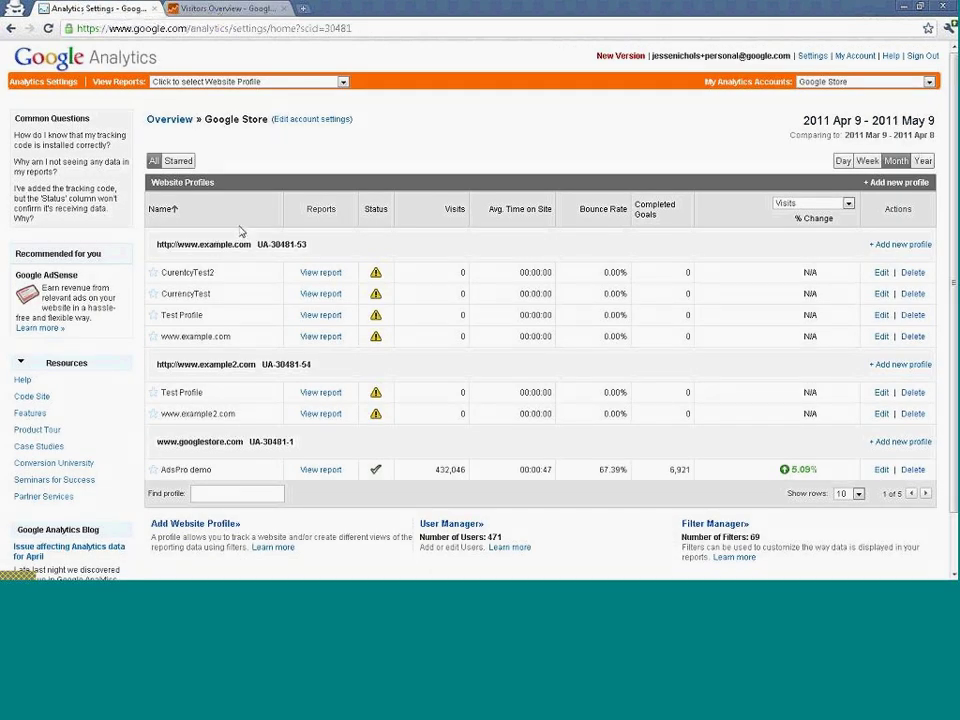
{"action": "left_click", "coordinate": [320, 469]}
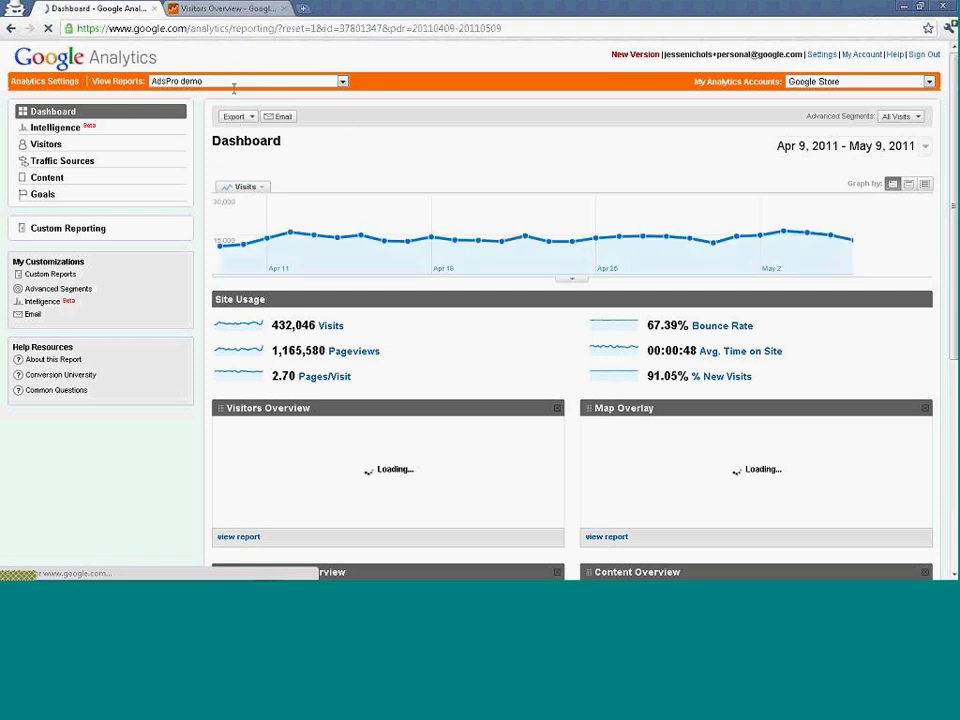
{"action": "left_click", "coordinate": [236, 82]}
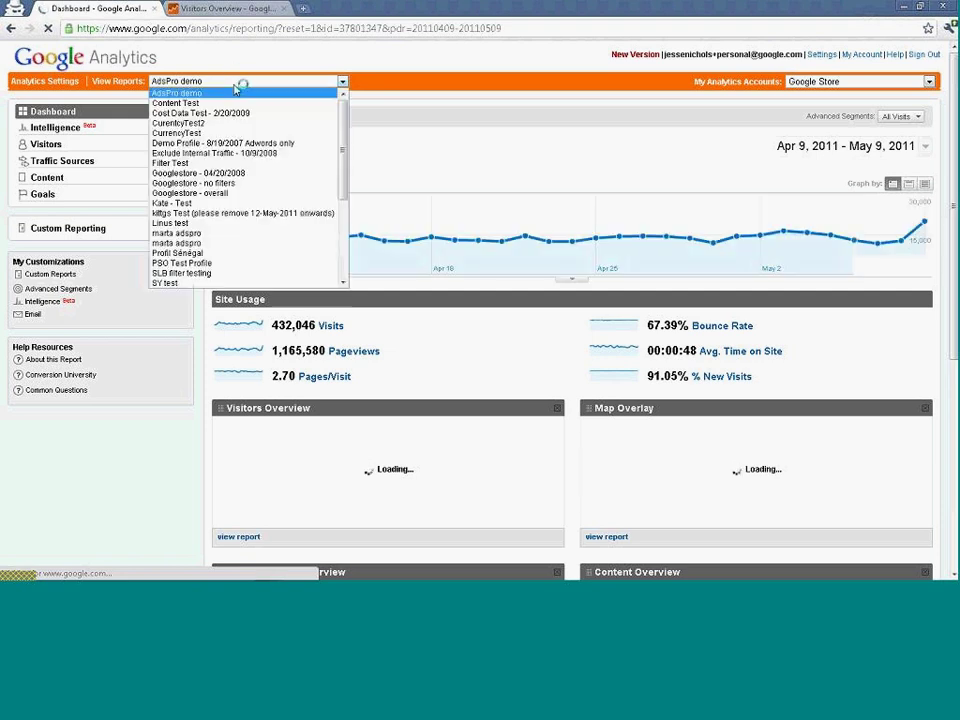
{"action": "scroll", "coordinate": [320, 250], "scroll_direction": "down", "scroll_amount": 5}
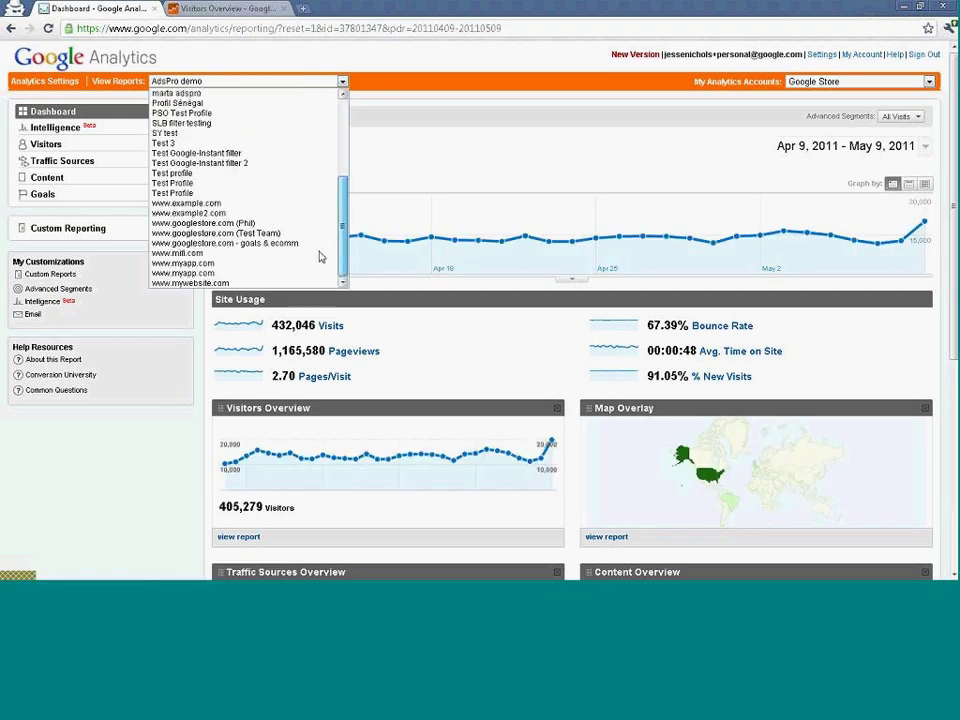
{"action": "left_click", "coordinate": [246, 243]}
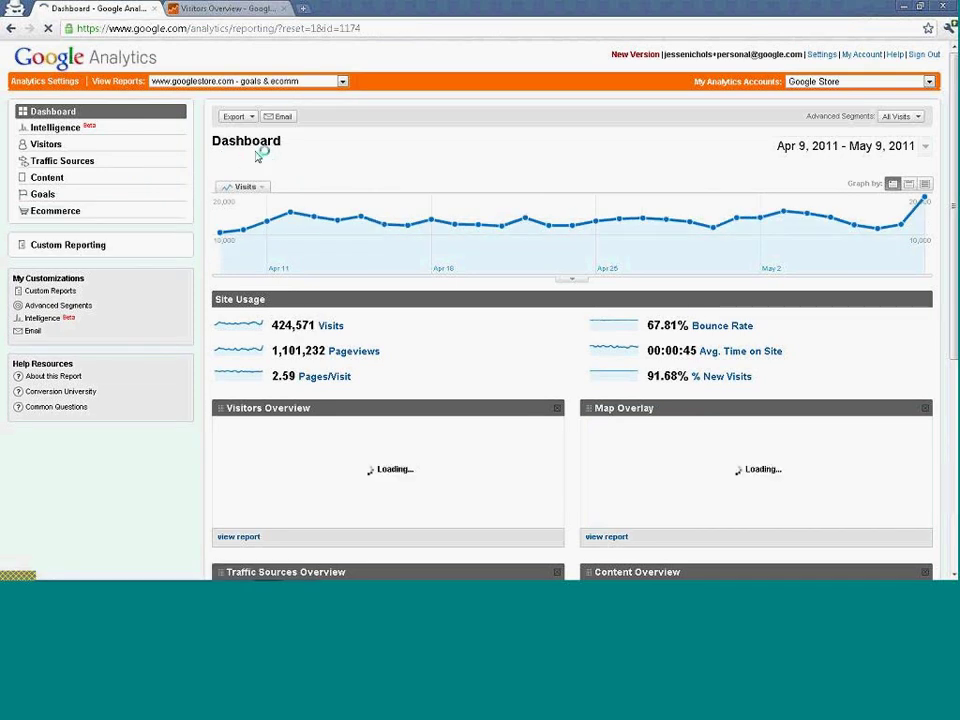
Switch back to the new version, open My Dashboard and try to move the upper Visits widget
{"action": "left_click", "coordinate": [225, 8]}
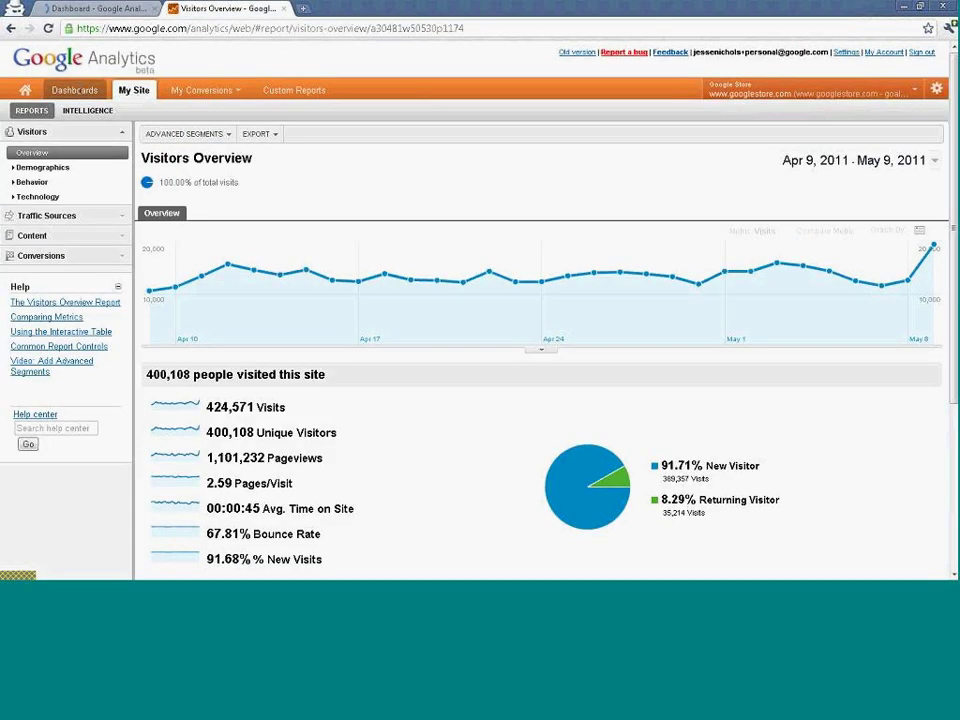
{"action": "left_click", "coordinate": [75, 90]}
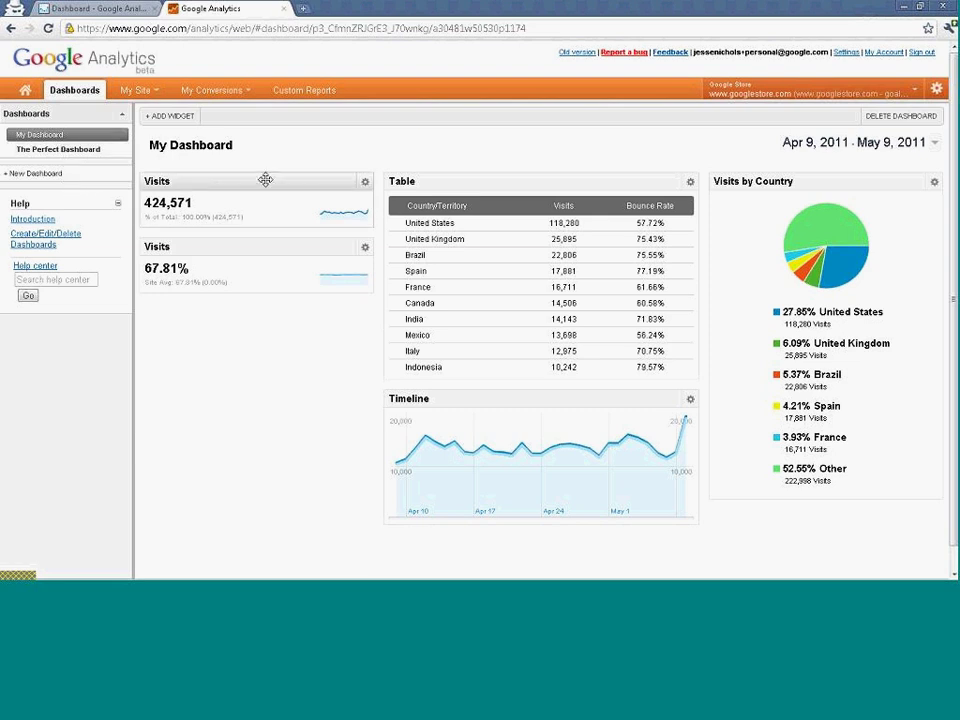
{"action": "left_click_drag", "start_coordinate": [266, 183], "coordinate": [290, 200]}
Examine the Table options in the upper Visits widget's settings, leaving without saving
{"action": "left_click", "coordinate": [366, 181]}
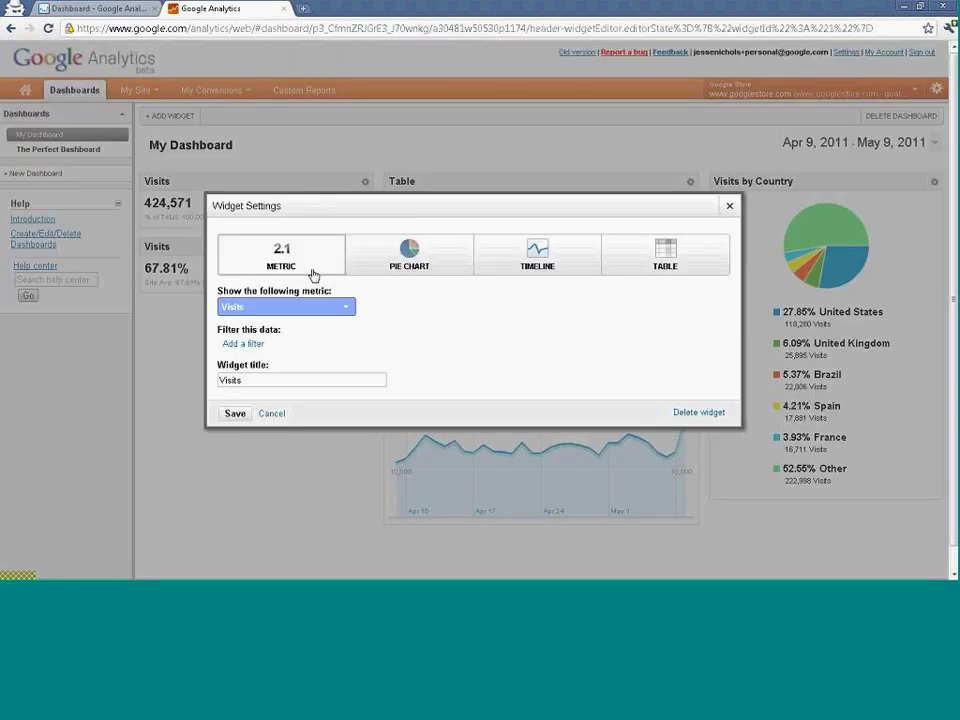
{"action": "left_click", "coordinate": [670, 267]}
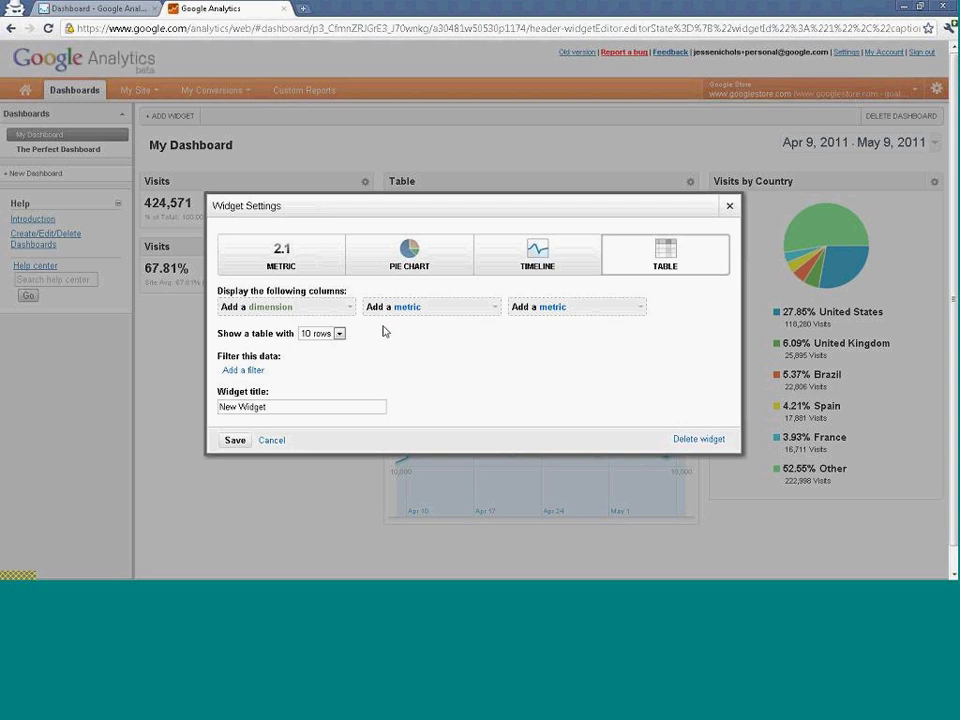
{"action": "left_click", "coordinate": [270, 441]}
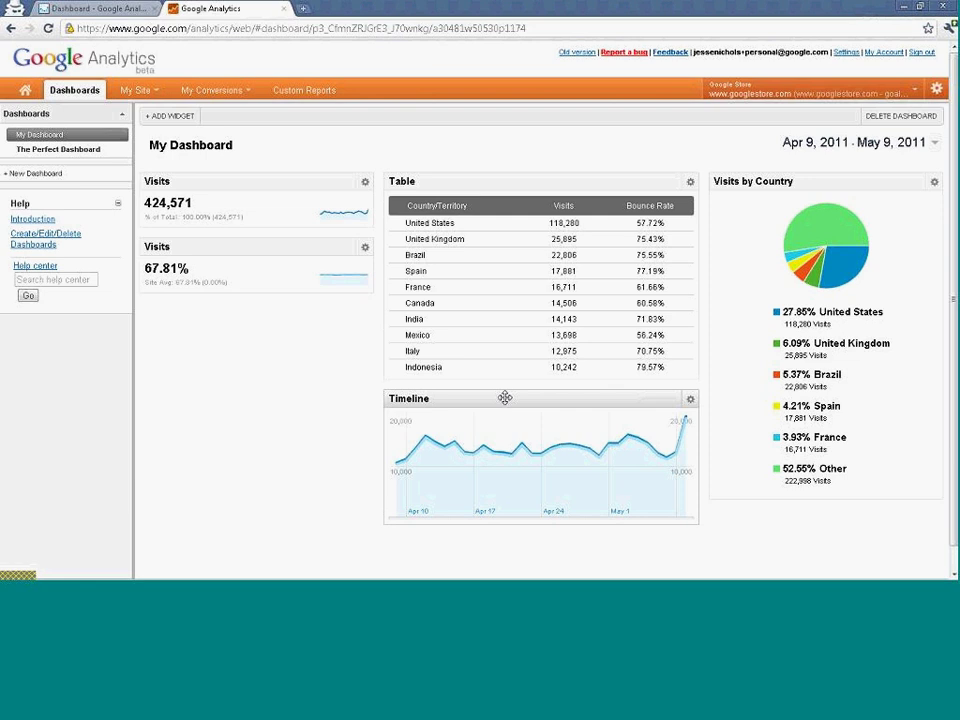
Start a new dashboard and cancel it, and open the Visitors Overview report under My Site
{"action": "left_click", "coordinate": [45, 177]}
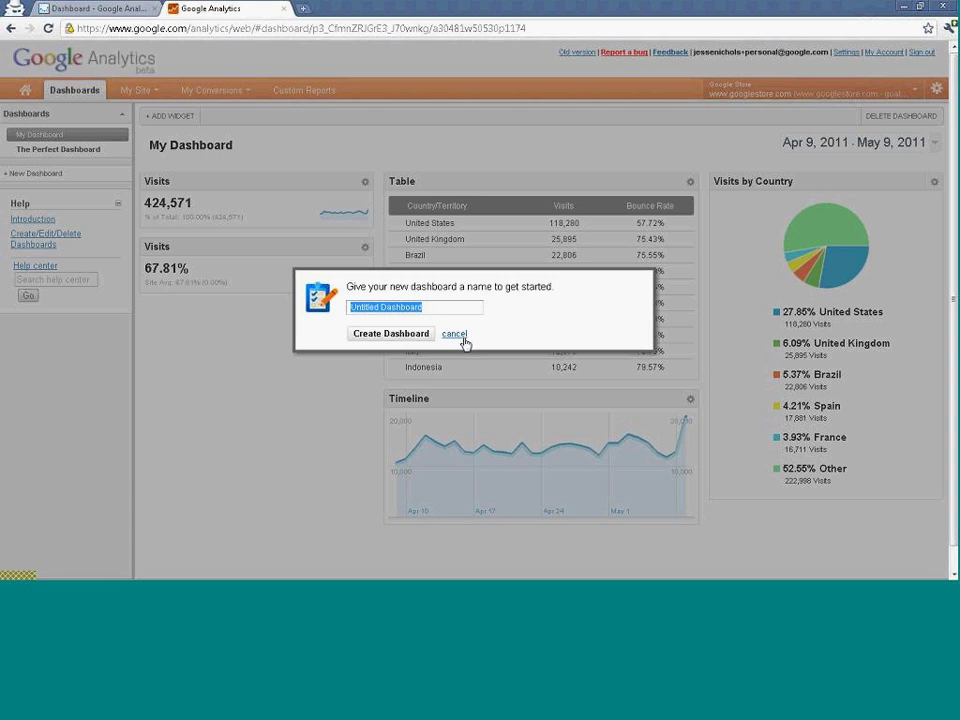
{"action": "left_click", "coordinate": [455, 334]}
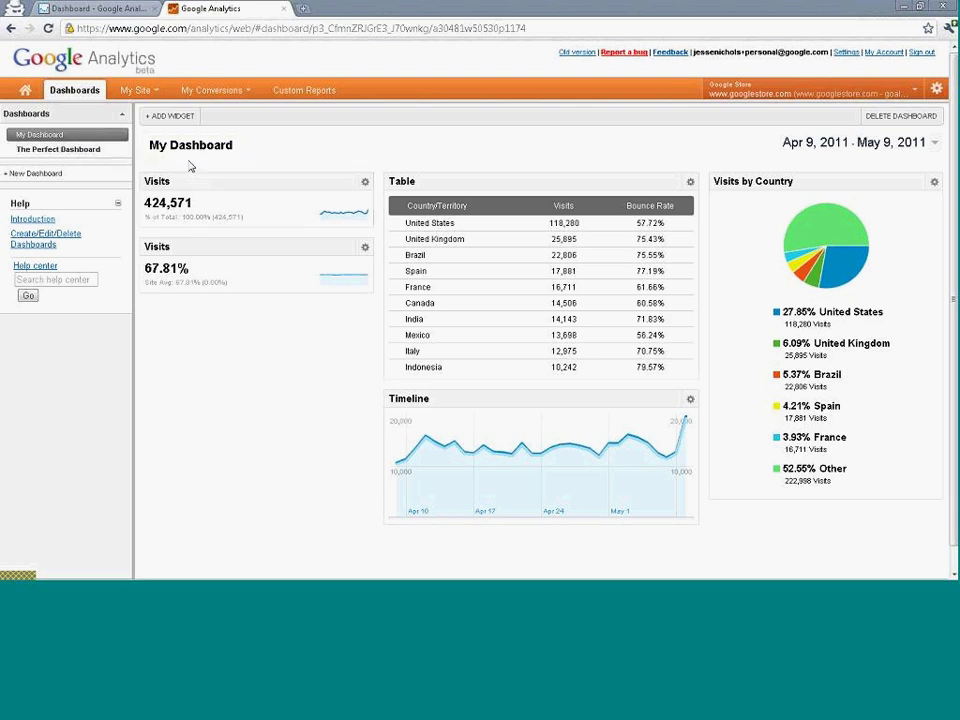
{"action": "mouse_move", "coordinate": [137, 93]}
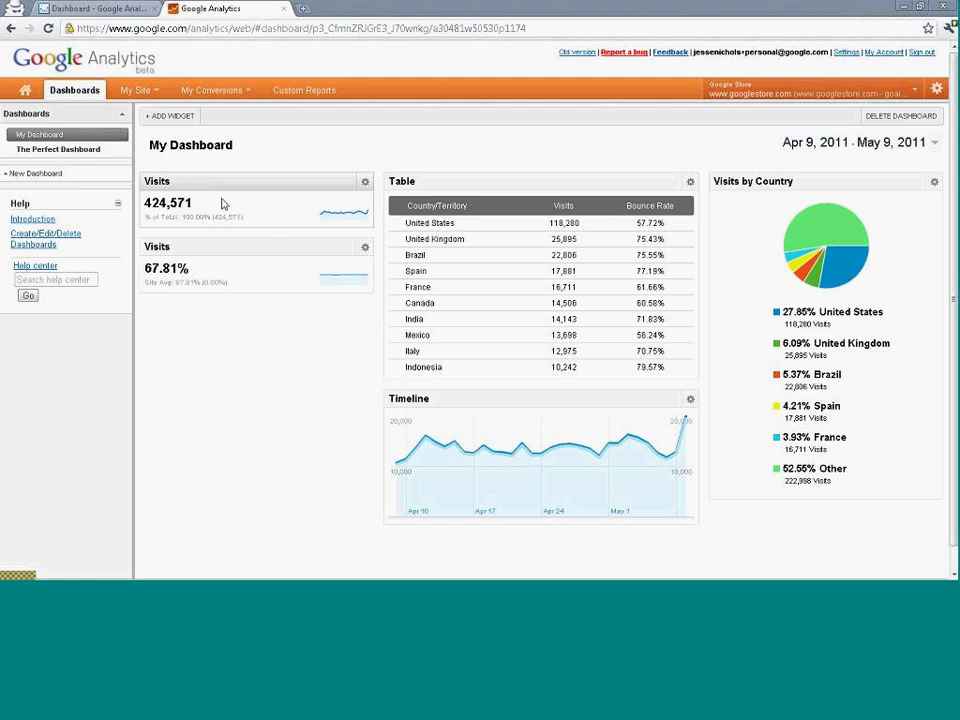
{"action": "left_click", "coordinate": [136, 95]}
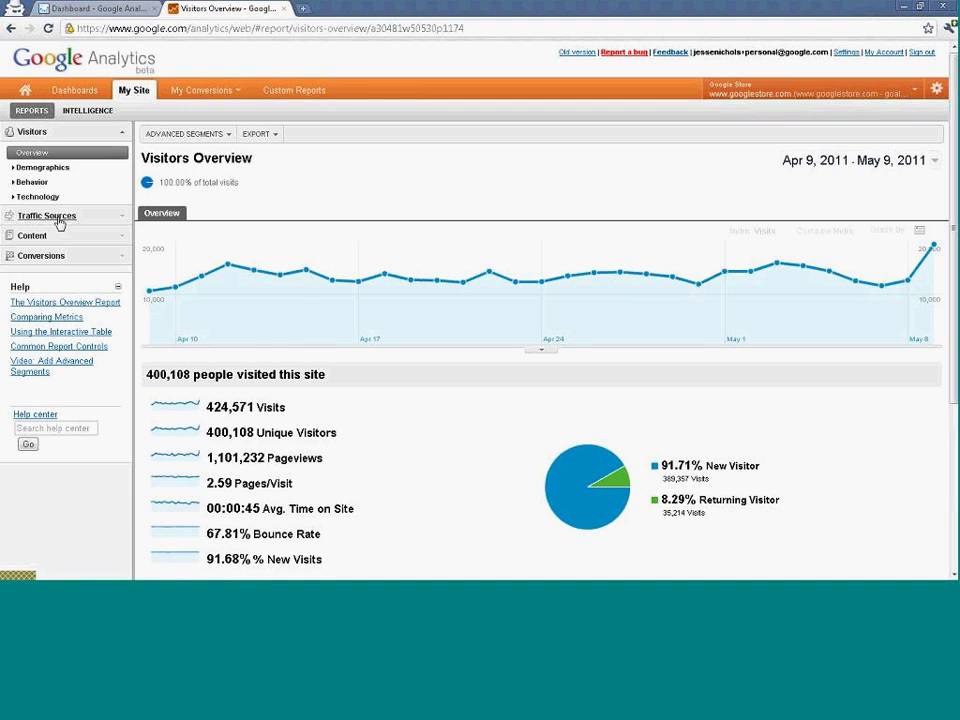
{"action": "left_click", "coordinate": [59, 223]}
{"action": "left_click", "coordinate": [49, 229]}
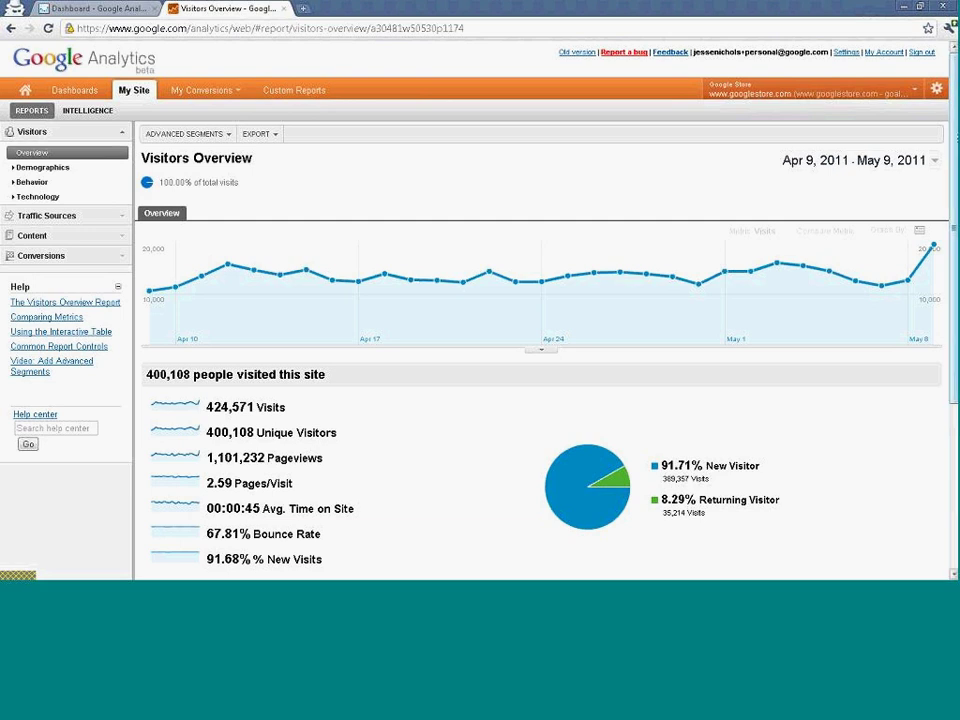
Examine the Visitors Overview breakdowns by Country/Territory, City, Browser and Operating System
{"action": "scroll", "coordinate": [540, 350], "scroll_direction": "down", "scroll_amount": 3}
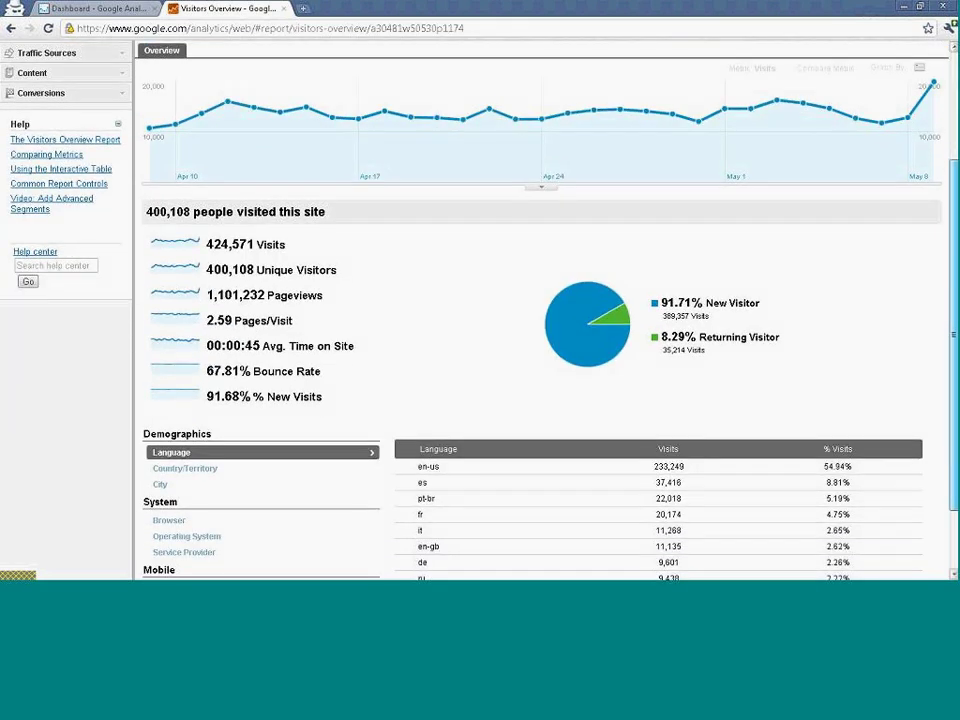
{"action": "scroll", "coordinate": [921, 350], "scroll_direction": "down", "scroll_amount": 2}
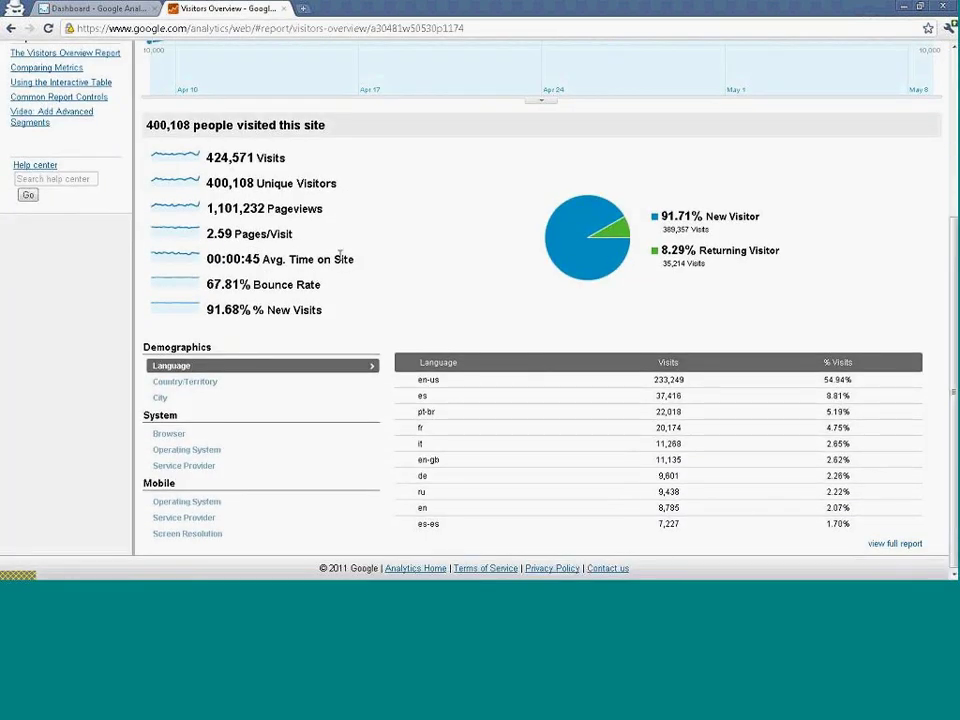
{"action": "left_click", "coordinate": [180, 386]}
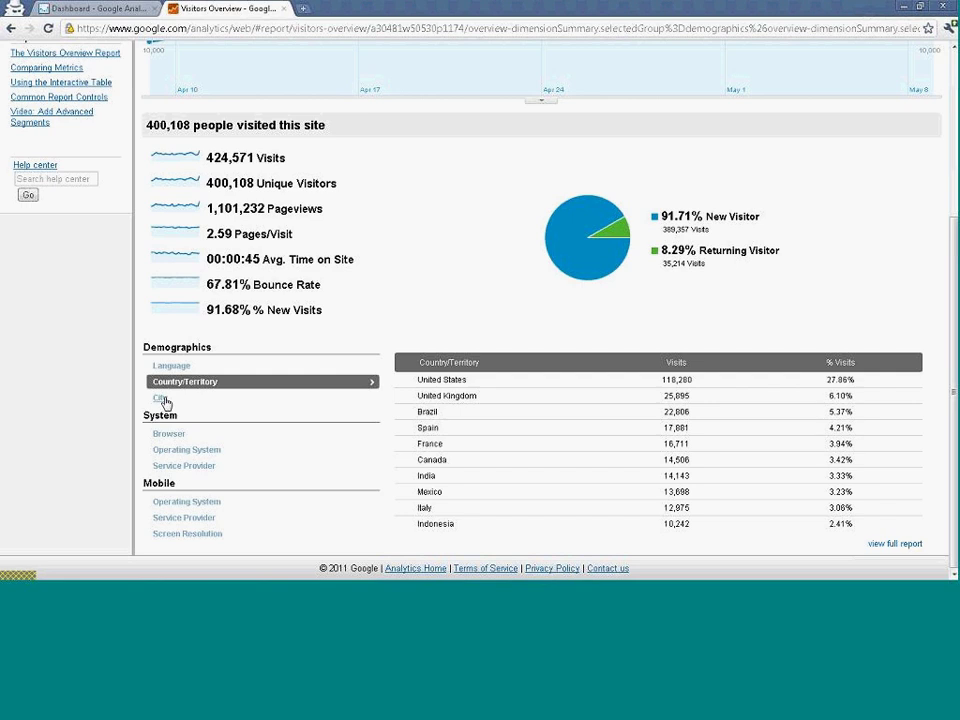
{"action": "left_click", "coordinate": [162, 399]}
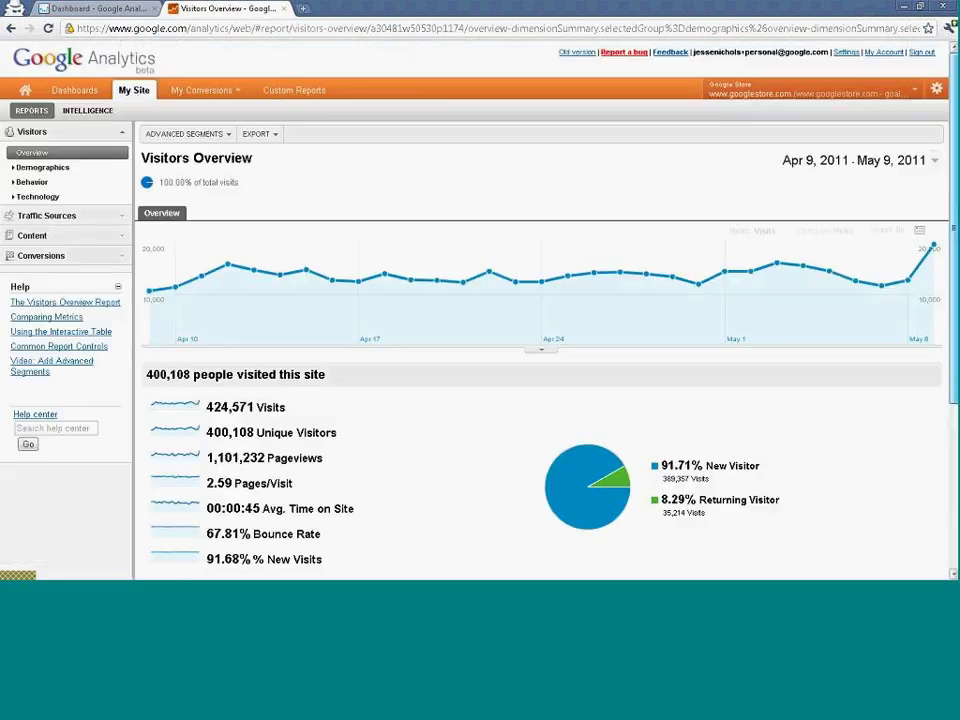
{"action": "scroll", "coordinate": [237, 470], "scroll_direction": "down", "scroll_amount": 5}
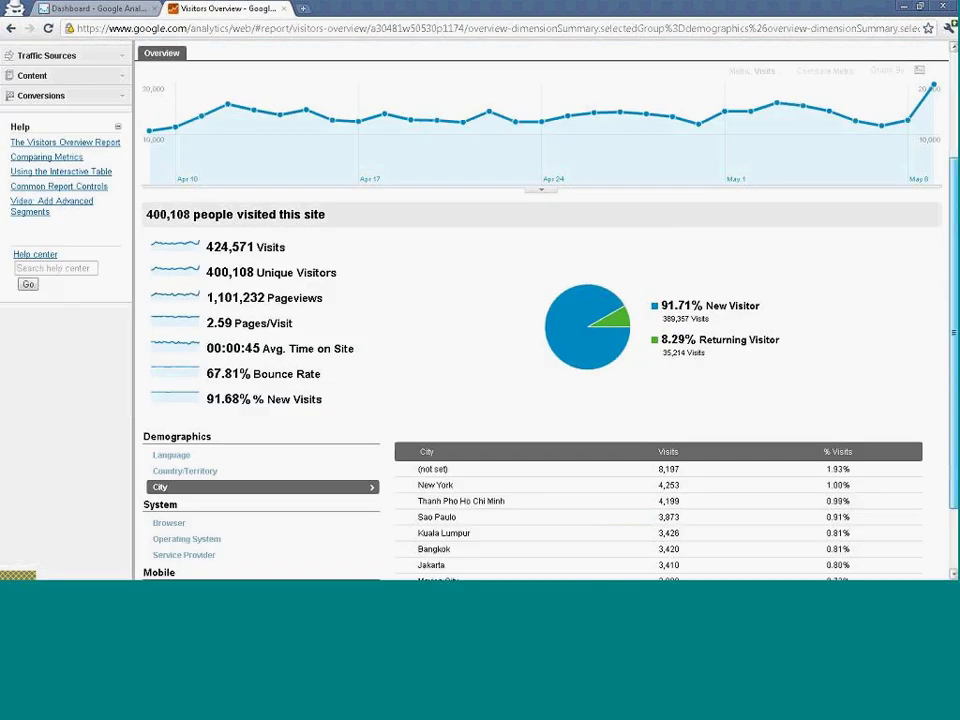
{"action": "left_click", "coordinate": [160, 436]}
{"action": "left_click", "coordinate": [184, 452]}
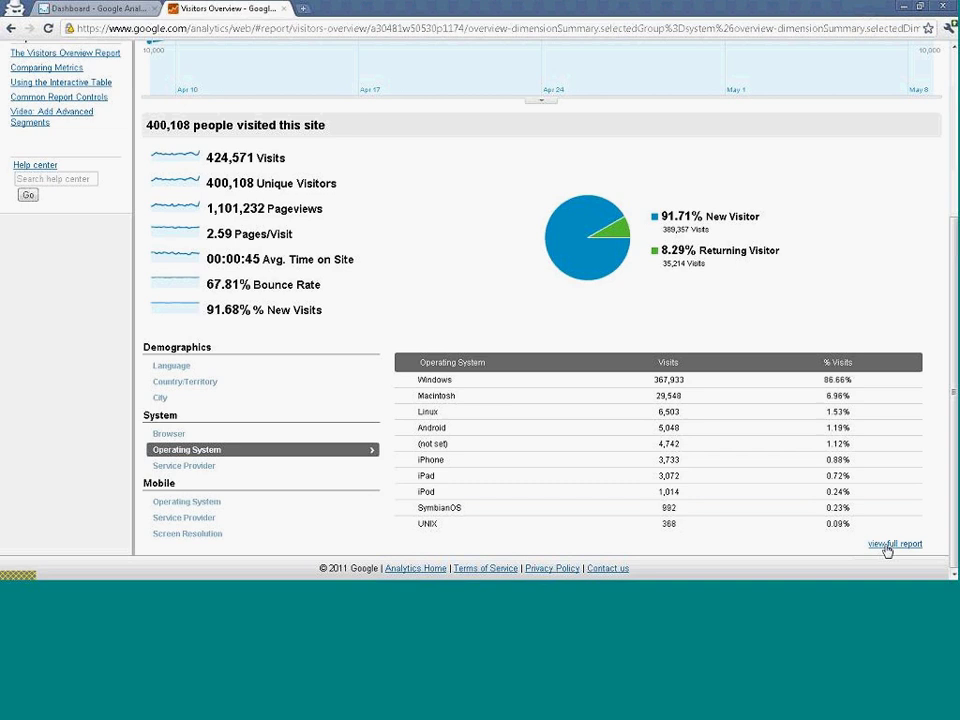
{"action": "left_click", "coordinate": [896, 544]}
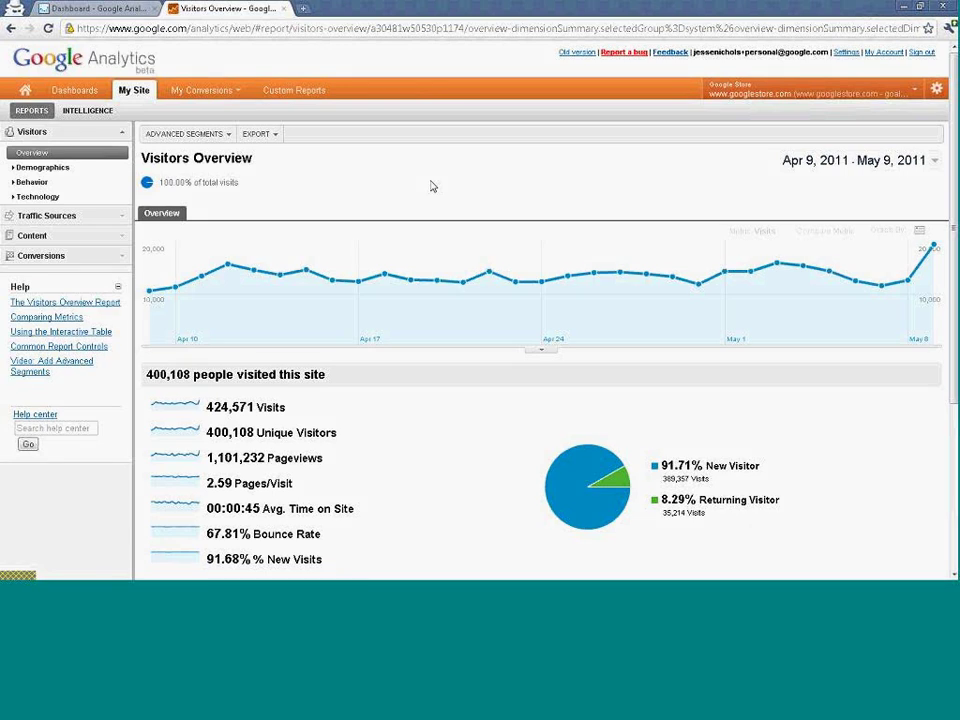
Examine the date range presets and the compare-to-past option for the Visitors Overview report
{"action": "left_click", "coordinate": [938, 162]}
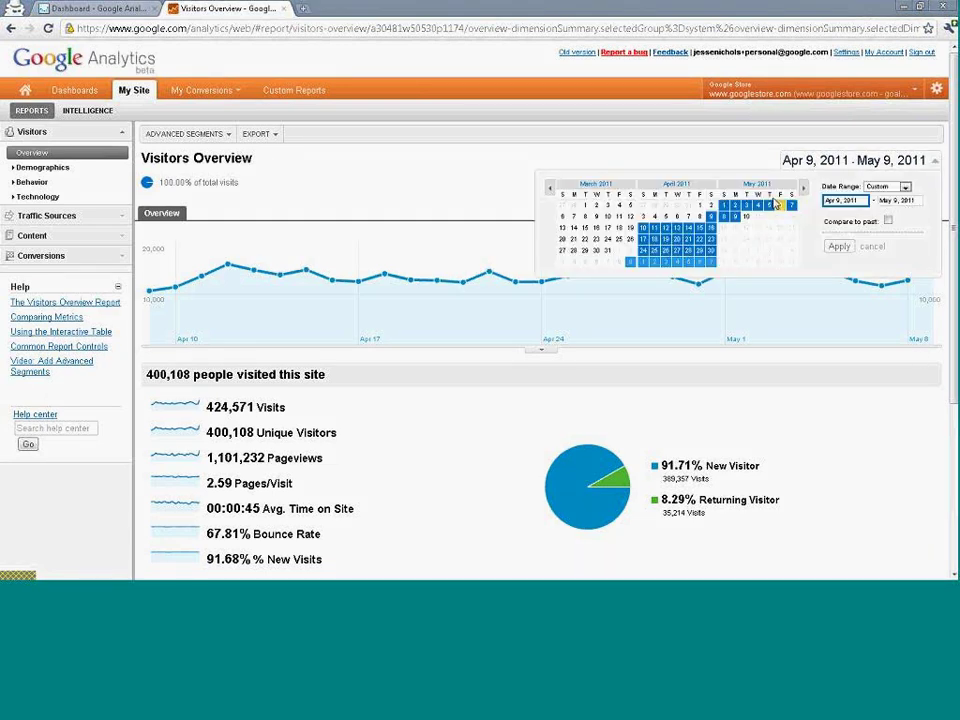
{"action": "left_click", "coordinate": [903, 187]}
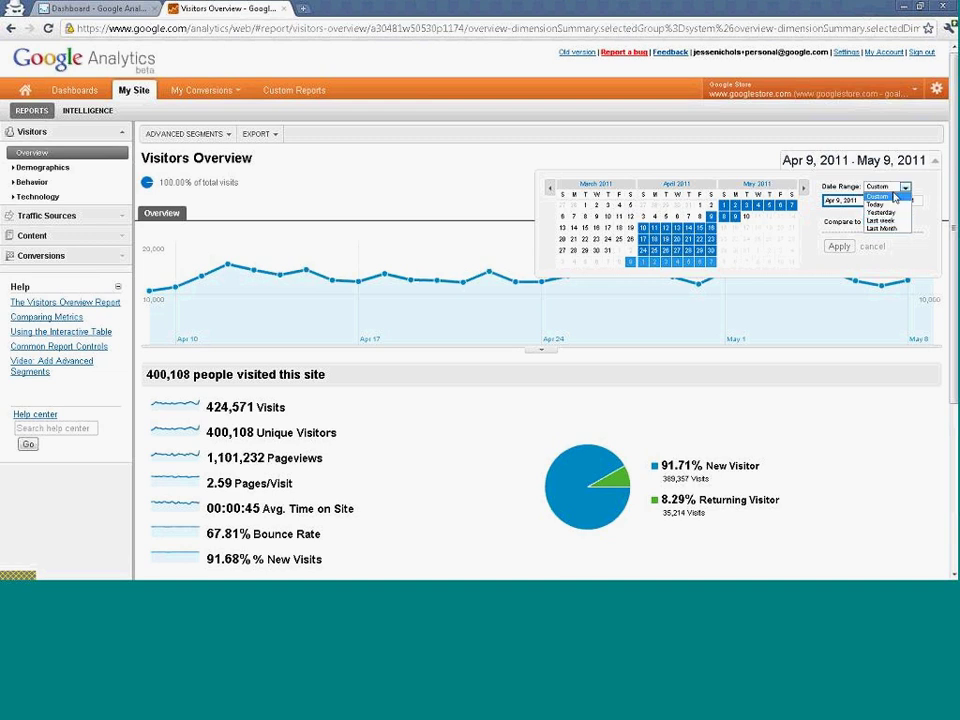
{"action": "left_click", "coordinate": [903, 194]}
{"action": "left_click", "coordinate": [888, 221]}
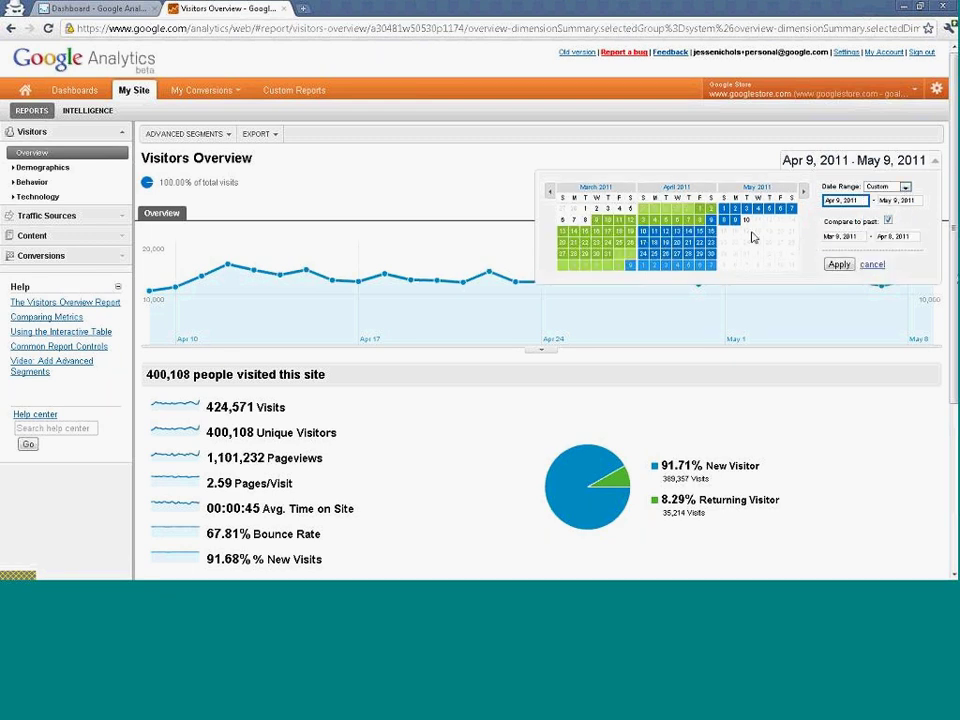
{"action": "left_click", "coordinate": [888, 221]}
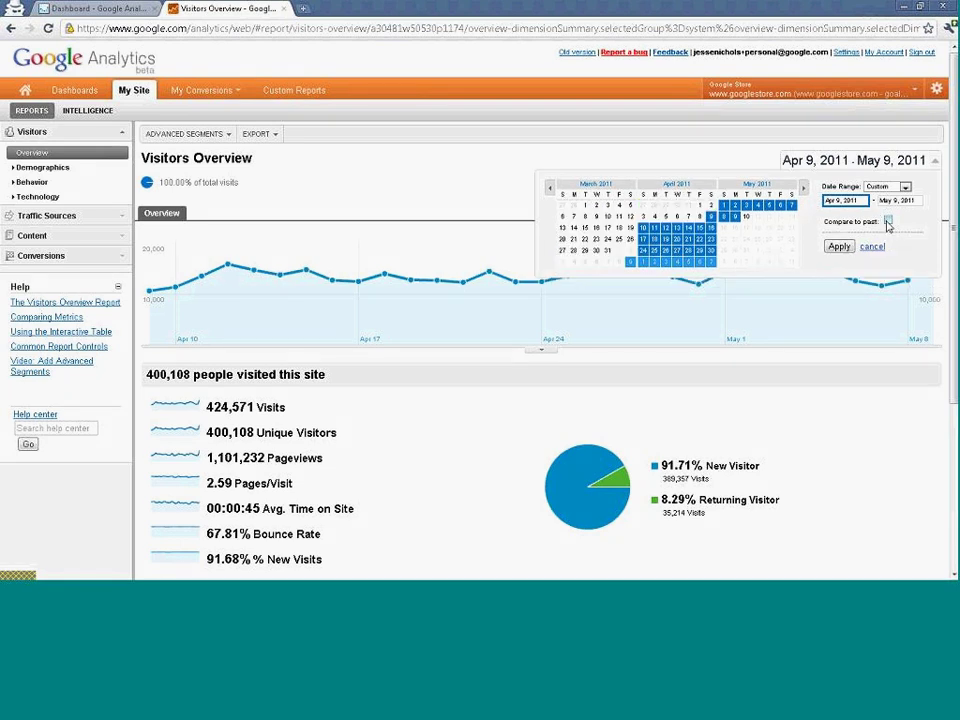
Try the ranges May 1–9, 2011 and Apr 3–11, 2011 with comparison to the past, leaving the calendar without applying them
{"action": "left_click", "coordinate": [724, 206]}
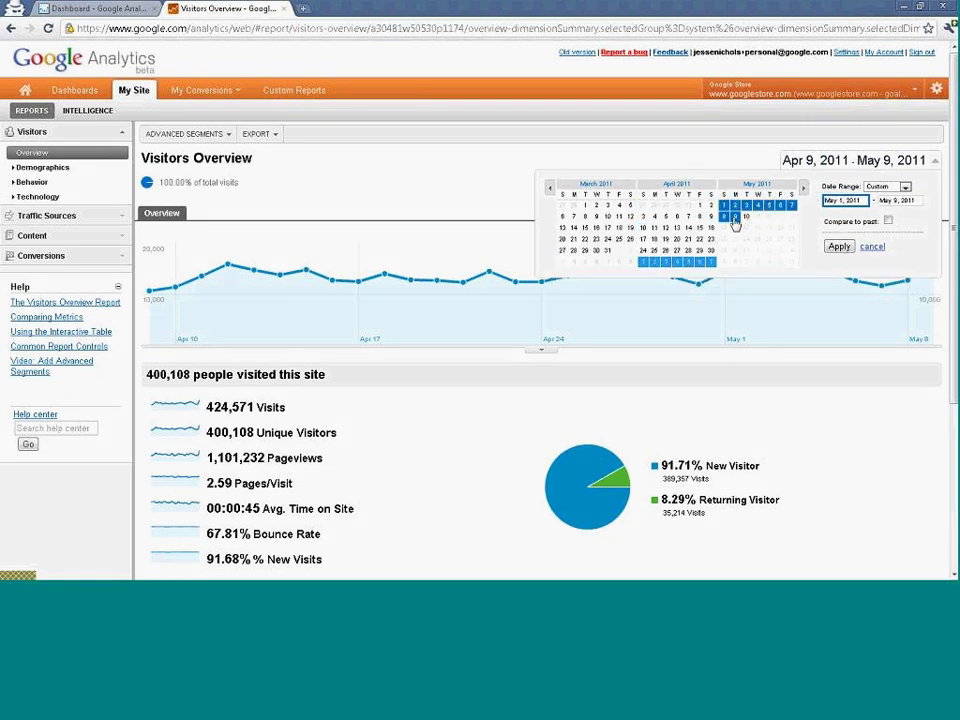
{"action": "left_click", "coordinate": [888, 221]}
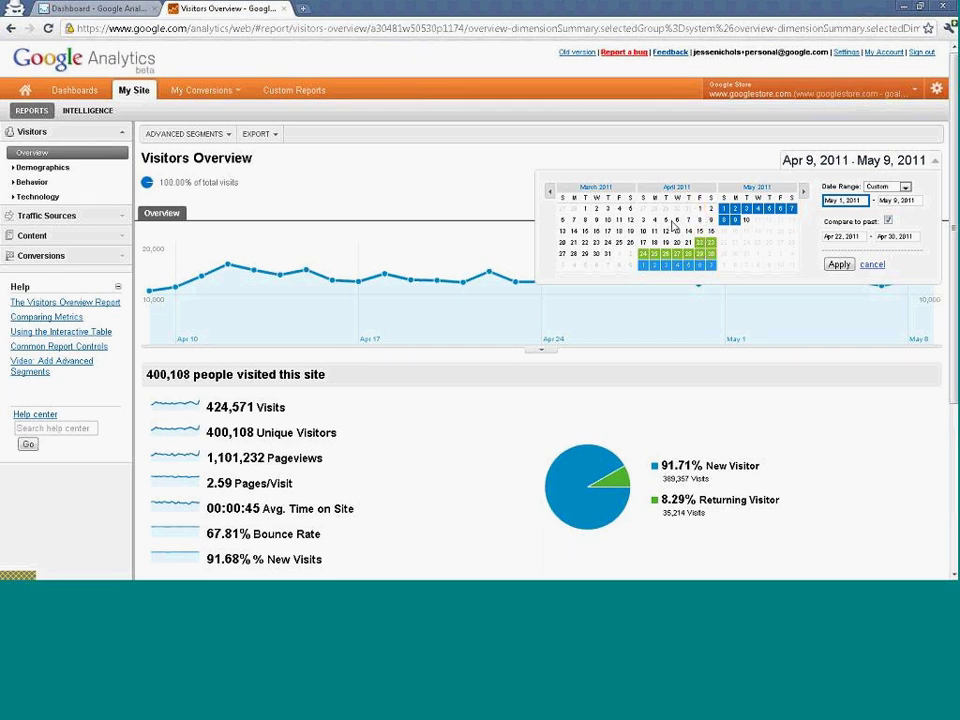
{"action": "left_click", "coordinate": [643, 220]}
{"action": "left_click", "coordinate": [653, 232]}
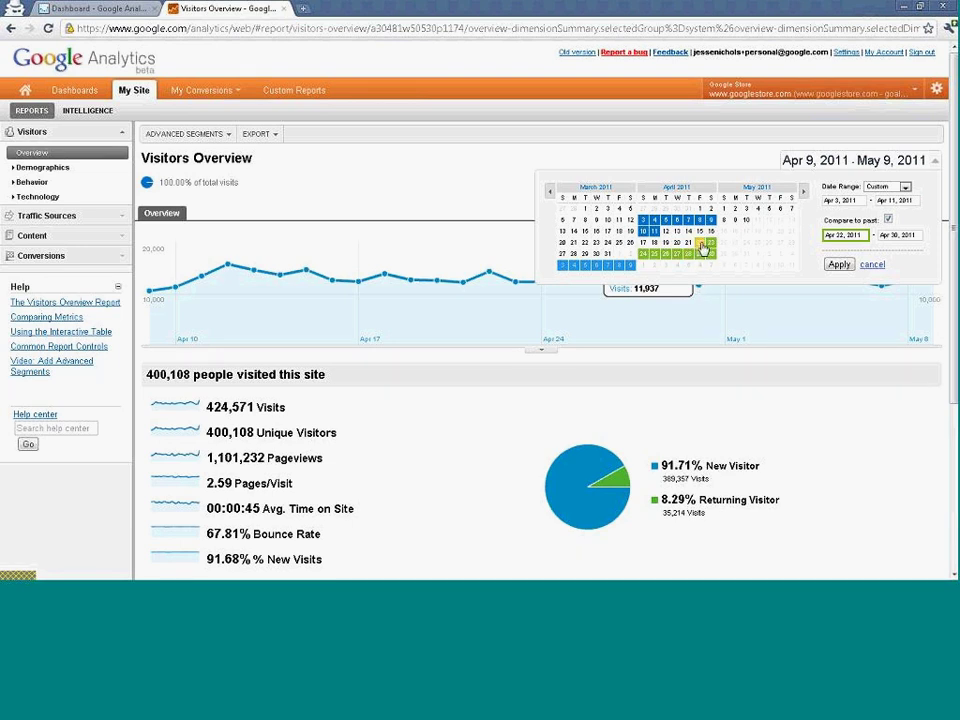
{"action": "left_click", "coordinate": [870, 264]}
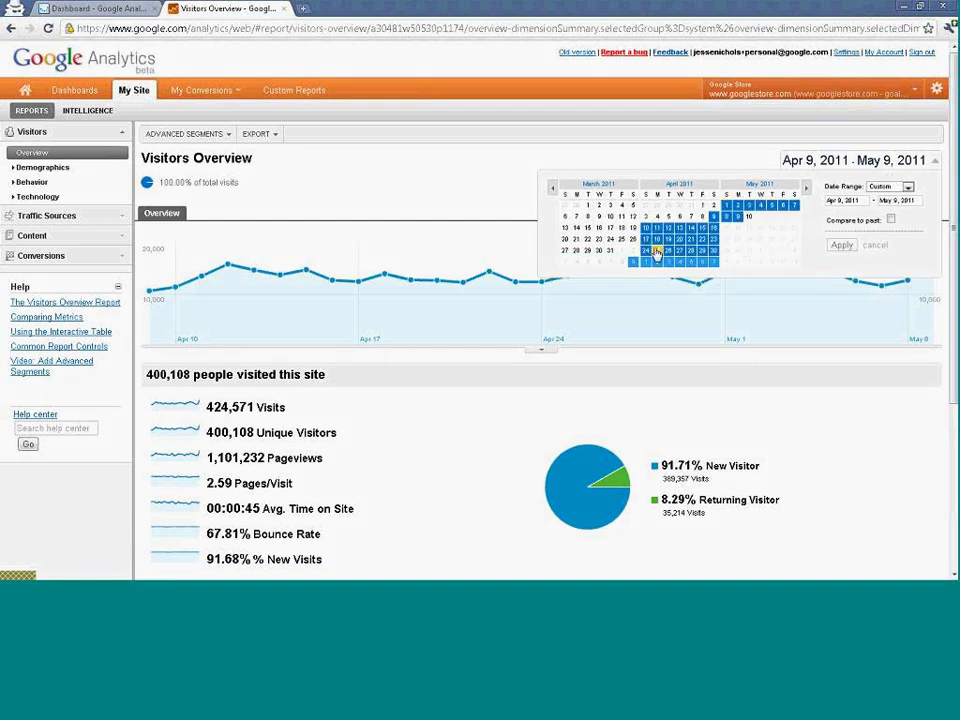
{"action": "left_click", "coordinate": [936, 162]}
{"action": "left_click", "coordinate": [936, 162]}
{"action": "left_click", "coordinate": [936, 162]}
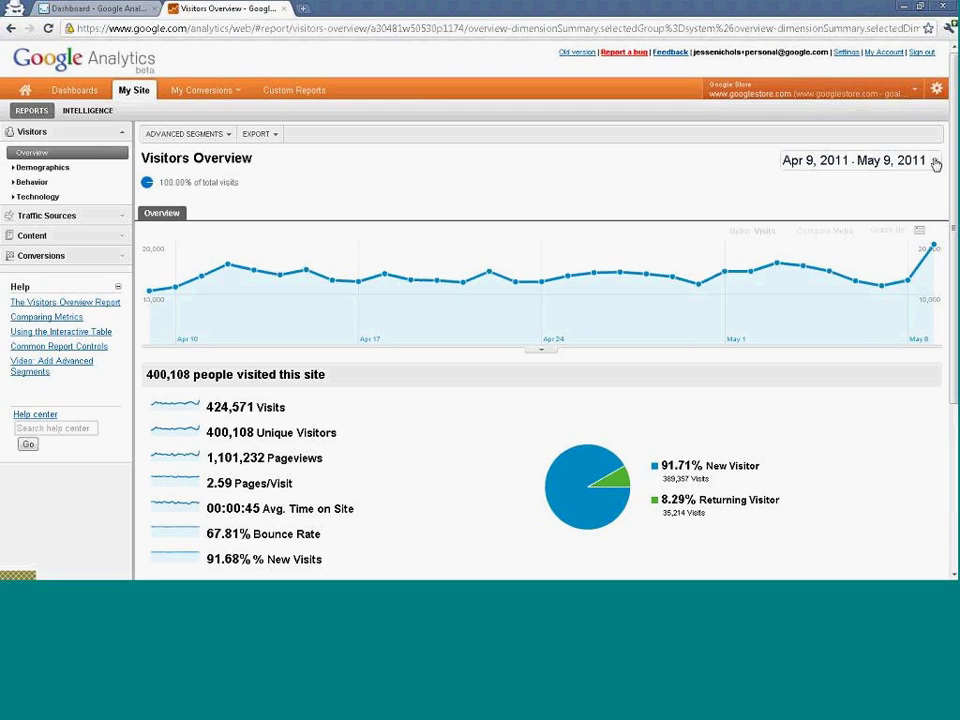
Examine the reports under Traffic Sources, including Incoming Sources and its Search subgroup, and collapse the section
{"action": "left_click", "coordinate": [89, 218]}
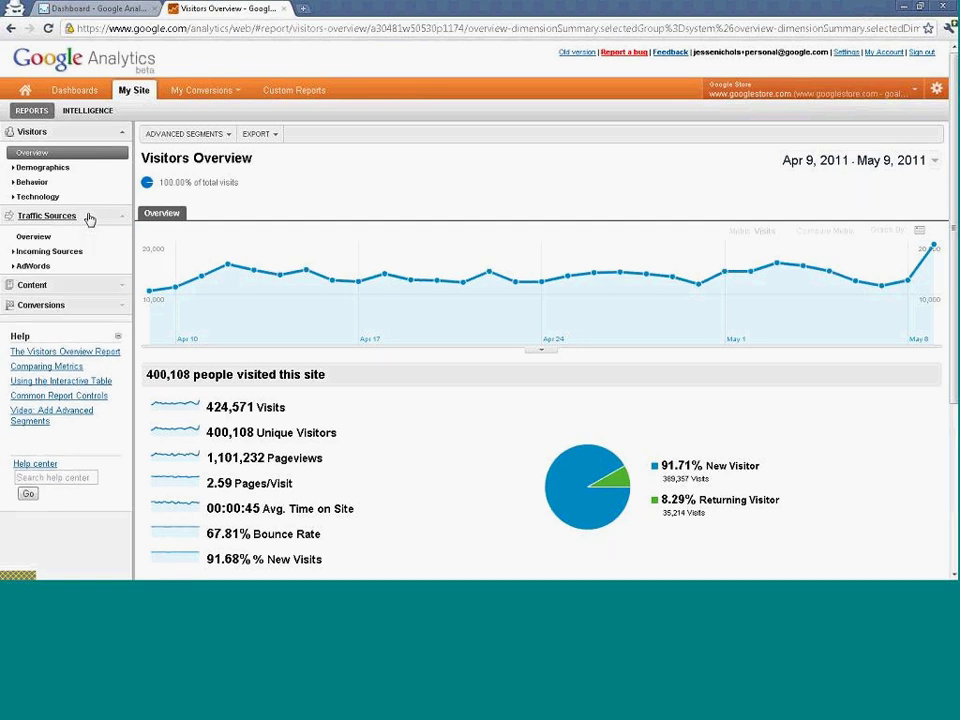
{"action": "left_click", "coordinate": [28, 252]}
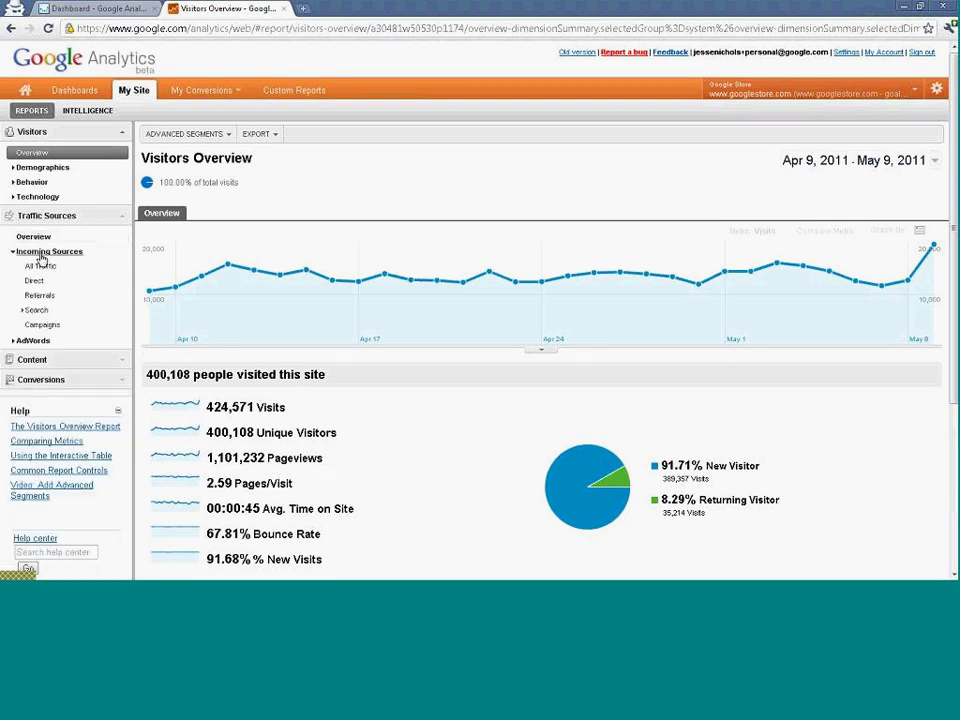
{"action": "left_click", "coordinate": [31, 311]}
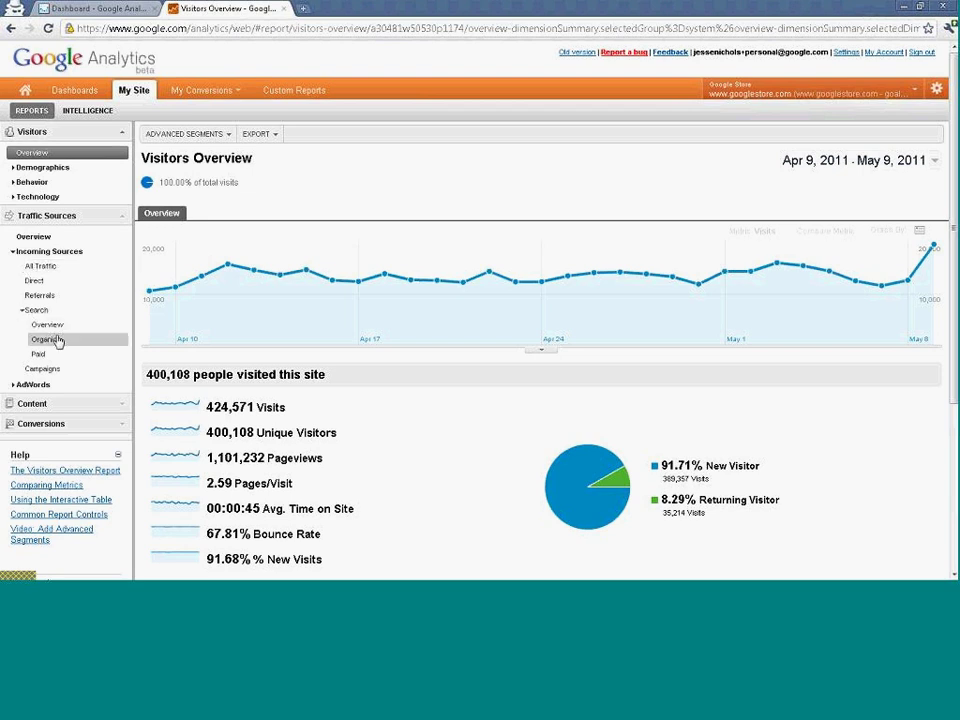
{"action": "left_click", "coordinate": [23, 309]}
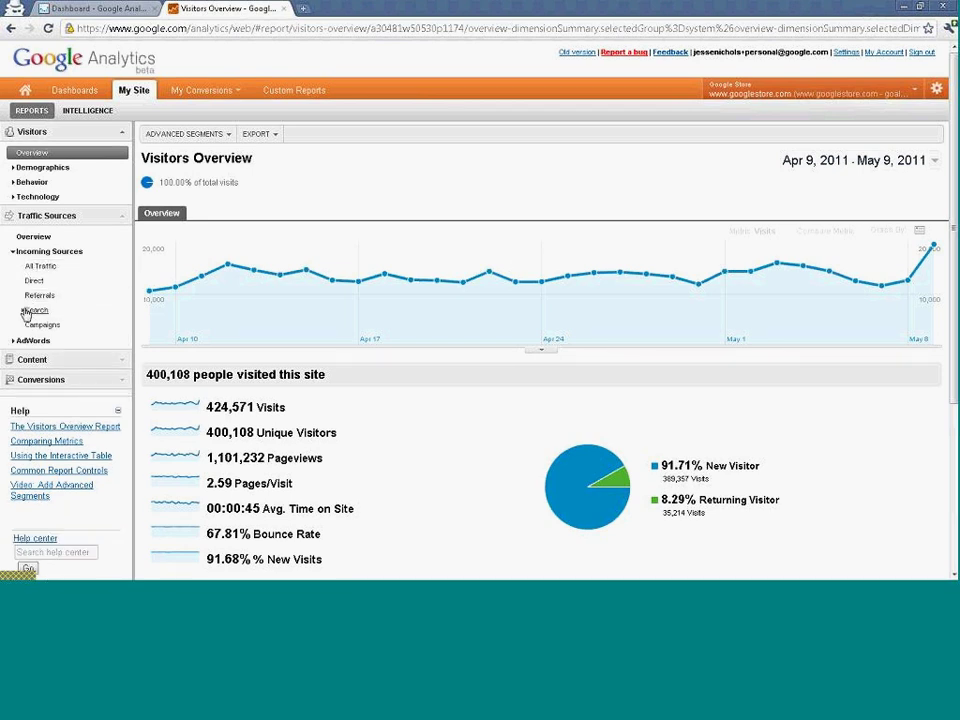
{"action": "left_click", "coordinate": [14, 251]}
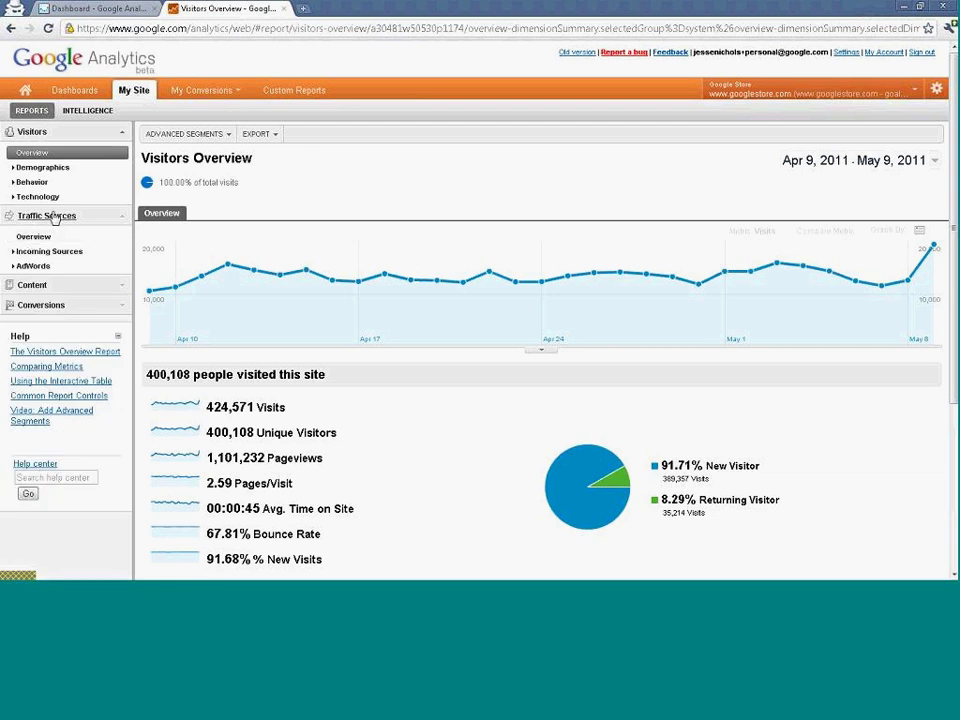
{"action": "left_click", "coordinate": [60, 215]}
Examine the Content section's reports, including the Site Content group, and collapse the section
{"action": "left_click", "coordinate": [82, 238]}
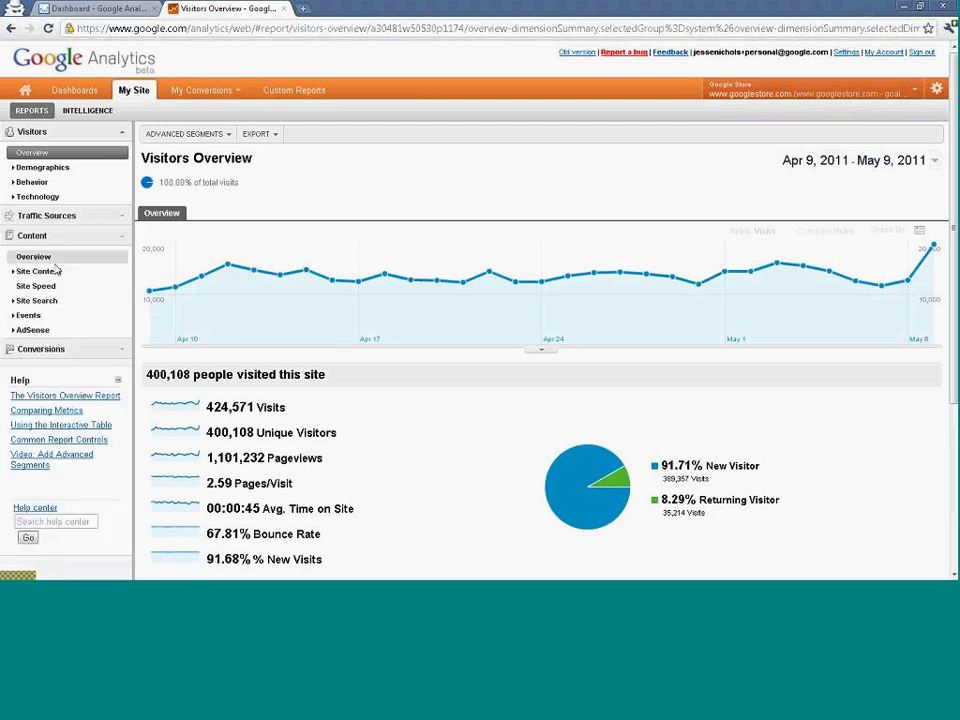
{"action": "left_click", "coordinate": [45, 271]}
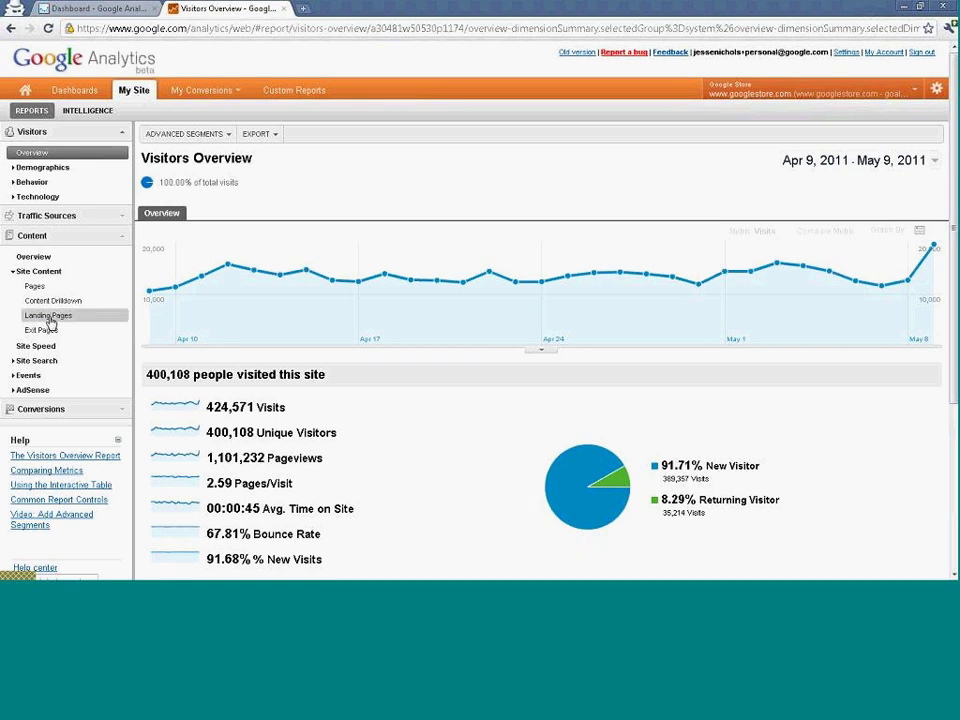
{"action": "left_click", "coordinate": [37, 271]}
{"action": "left_click", "coordinate": [52, 240]}
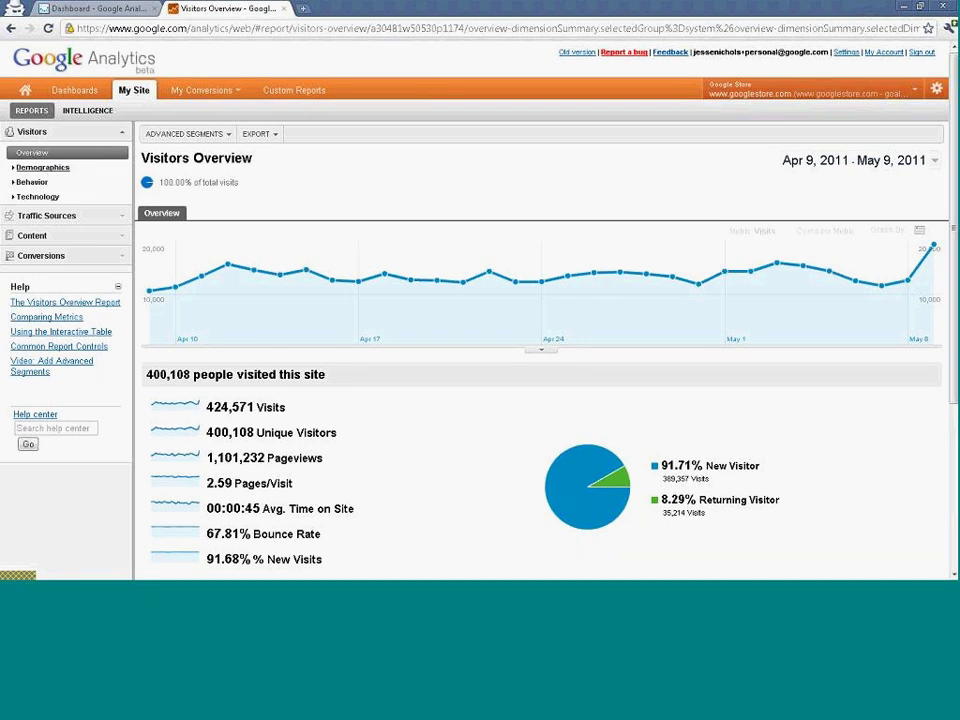
Examine the Demographics, Behavior and Technology report groups under Visitors, and expand the Traffic Sources section
{"action": "left_click", "coordinate": [45, 168]}
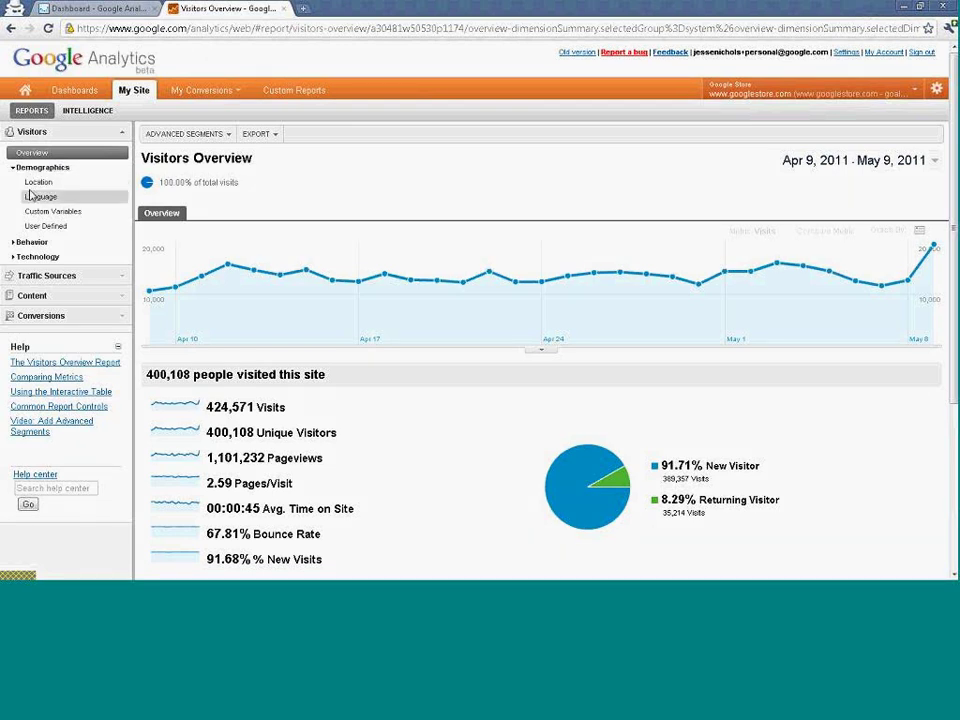
{"action": "left_click", "coordinate": [33, 170]}
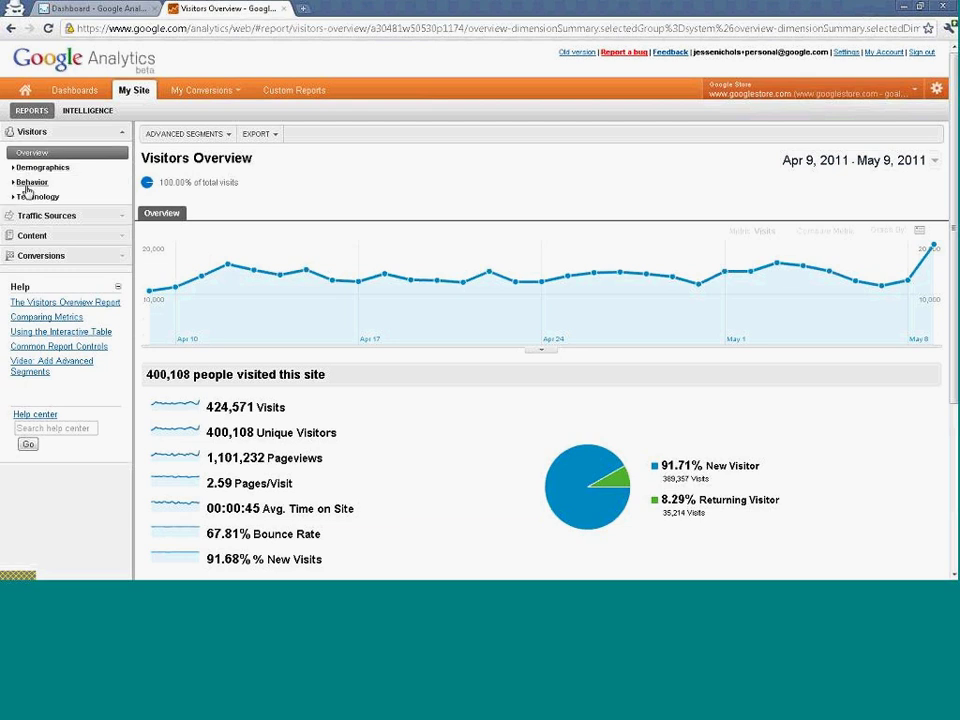
{"action": "left_click", "coordinate": [28, 183]}
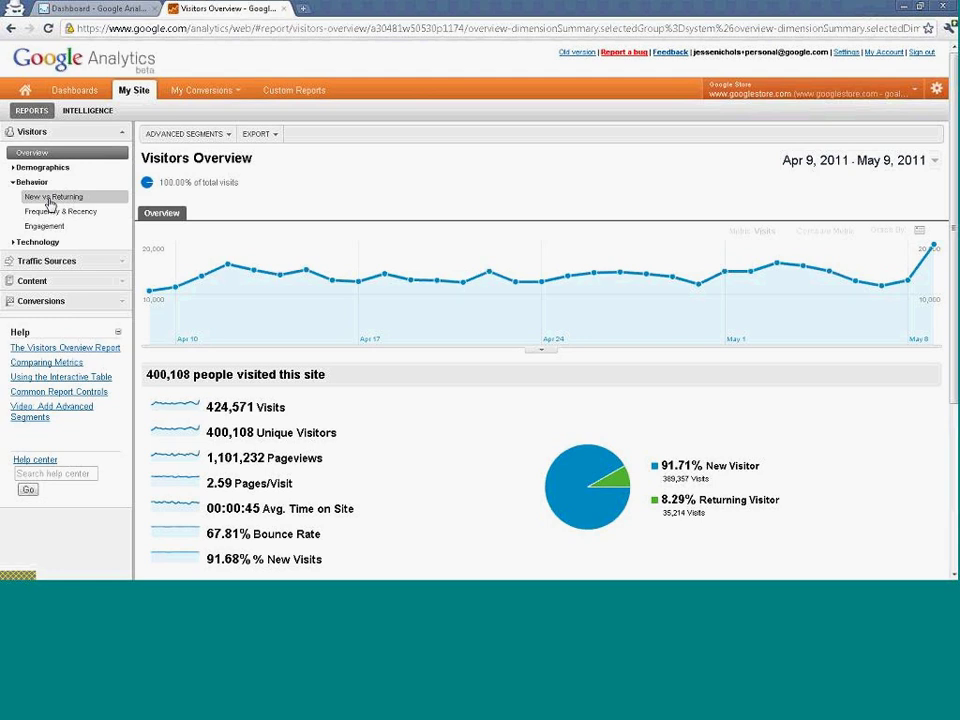
{"action": "left_click", "coordinate": [31, 182]}
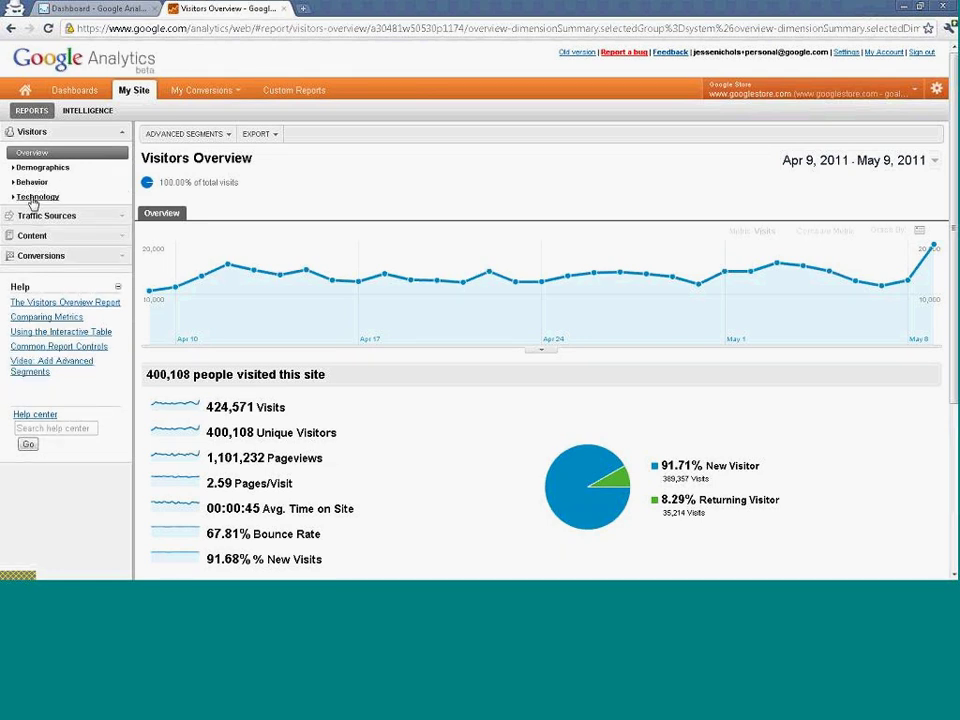
{"action": "left_click", "coordinate": [35, 197]}
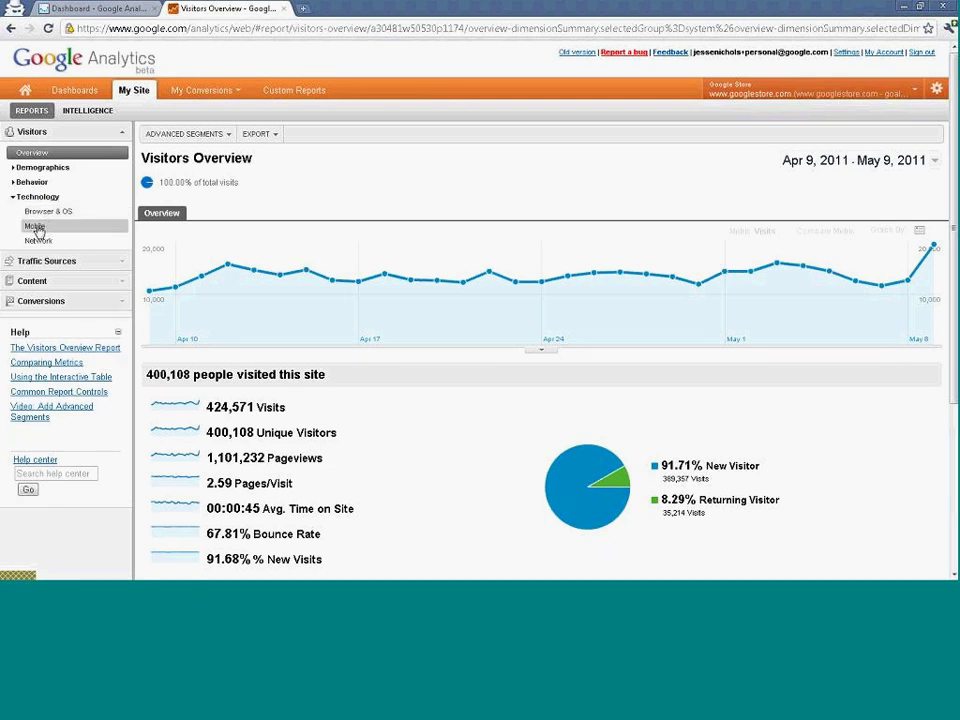
{"action": "left_click", "coordinate": [30, 197]}
{"action": "left_click", "coordinate": [55, 217]}
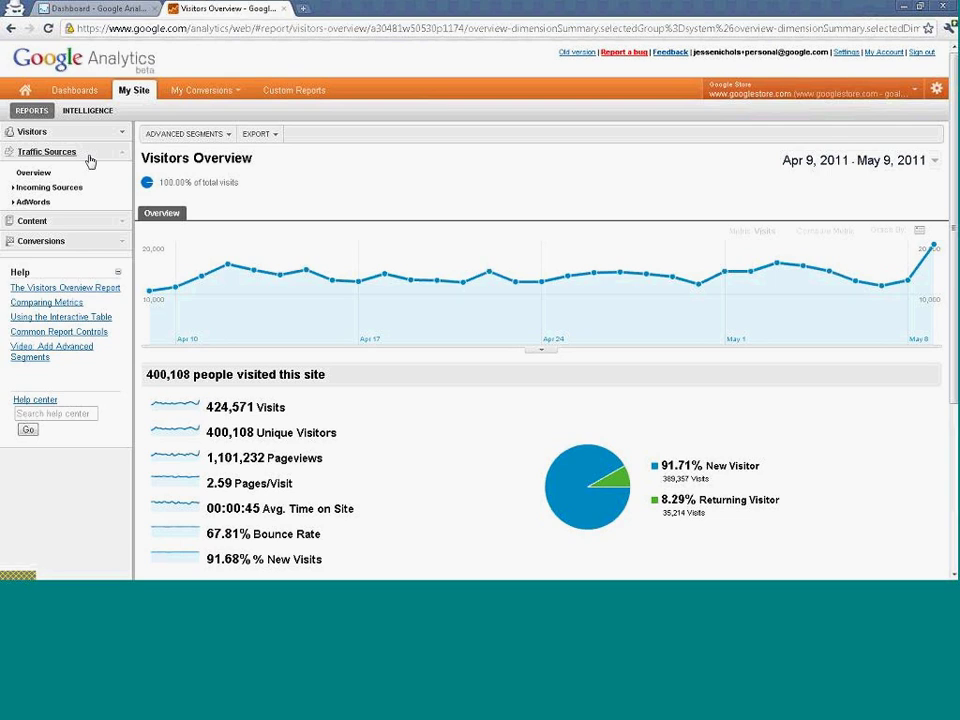
Collapse the Traffic Sources section, review the reports listed under Content, and collapse that section
{"action": "left_click", "coordinate": [89, 156]}
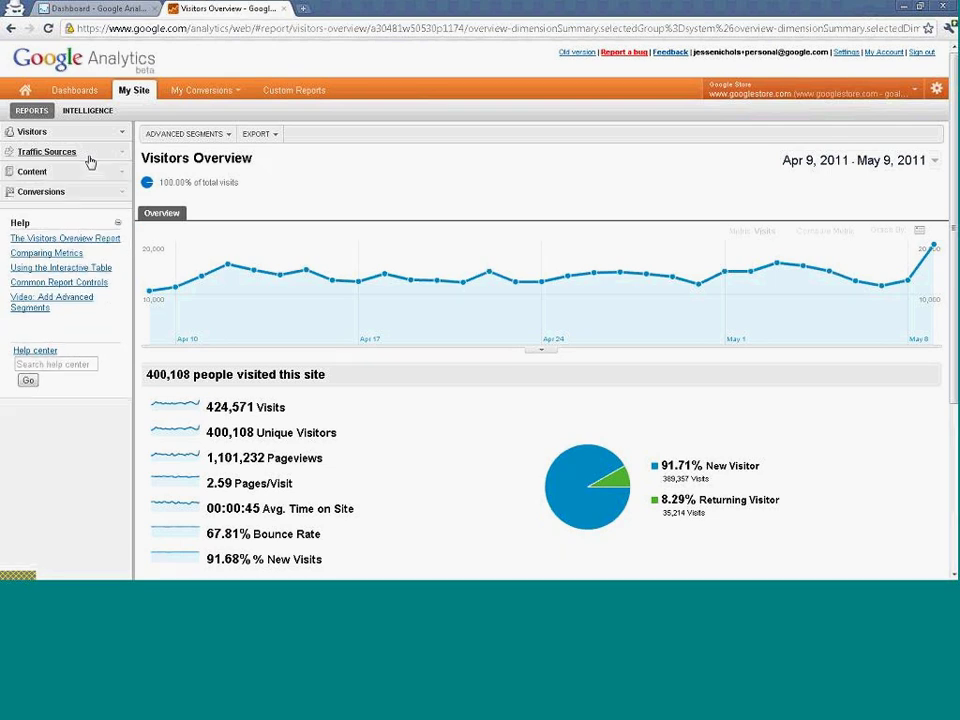
{"action": "left_click", "coordinate": [85, 174]}
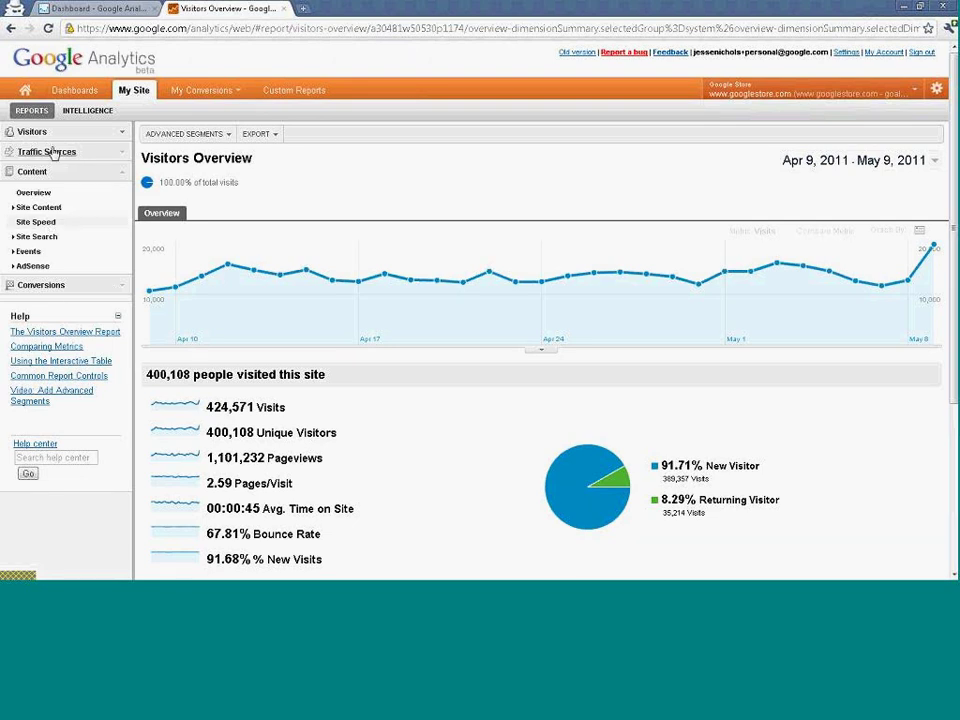
{"action": "left_click", "coordinate": [109, 176]}
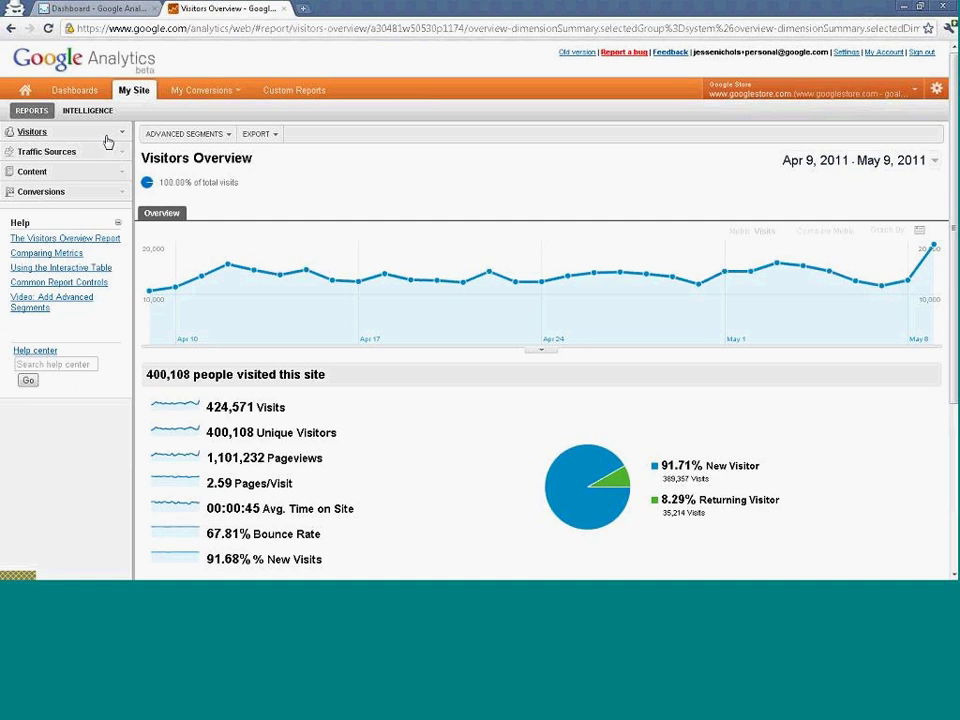
Open the Frequency & Recency report from the Behavior group under Visitors, checking the Demographics group on the way
{"action": "left_click", "coordinate": [107, 133]}
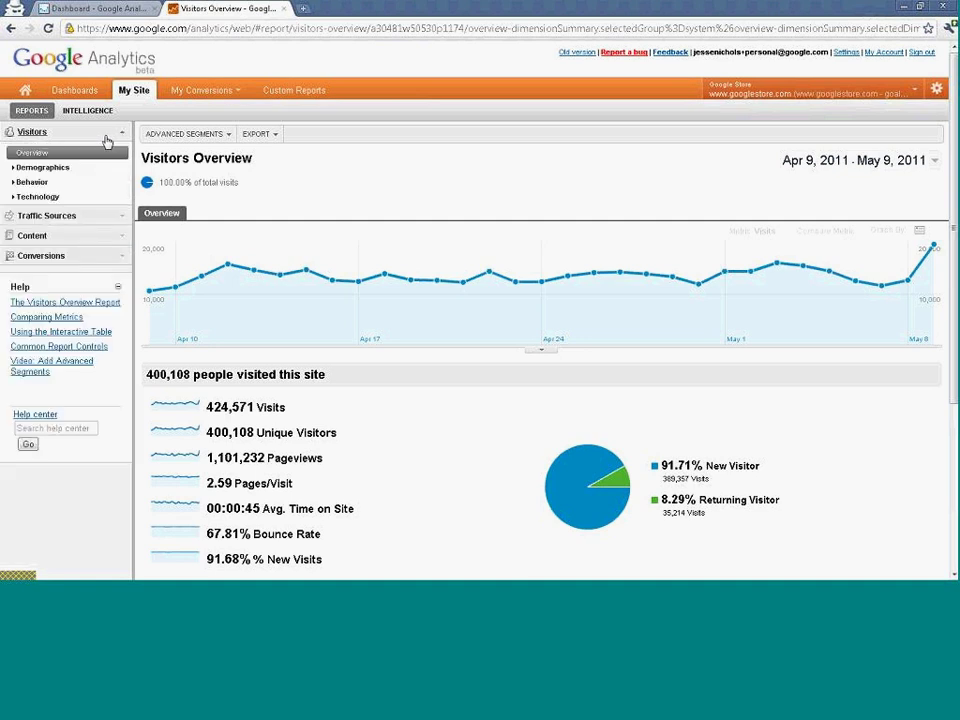
{"action": "left_click", "coordinate": [45, 168]}
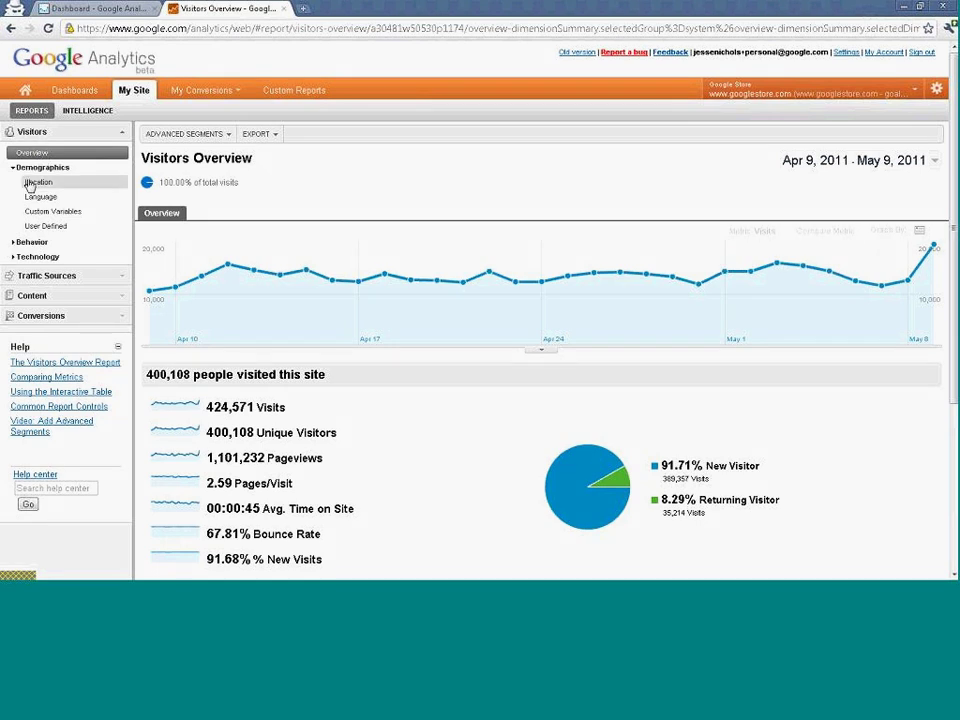
{"action": "left_click", "coordinate": [31, 242]}
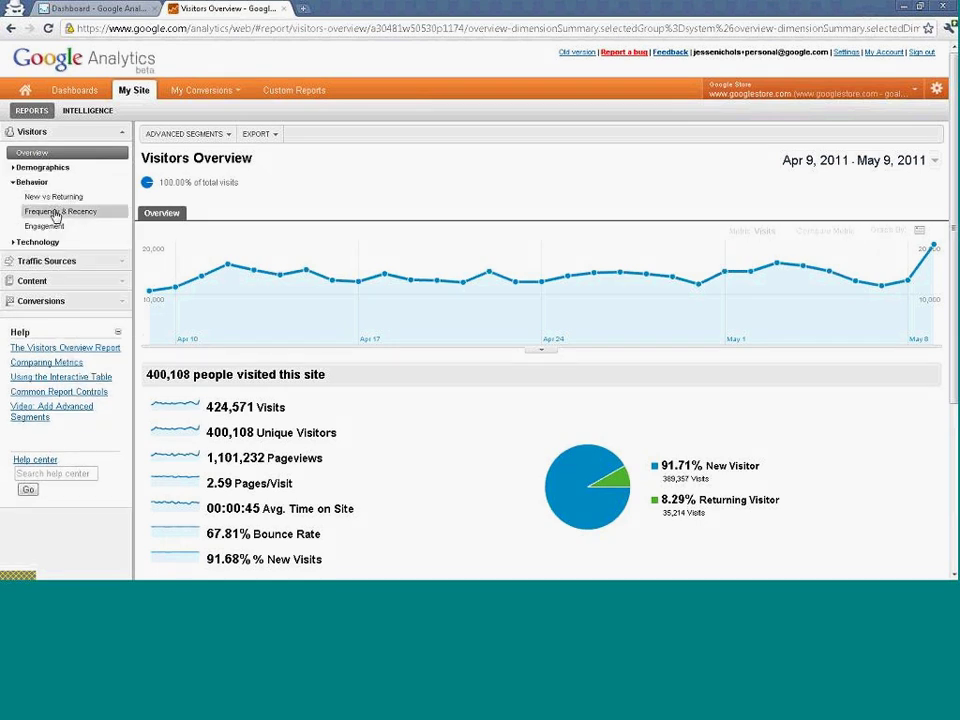
{"action": "left_click", "coordinate": [58, 214]}
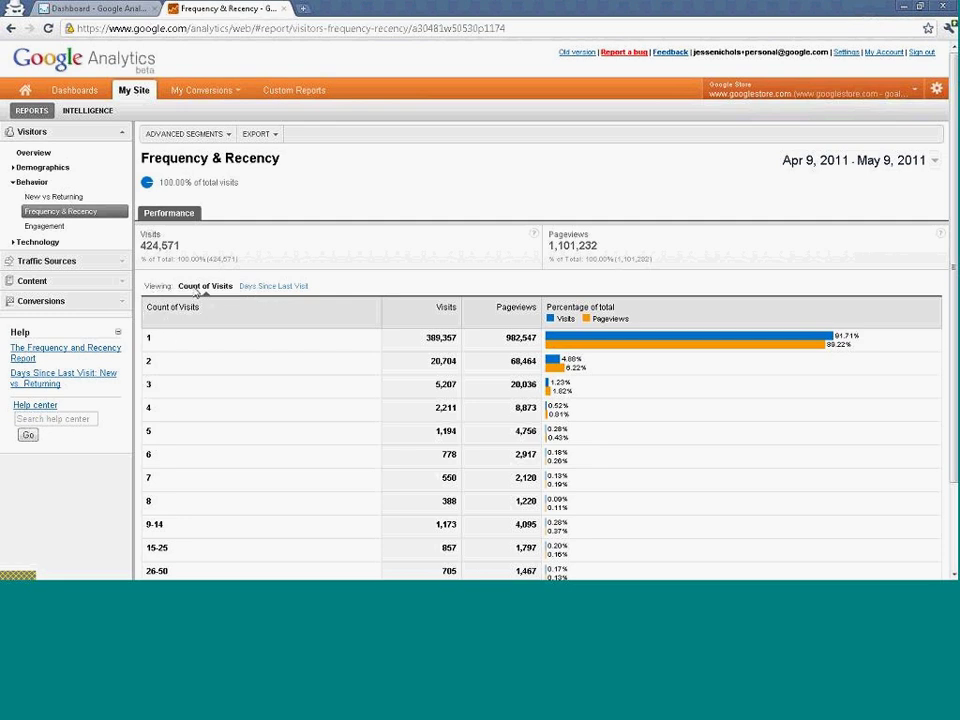
Compare the Days Since Last Visit and Count of Visits views of the Frequency & Recency report, ending on Count of Visits
{"action": "left_click", "coordinate": [285, 290]}
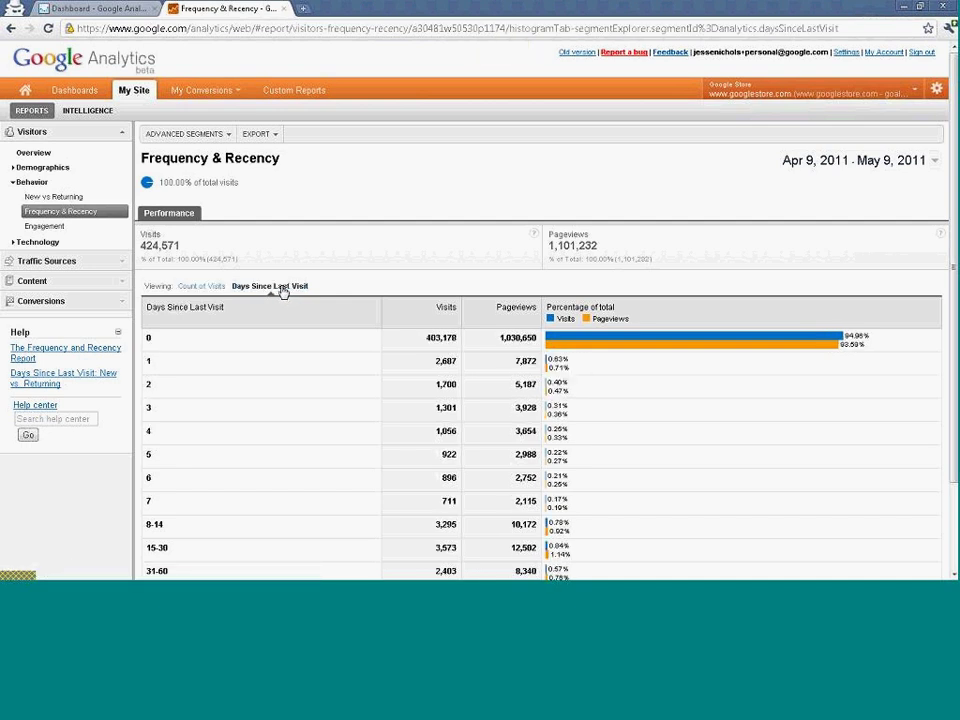
{"action": "left_click", "coordinate": [190, 290]}
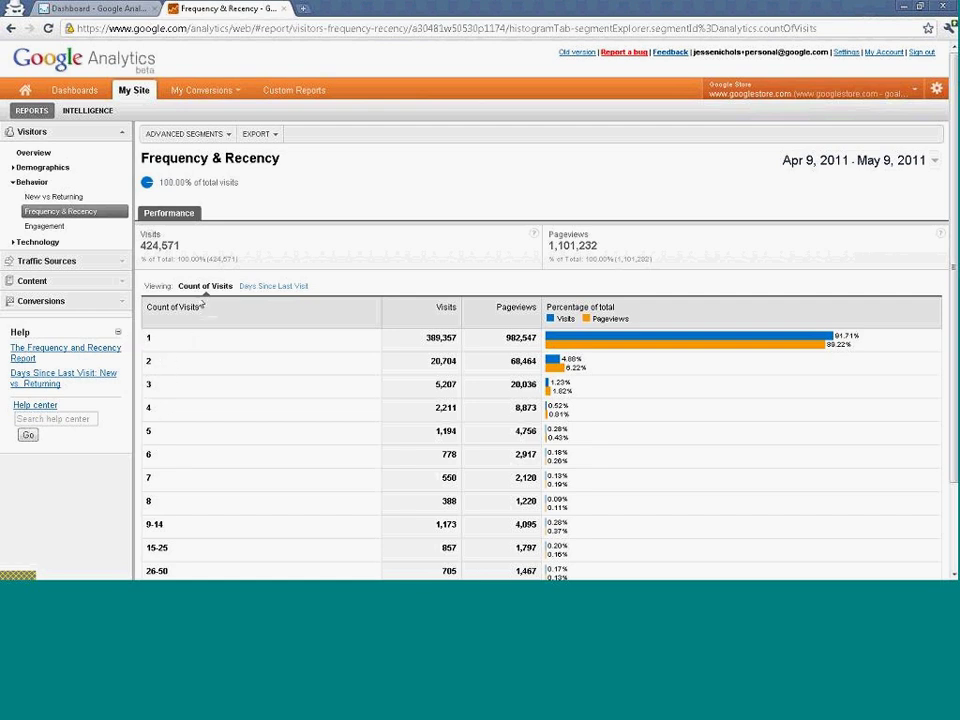
{"action": "left_click", "coordinate": [270, 287]}
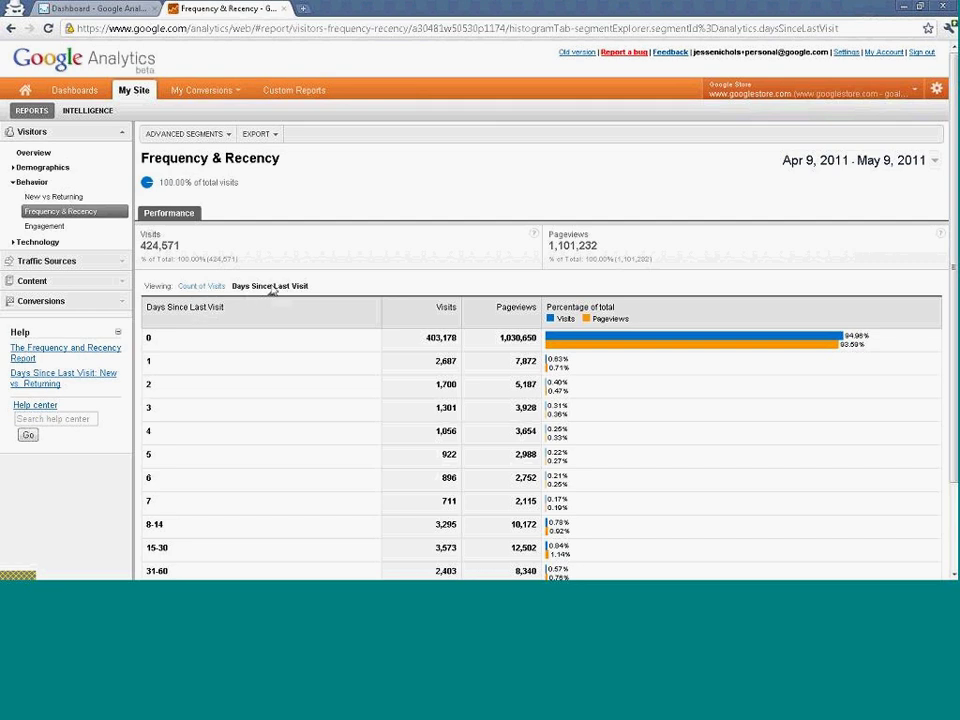
{"action": "left_click", "coordinate": [209, 287]}
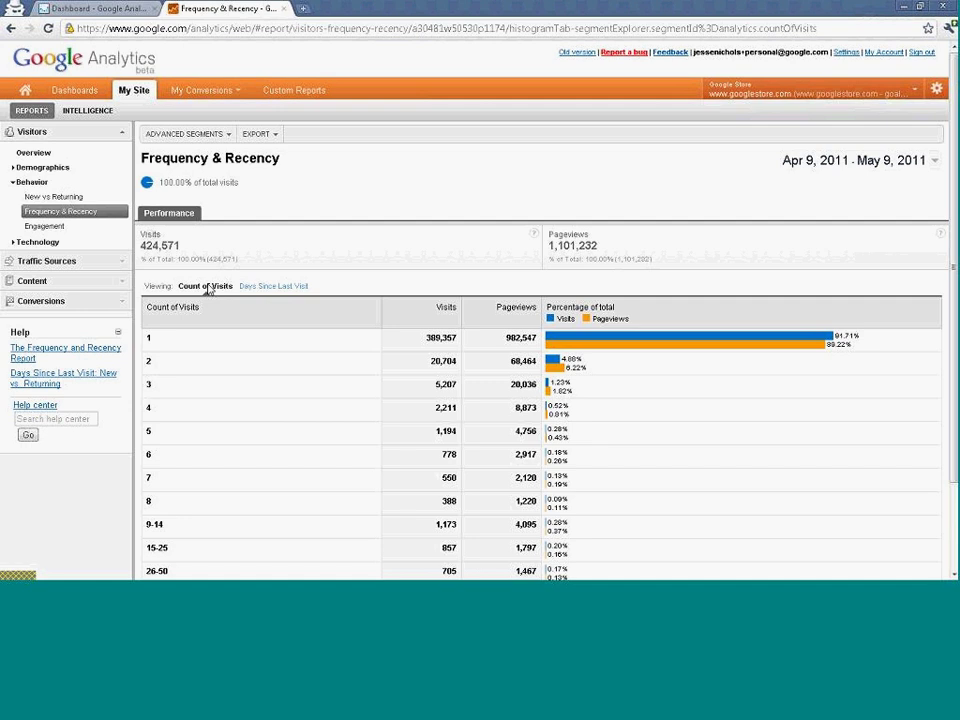
Open the Location report under Demographics and look over its world map and the start of the country table
{"action": "left_click", "coordinate": [33, 167]}
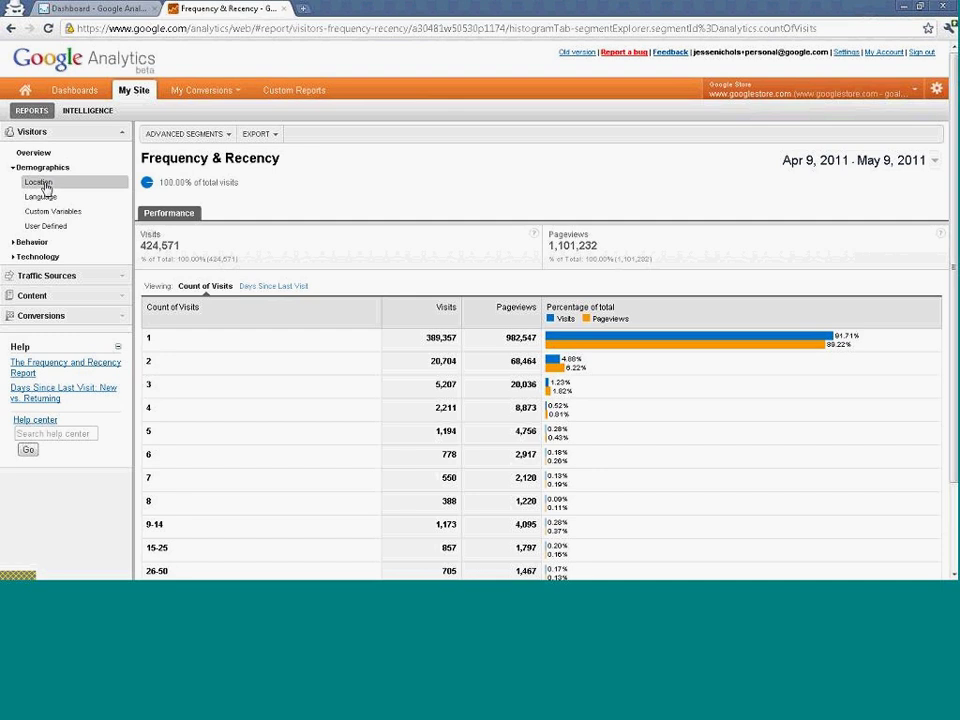
{"action": "left_click", "coordinate": [42, 184]}
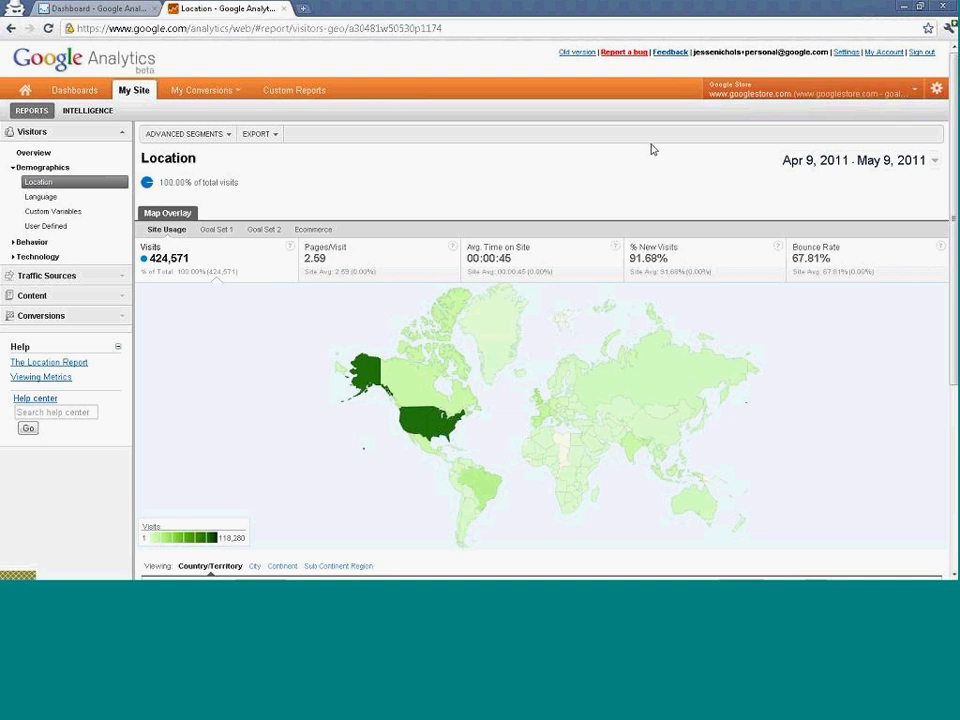
{"action": "scroll", "coordinate": [540, 350], "scroll_direction": "down", "scroll_amount": 2}
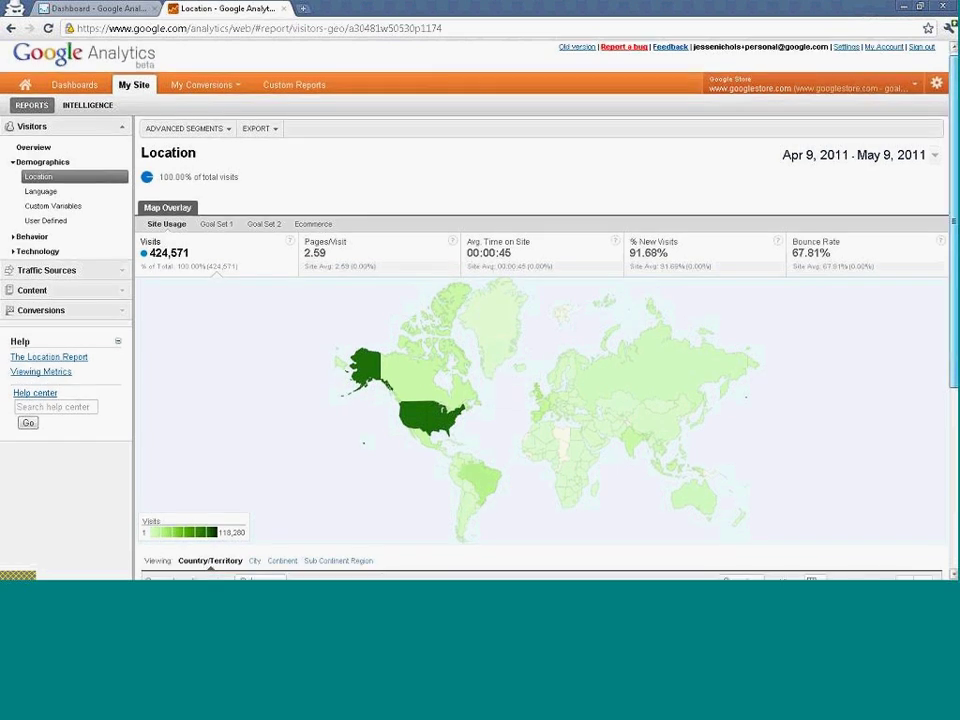
{"action": "scroll", "coordinate": [540, 350], "scroll_direction": "up", "scroll_amount": 1}
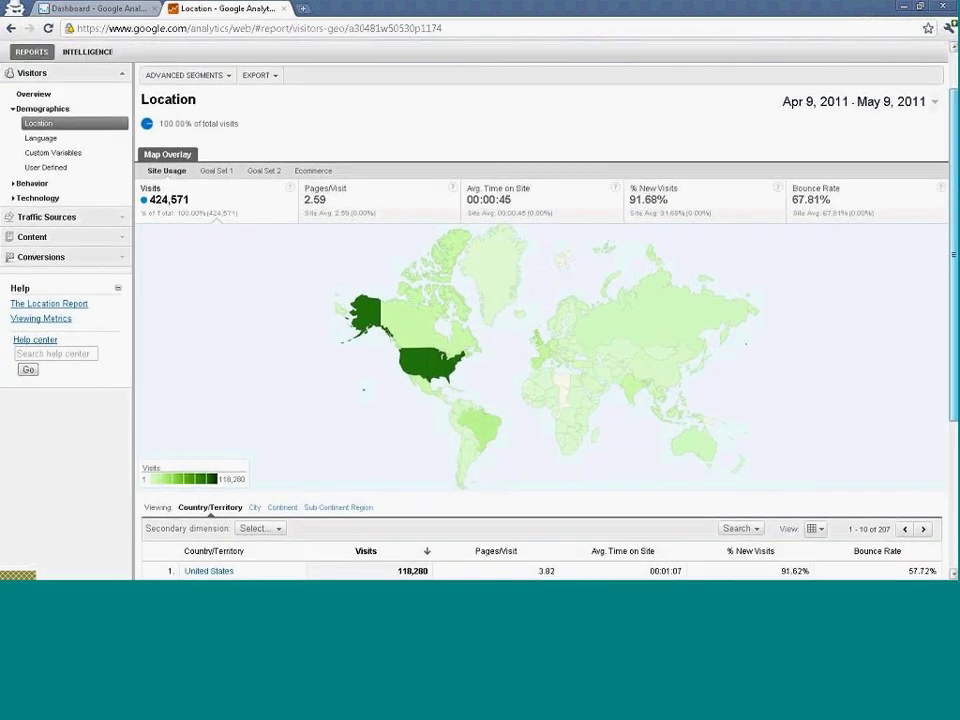
{"action": "scroll", "coordinate": [540, 350], "scroll_direction": "down", "scroll_amount": 2}
{"action": "scroll", "coordinate": [540, 350], "scroll_direction": "up", "scroll_amount": 2}
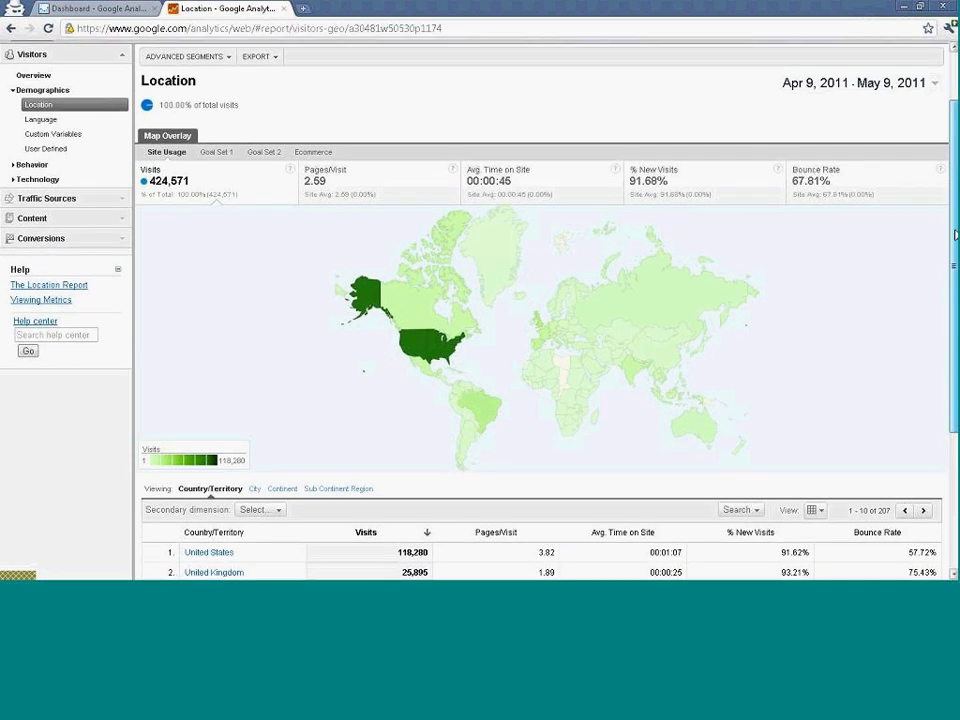
{"action": "scroll", "coordinate": [452, 364], "scroll_direction": "down", "scroll_amount": 1}
{"action": "mouse_move", "coordinate": [409, 364]}
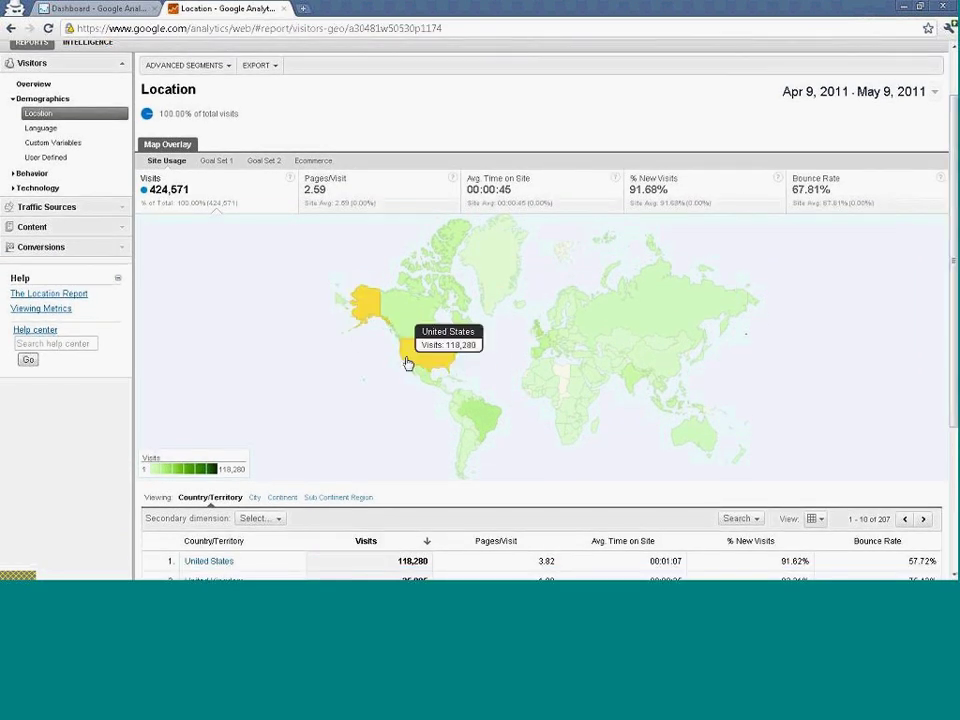
Drill the Location map down to the United States and into California, checking each level's share of total visits
{"action": "left_click", "coordinate": [427, 358]}
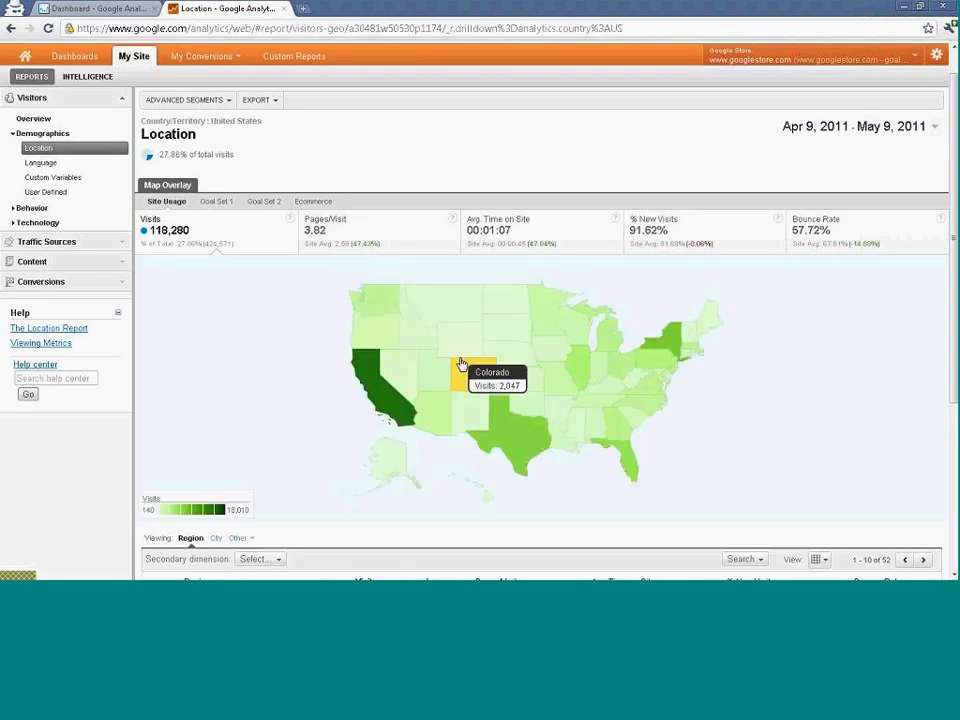
{"action": "mouse_move", "coordinate": [375, 401]}
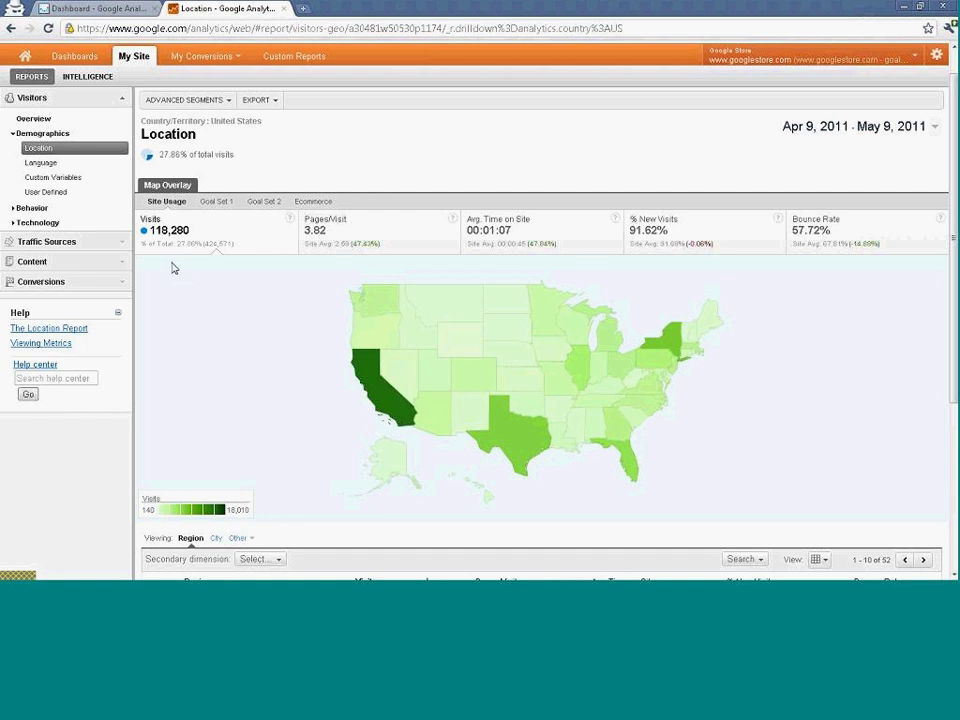
{"action": "mouse_move", "coordinate": [150, 158]}
{"action": "left_click", "coordinate": [385, 400]}
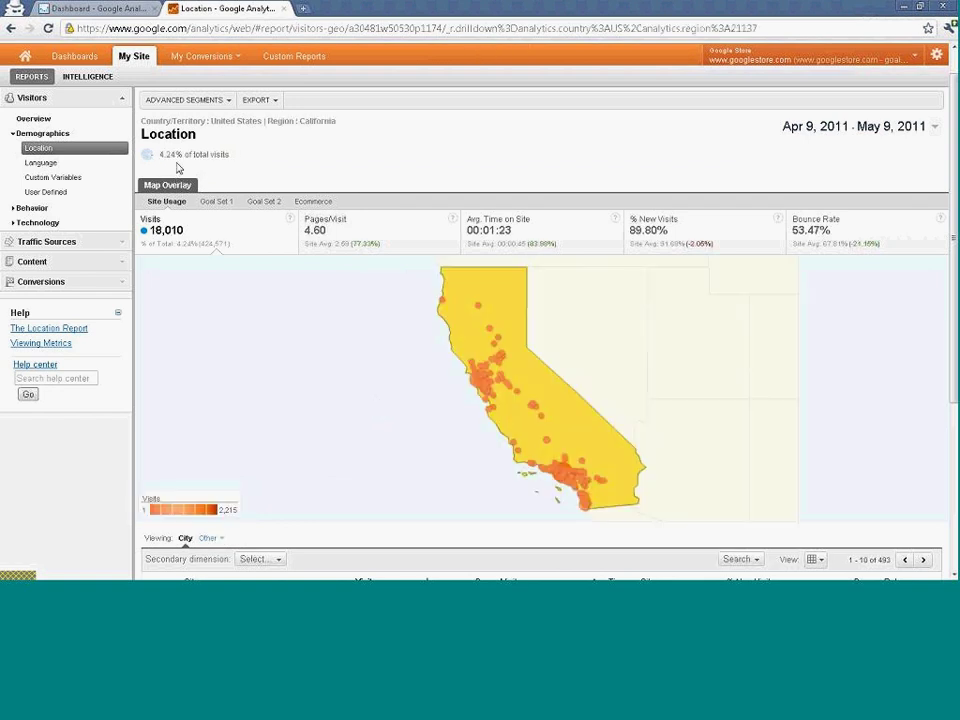
{"action": "mouse_move", "coordinate": [175, 158]}
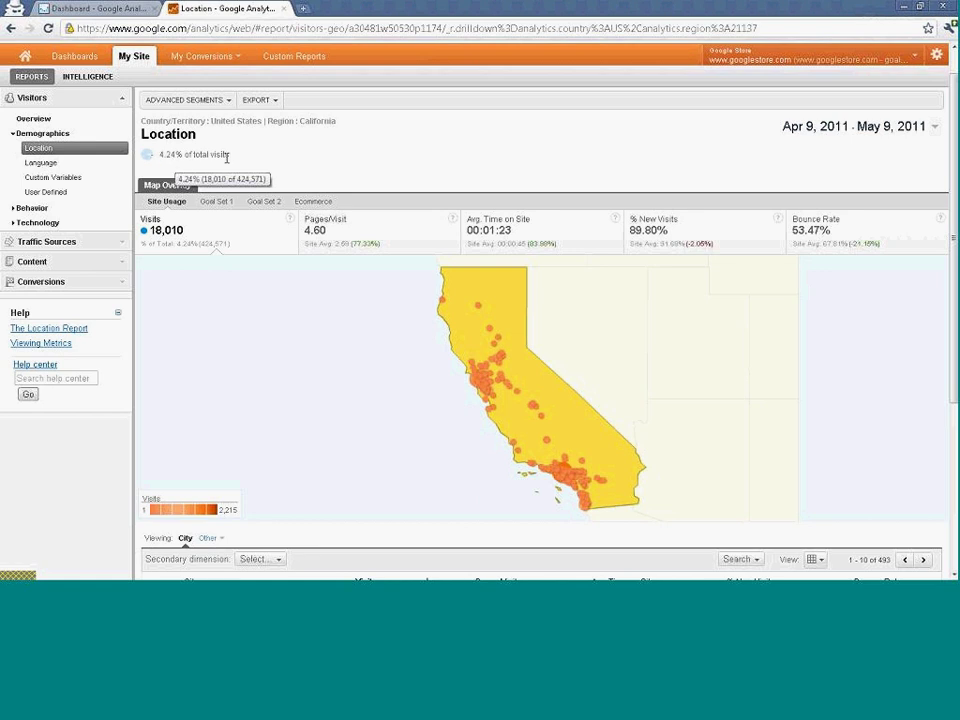
Return to the United States level of the Location report and review the region table below the map
{"action": "key", "text": "alt+Left"}
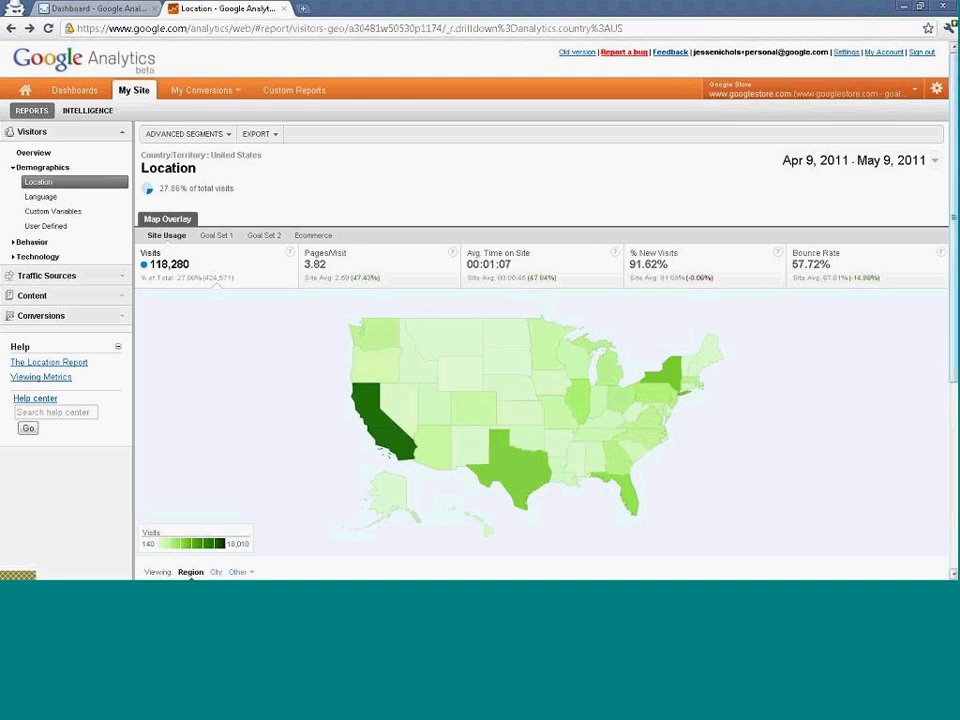
{"action": "scroll", "coordinate": [190, 577], "scroll_direction": "down", "scroll_amount": 1}
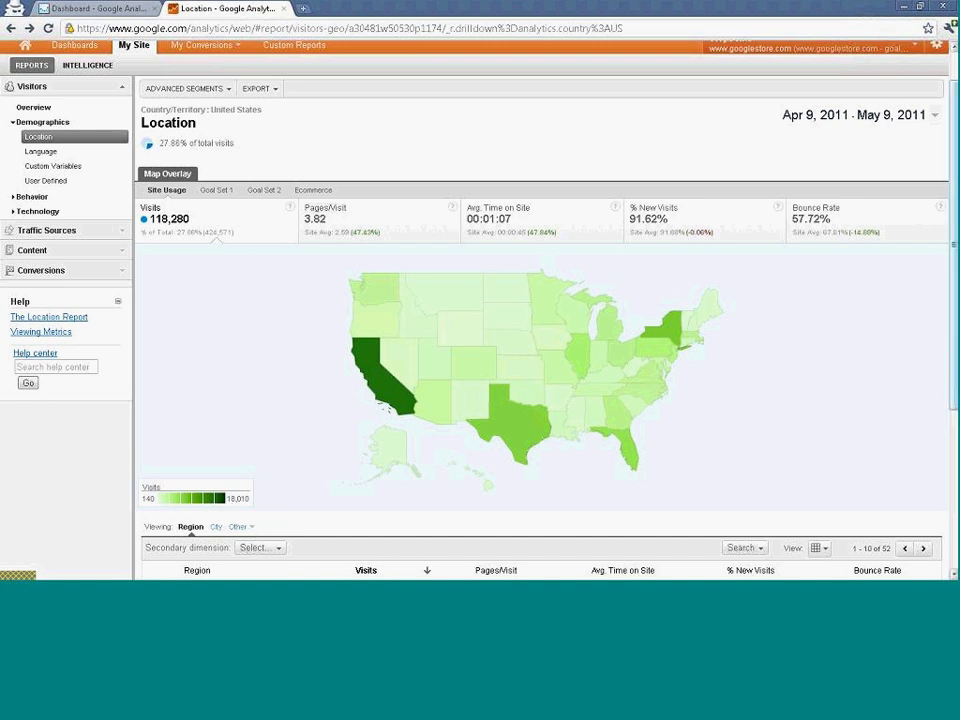
{"action": "scroll", "coordinate": [203, 314], "scroll_direction": "down", "scroll_amount": 3}
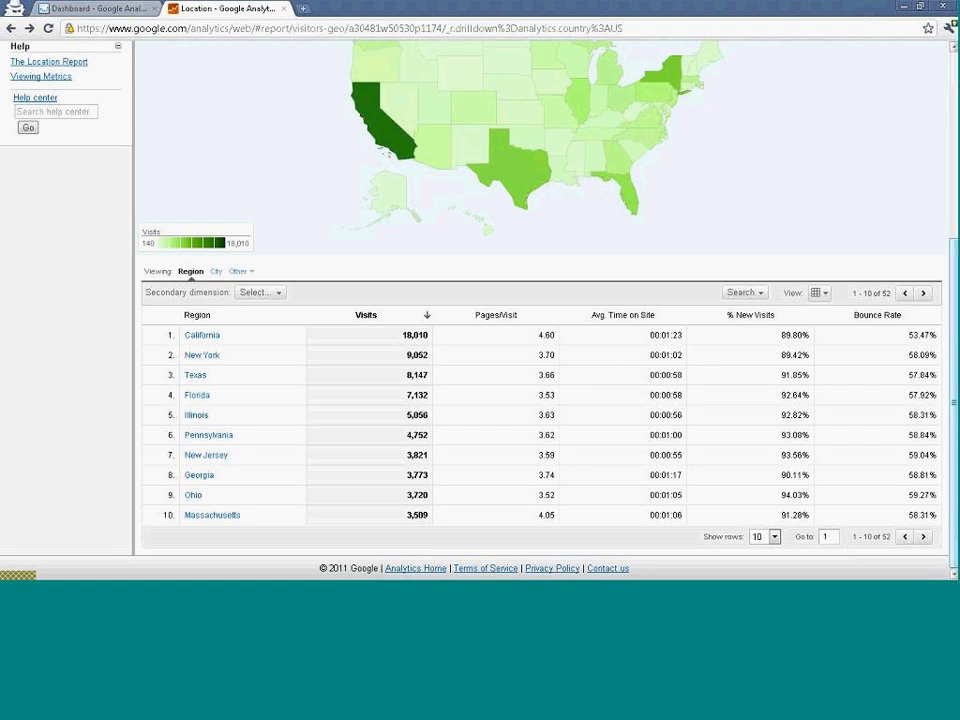
{"action": "scroll", "coordinate": [735, 294], "scroll_direction": "up", "scroll_amount": 2}
{"action": "scroll", "coordinate": [437, 152], "scroll_direction": "up", "scroll_amount": 1}
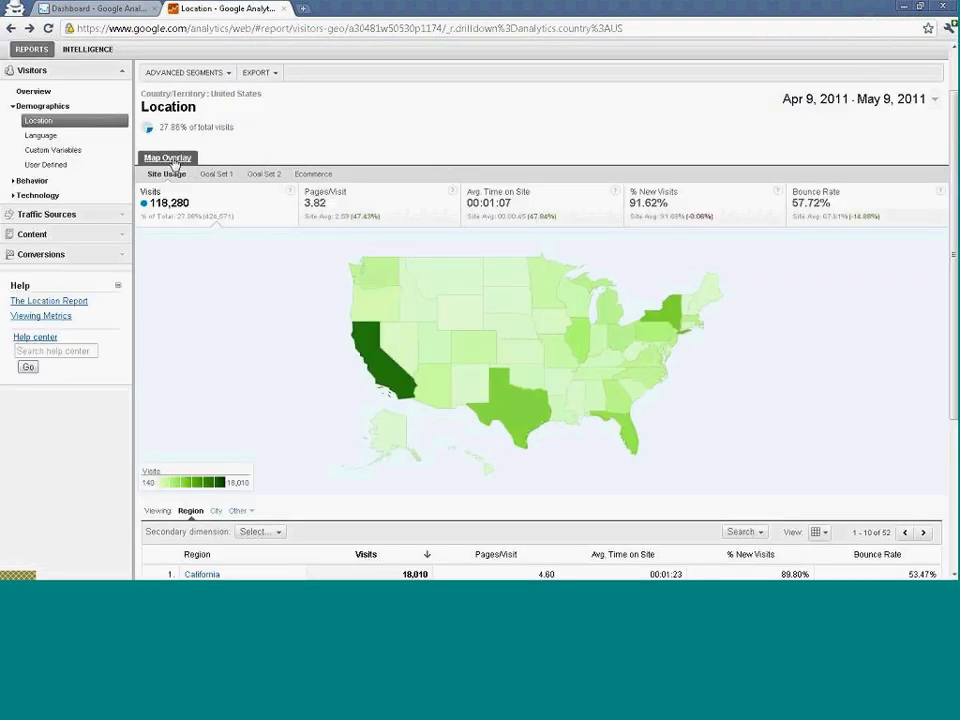
View the United States map with the Goal Set 1, Goal Set 2 and Ecommerce metric groups
{"action": "left_click", "coordinate": [217, 178]}
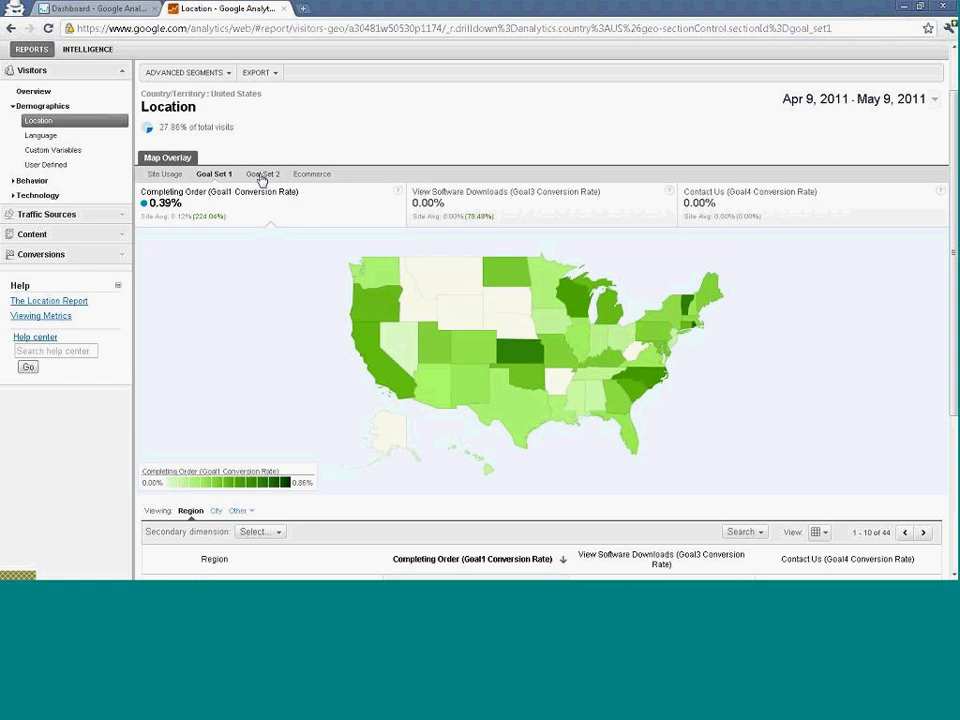
{"action": "left_click", "coordinate": [262, 176]}
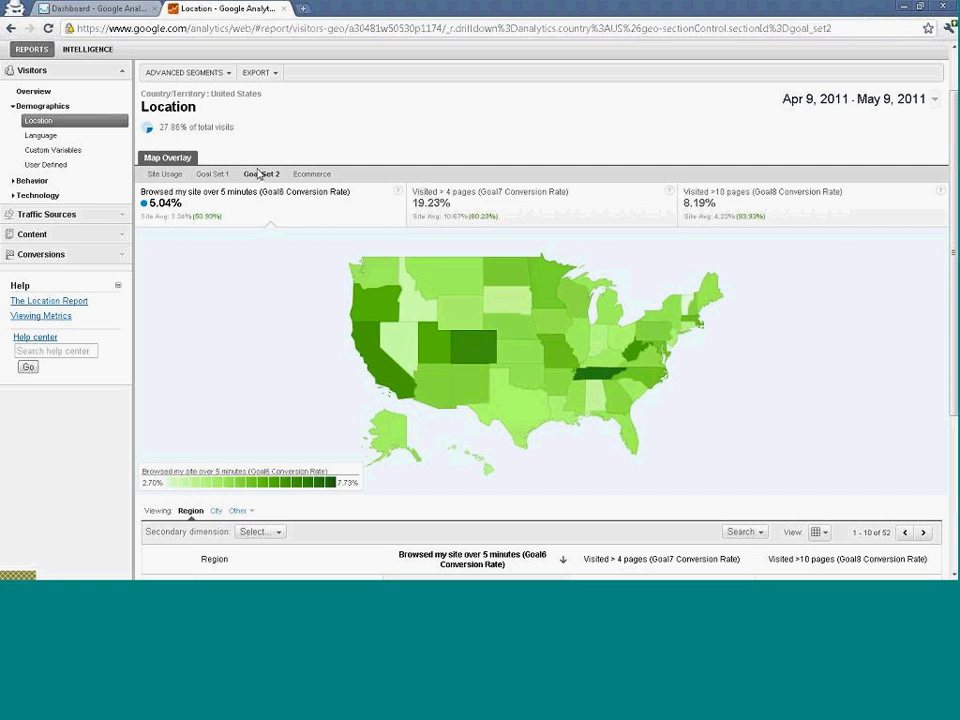
{"action": "left_click", "coordinate": [314, 177]}
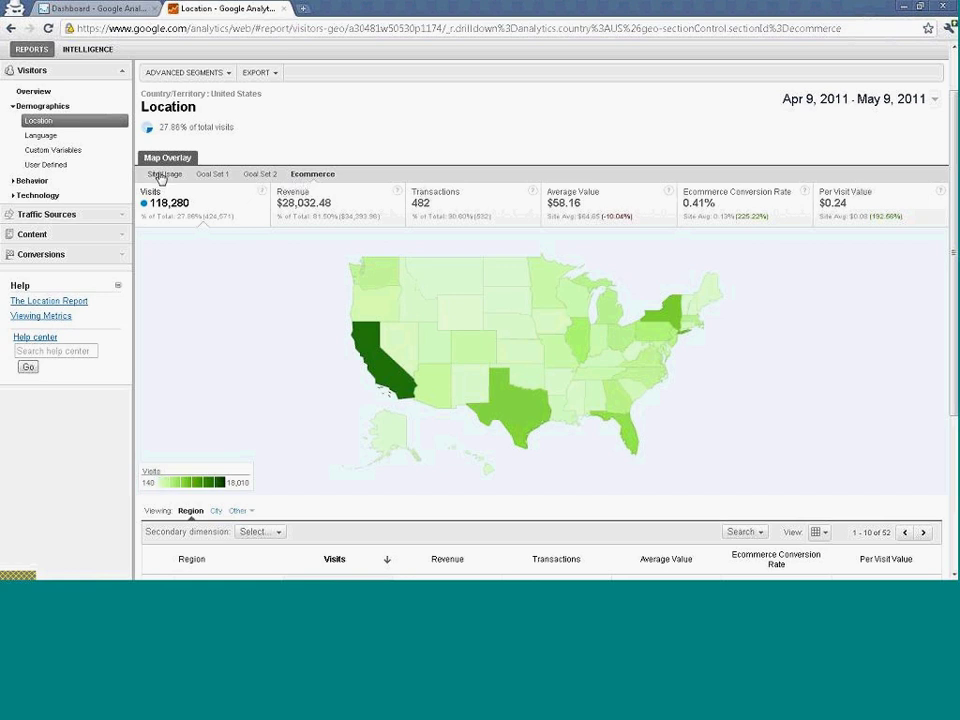
Compare the Ecommerce map by Revenue, Visits and Ecommerce Conversion Rate, and return to the Site Usage metrics
{"action": "left_click", "coordinate": [311, 205]}
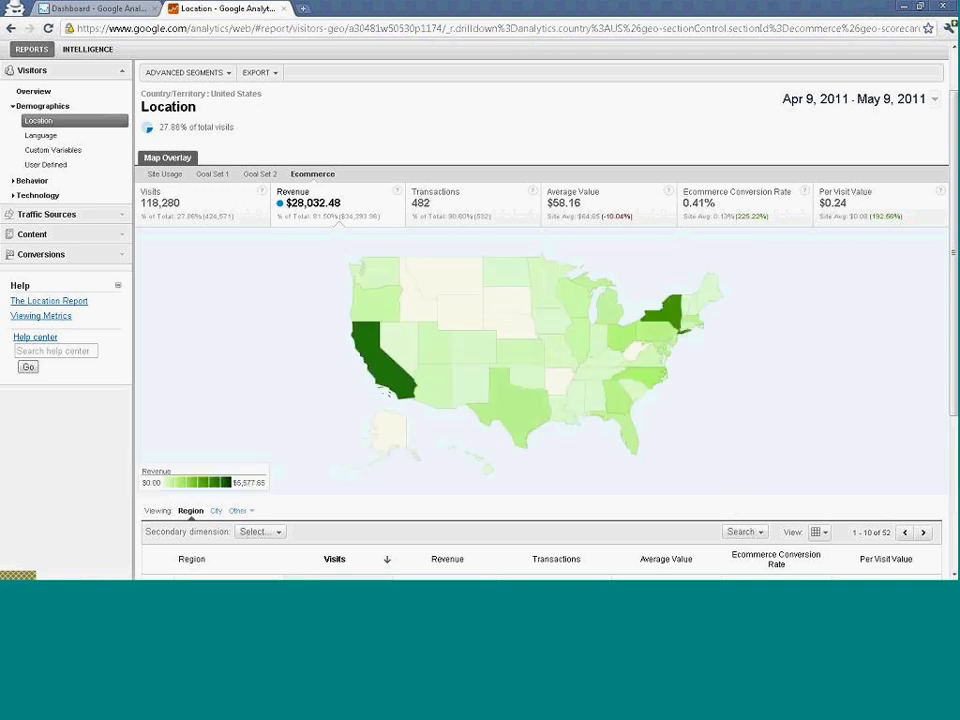
{"action": "left_click", "coordinate": [215, 203]}
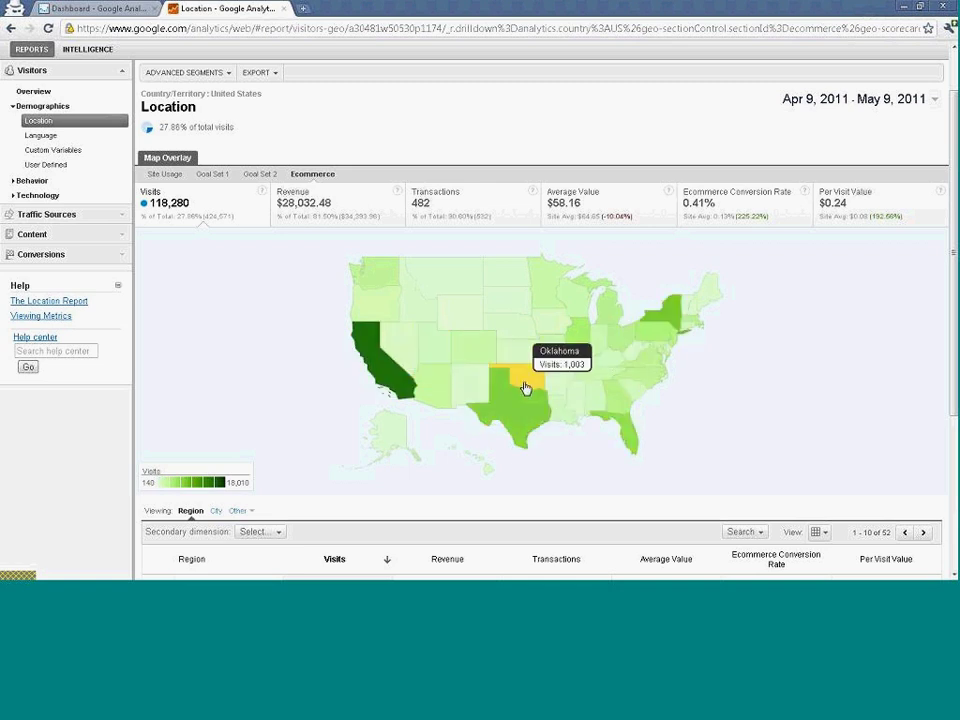
{"action": "left_click", "coordinate": [318, 205]}
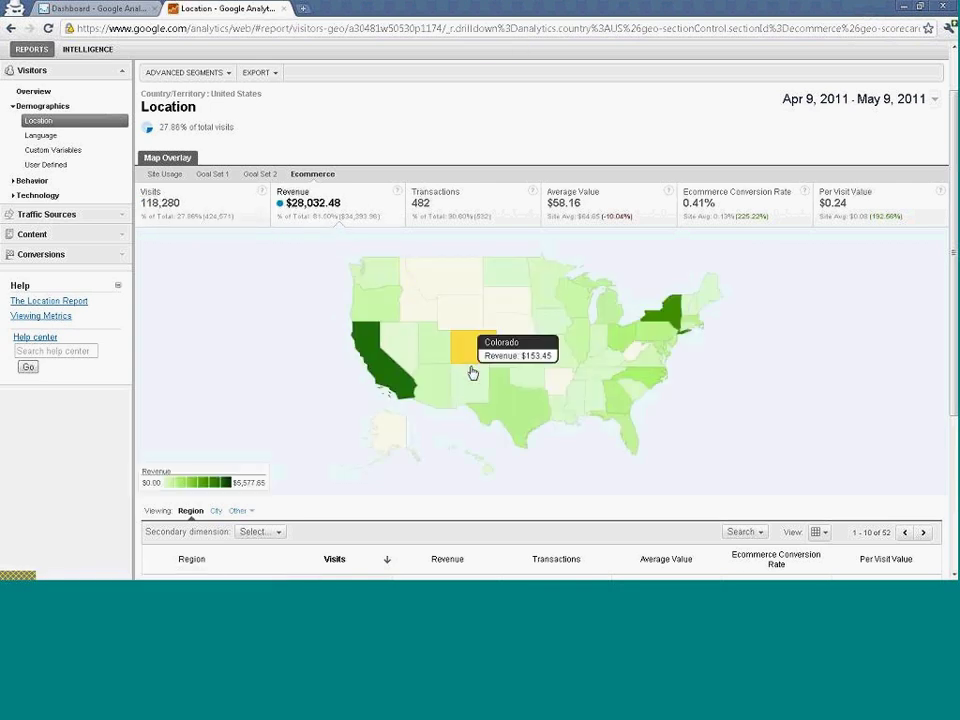
{"action": "left_click", "coordinate": [706, 204]}
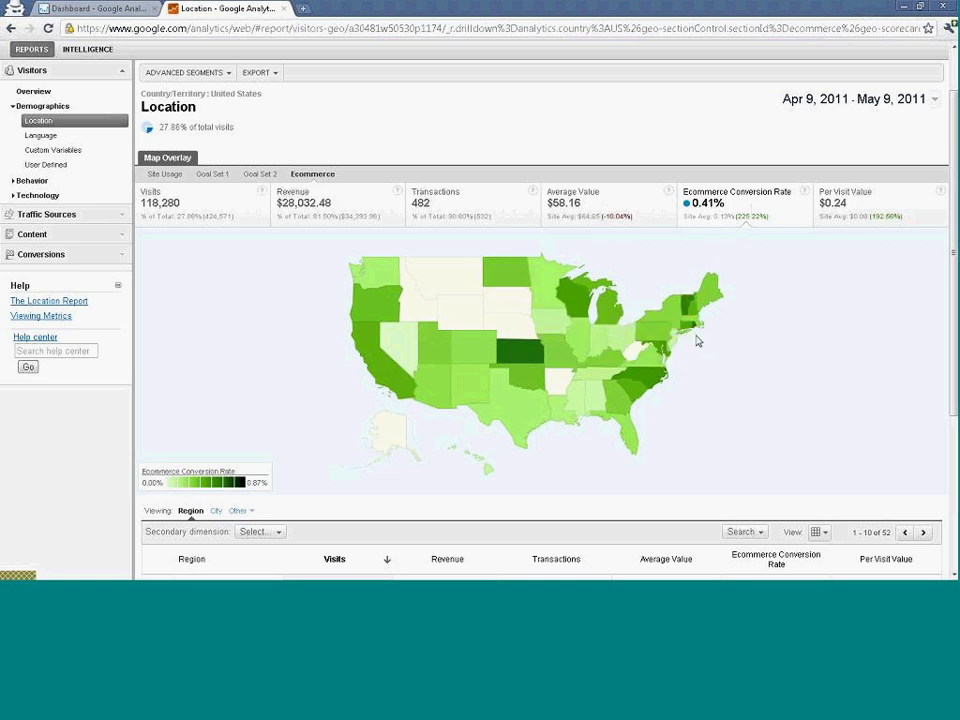
{"action": "left_click", "coordinate": [187, 194]}
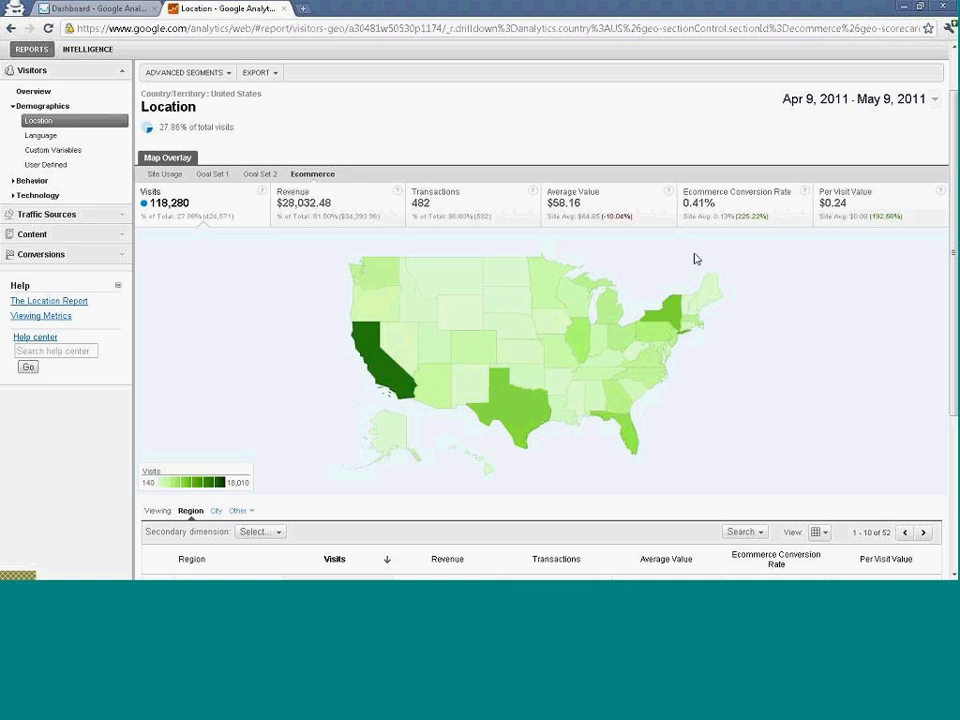
{"action": "left_click", "coordinate": [740, 214]}
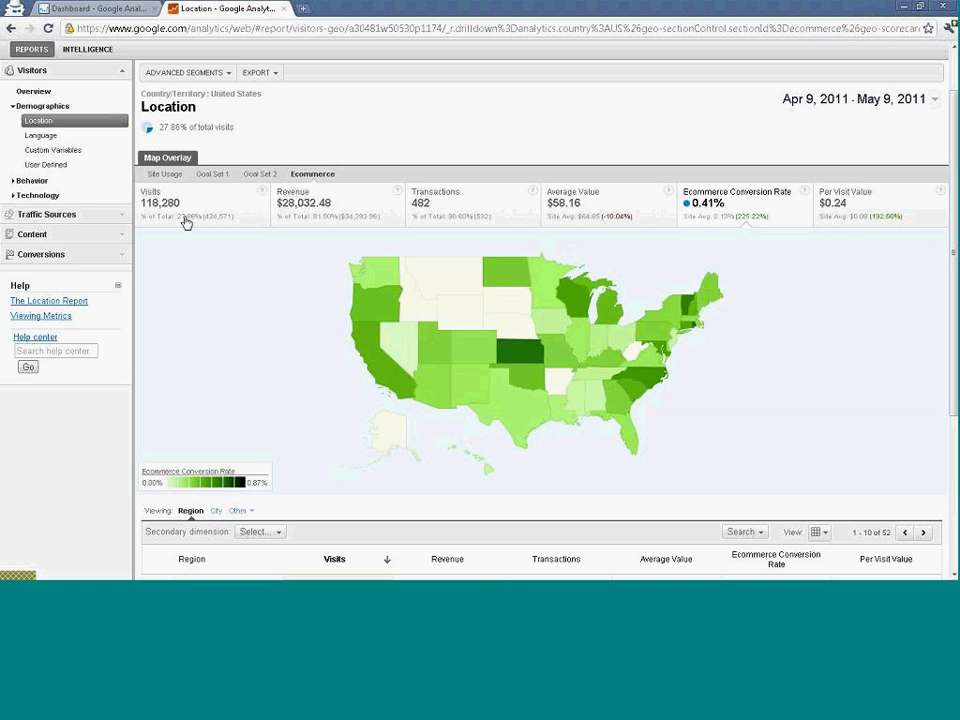
{"action": "left_click", "coordinate": [166, 176]}
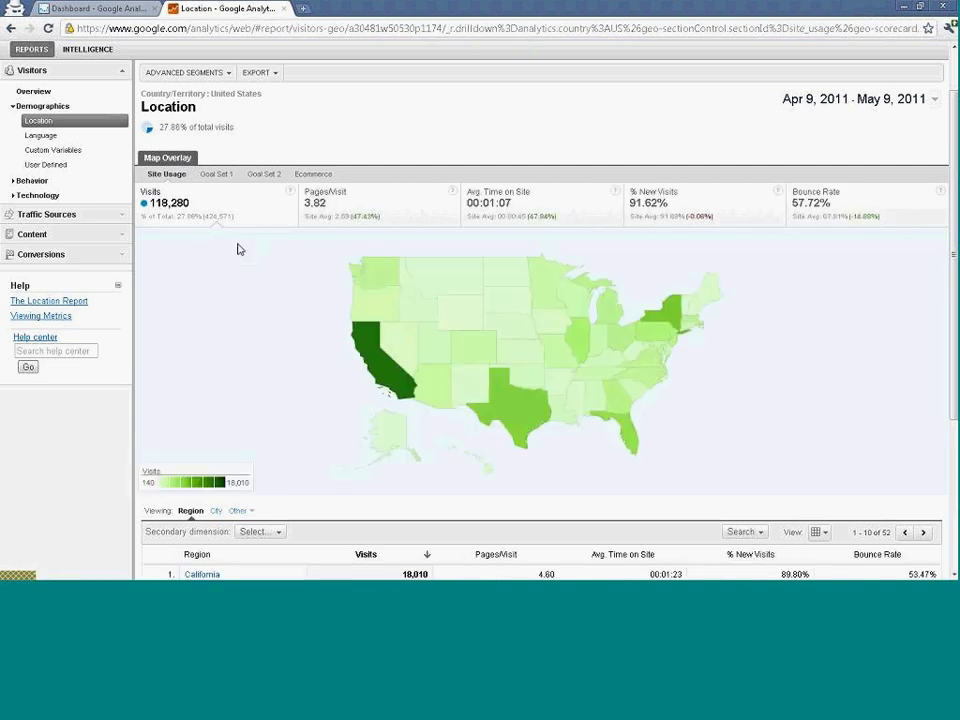
Return the Location report to the worldwide level and review the country table and scorecard metrics
{"action": "scroll", "coordinate": [372, 314], "scroll_direction": "down", "scroll_amount": 5}
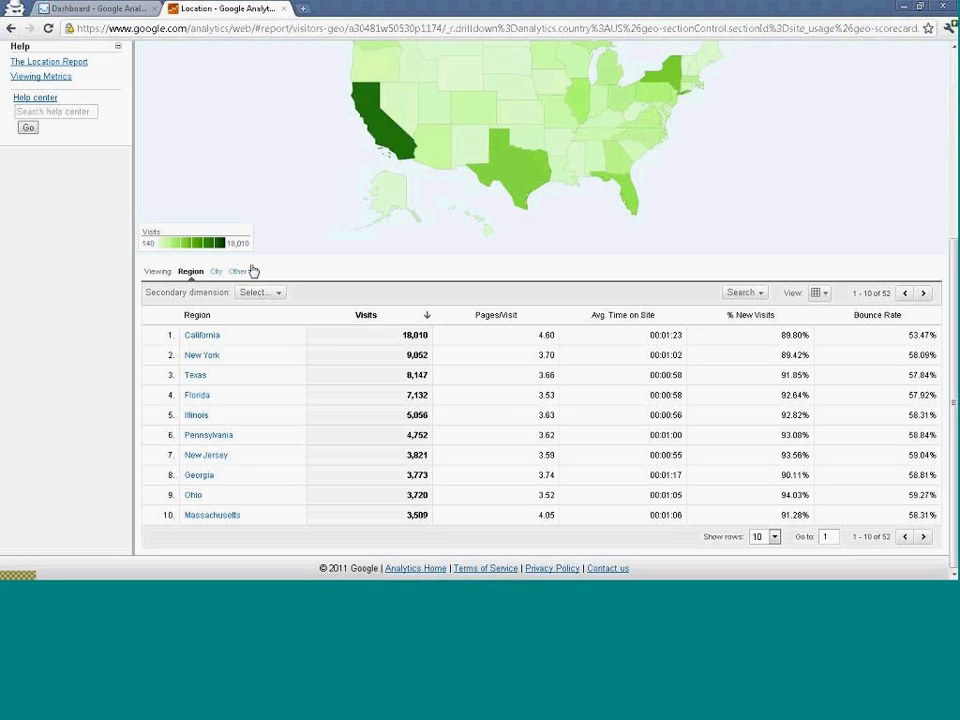
{"action": "scroll", "coordinate": [615, 317], "scroll_direction": "up", "scroll_amount": 5}
{"action": "scroll", "coordinate": [930, 150], "scroll_direction": "up", "scroll_amount": 1}
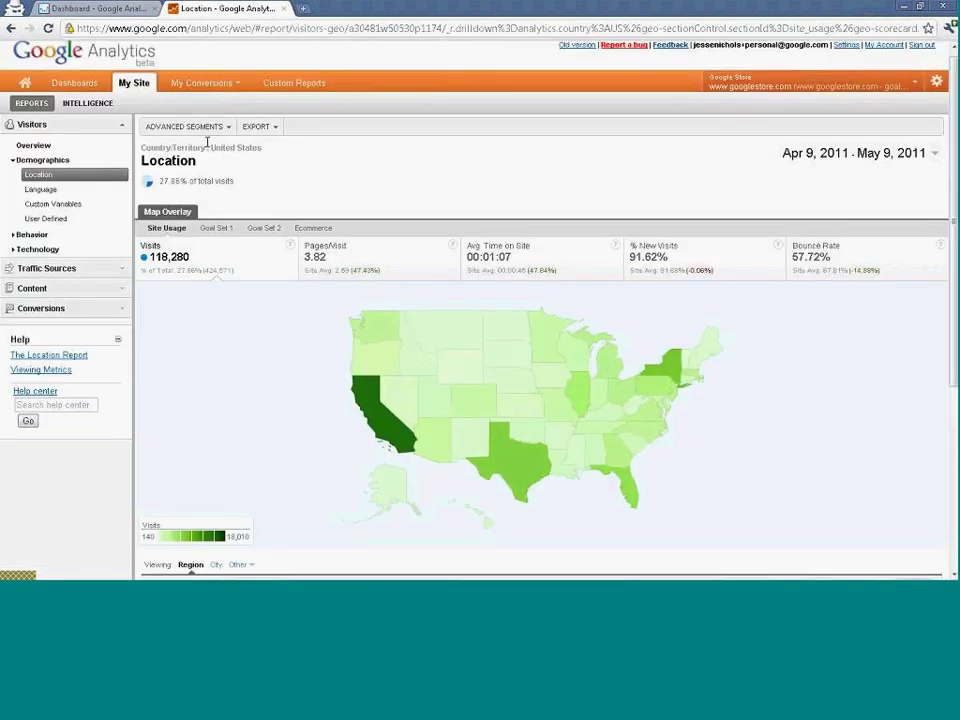
{"action": "left_click", "coordinate": [38, 176]}
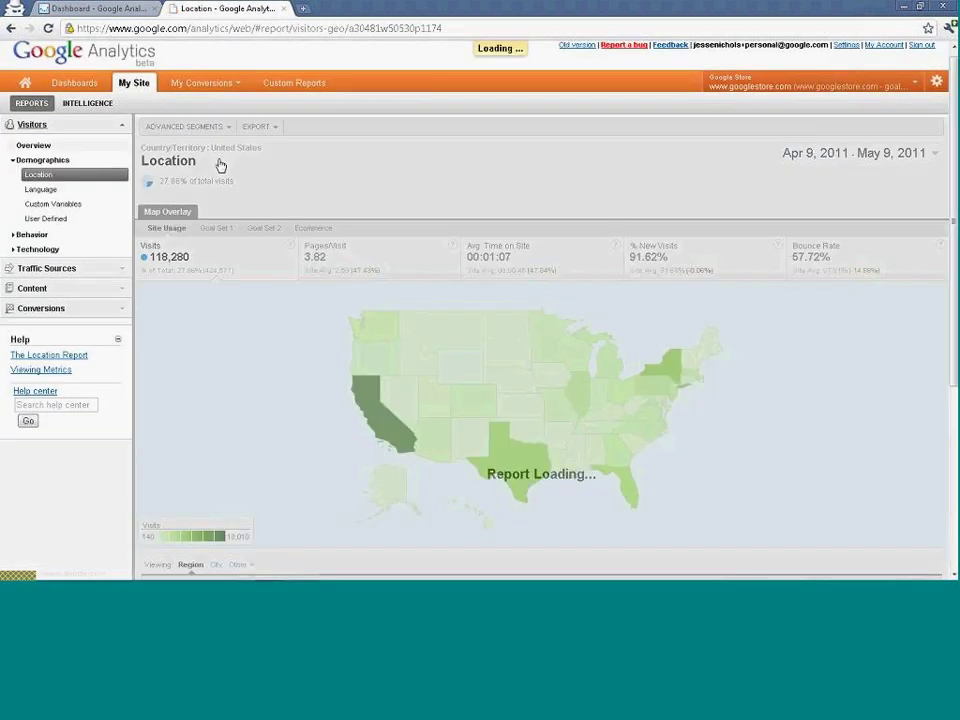
{"action": "scroll", "coordinate": [540, 360], "scroll_direction": "down", "scroll_amount": 3}
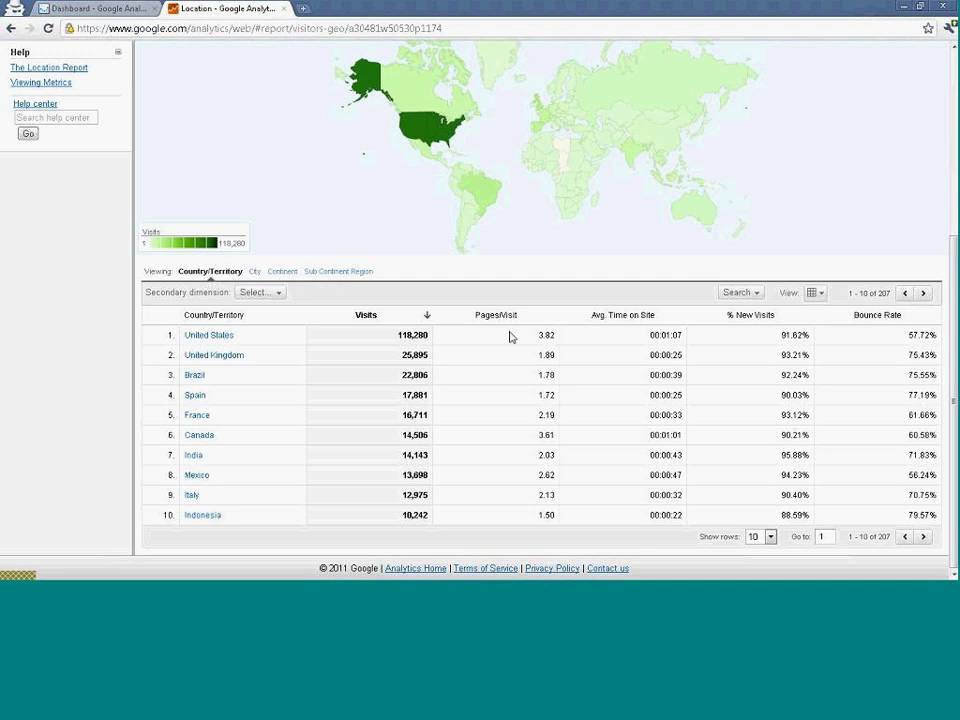
{"action": "scroll", "coordinate": [617, 131], "scroll_direction": "up", "scroll_amount": 3}
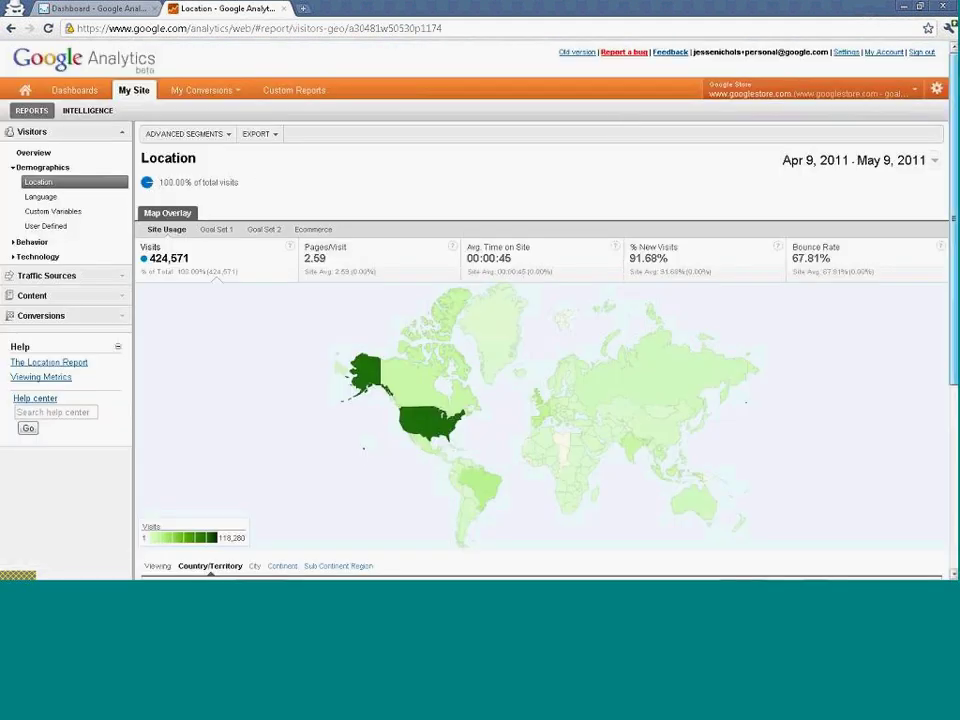
{"action": "scroll", "coordinate": [953, 300], "scroll_direction": "down", "scroll_amount": 3}
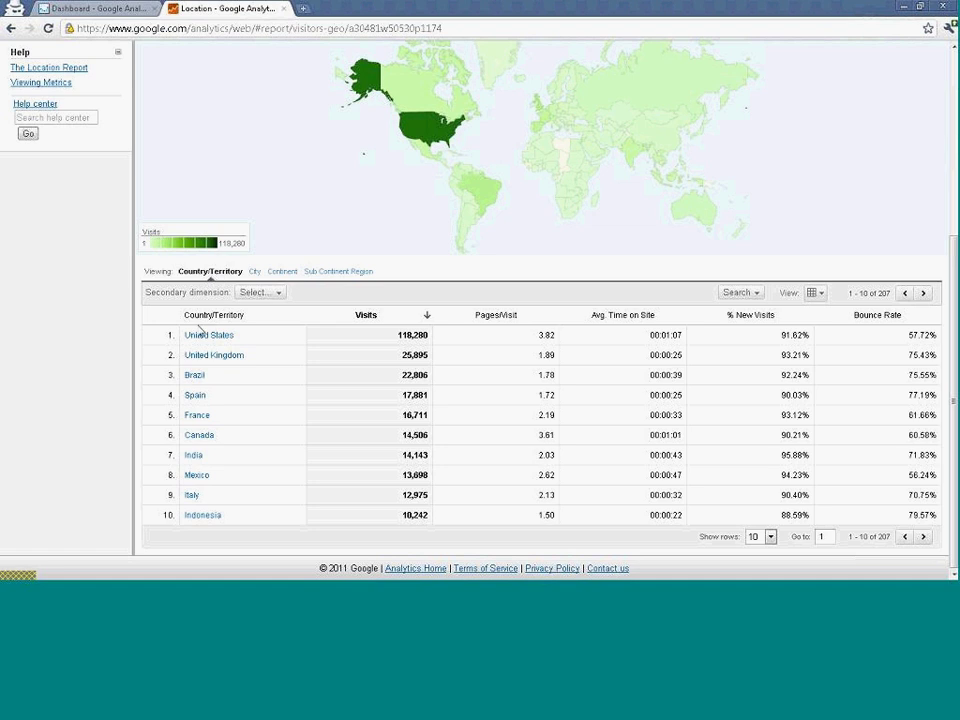
View the worldwide Location report by City and by Continent, and return it to Country/Territory
{"action": "left_click", "coordinate": [254, 272]}
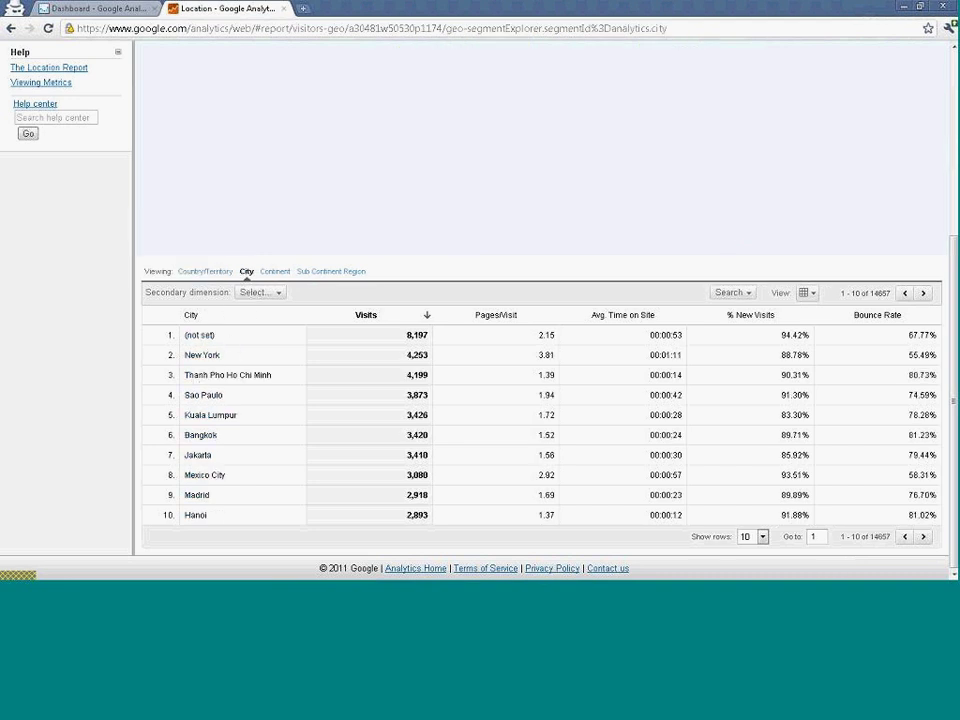
{"action": "left_click", "coordinate": [278, 271]}
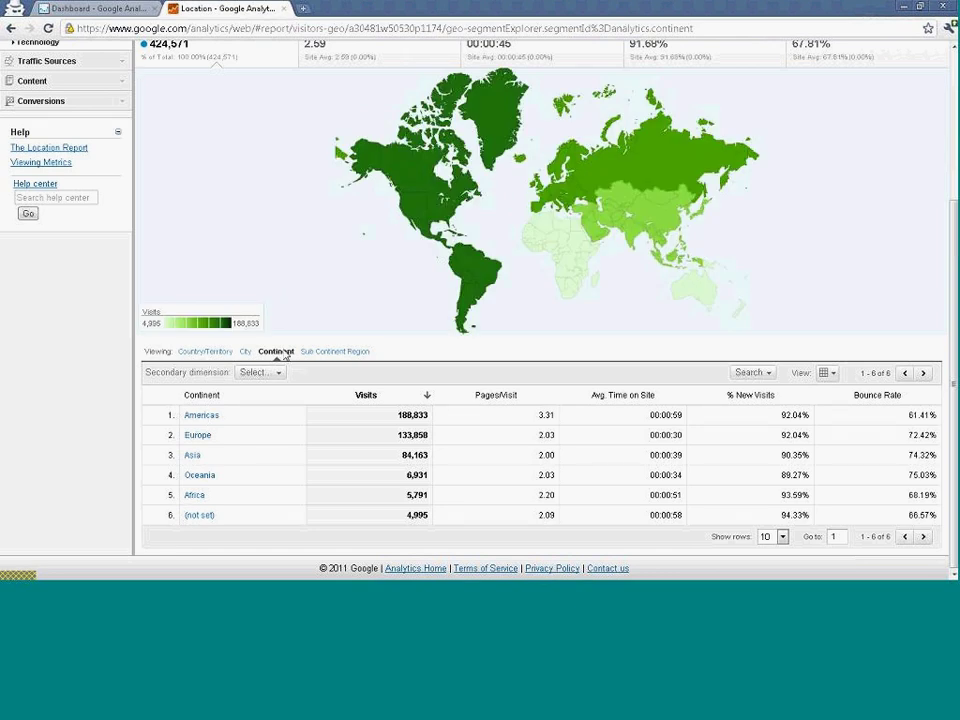
{"action": "left_click", "coordinate": [197, 354]}
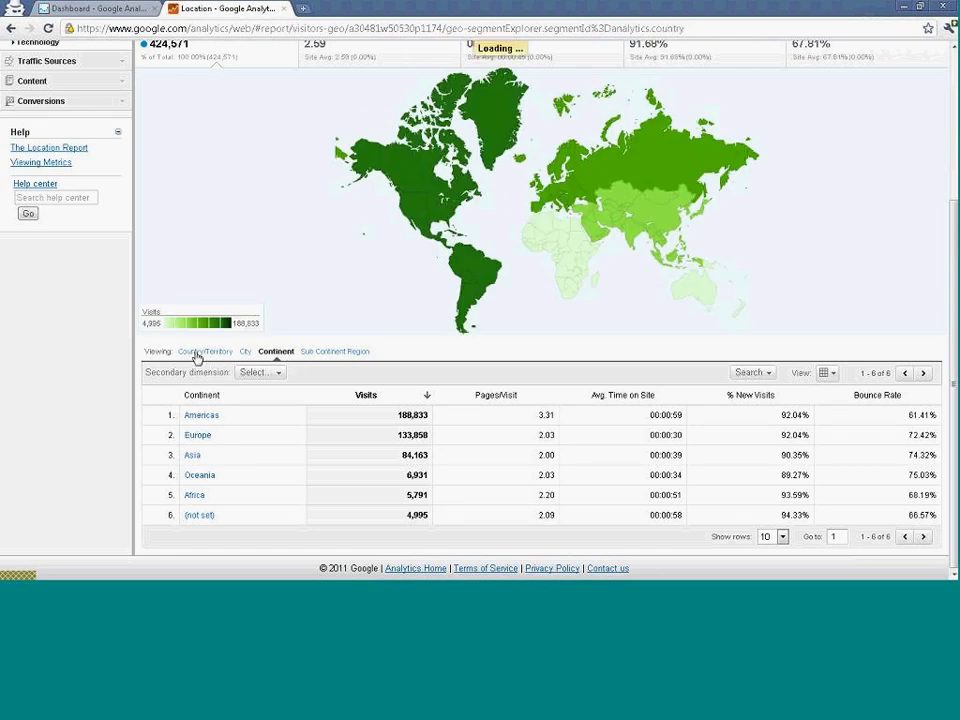
Drill down from the country table into the United States and California, and return to the United States level
{"action": "mouse_move", "coordinate": [432, 220]}
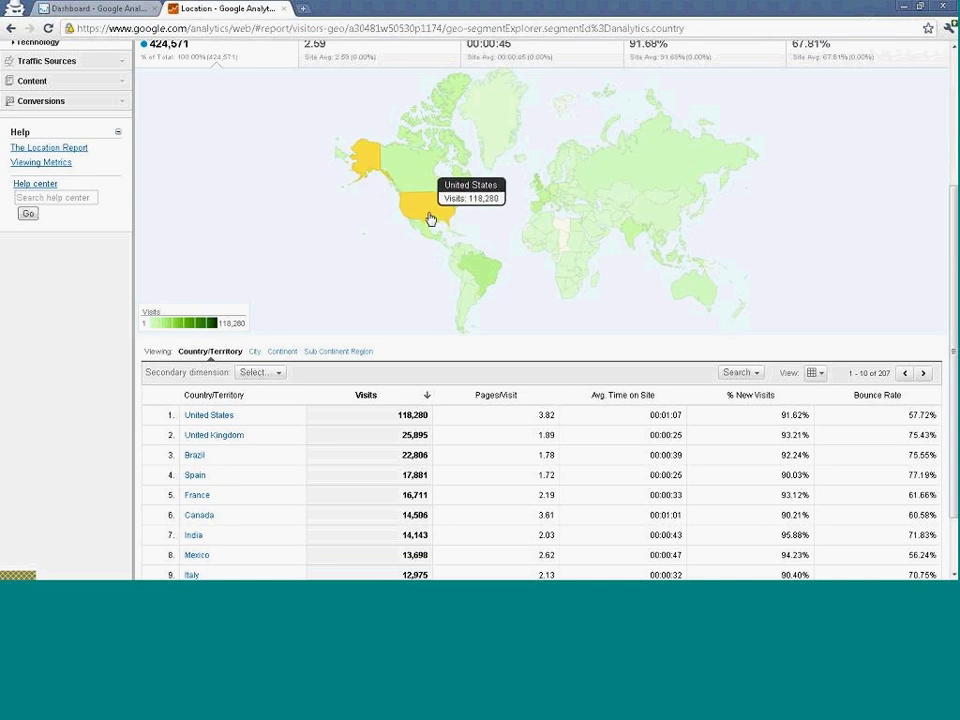
{"action": "left_click", "coordinate": [210, 424]}
{"action": "scroll", "coordinate": [771, 231], "scroll_direction": "down", "scroll_amount": 2}
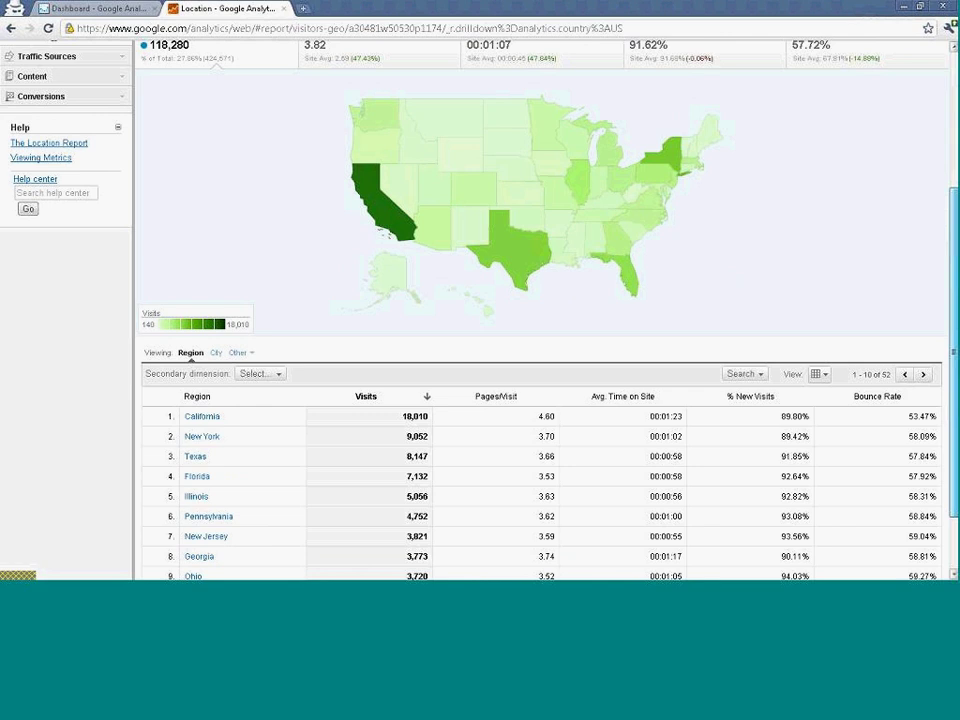
{"action": "scroll", "coordinate": [190, 345], "scroll_direction": "down", "scroll_amount": 1}
{"action": "left_click", "coordinate": [190, 349]}
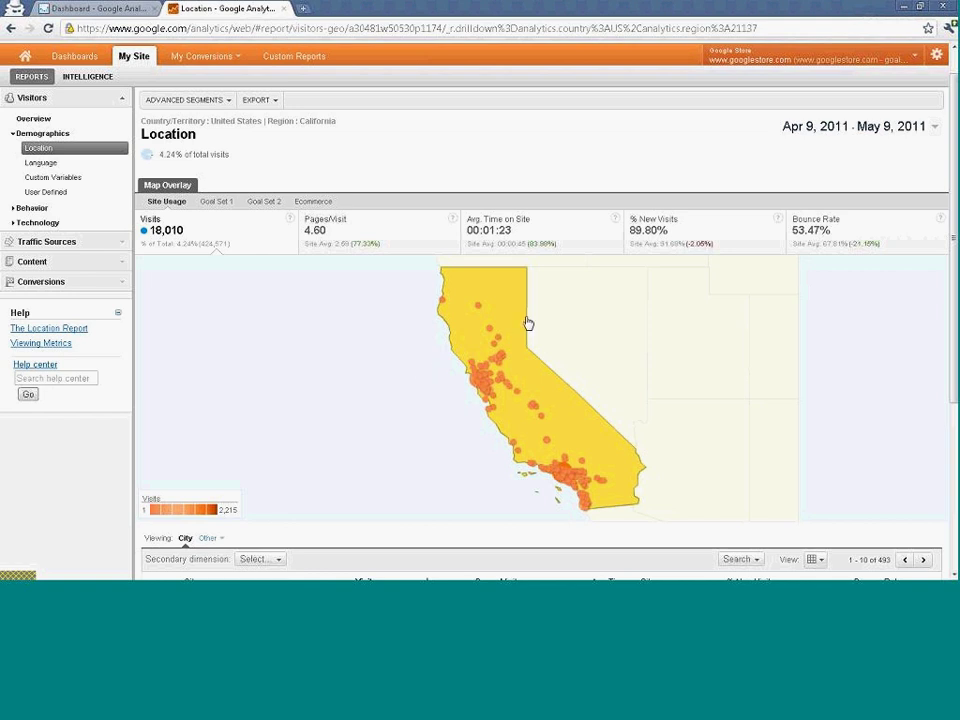
{"action": "scroll", "coordinate": [707, 146], "scroll_direction": "up", "scroll_amount": 1}
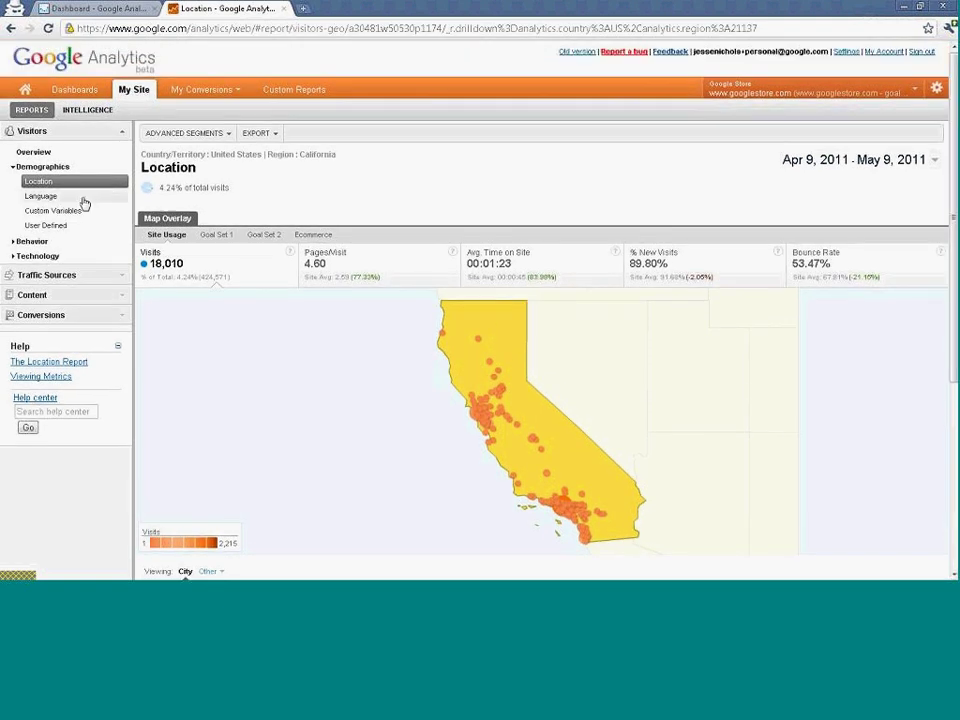
{"action": "left_click", "coordinate": [8, 31]}
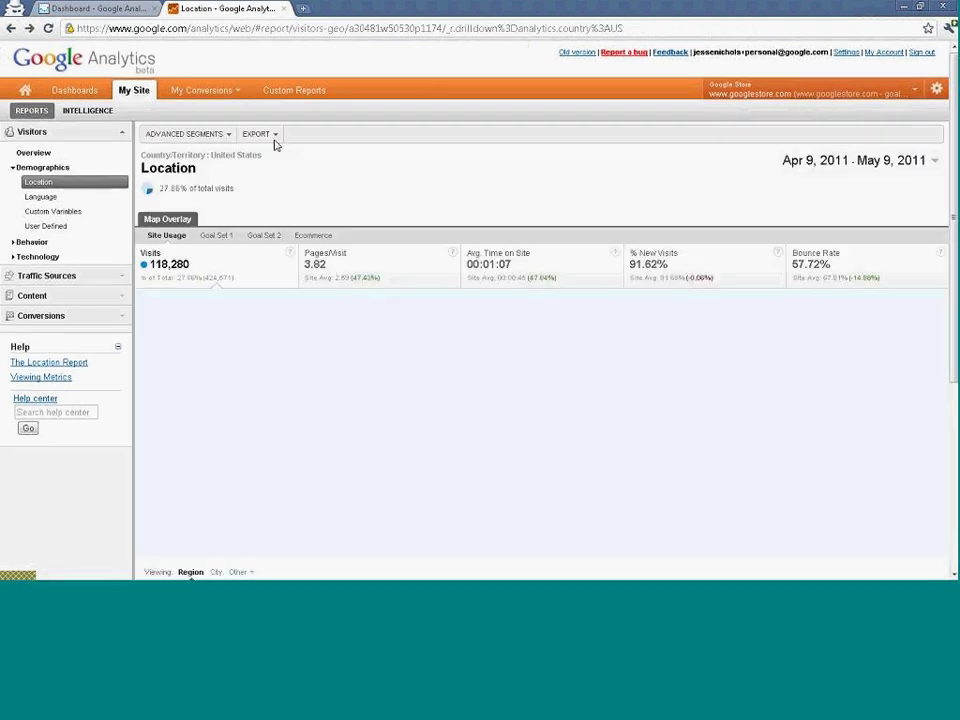
Filter the United States region table to include regions containing "california"
{"action": "scroll", "coordinate": [431, 174], "scroll_direction": "down", "scroll_amount": 3}
{"action": "scroll", "coordinate": [757, 467], "scroll_direction": "down", "scroll_amount": 4}
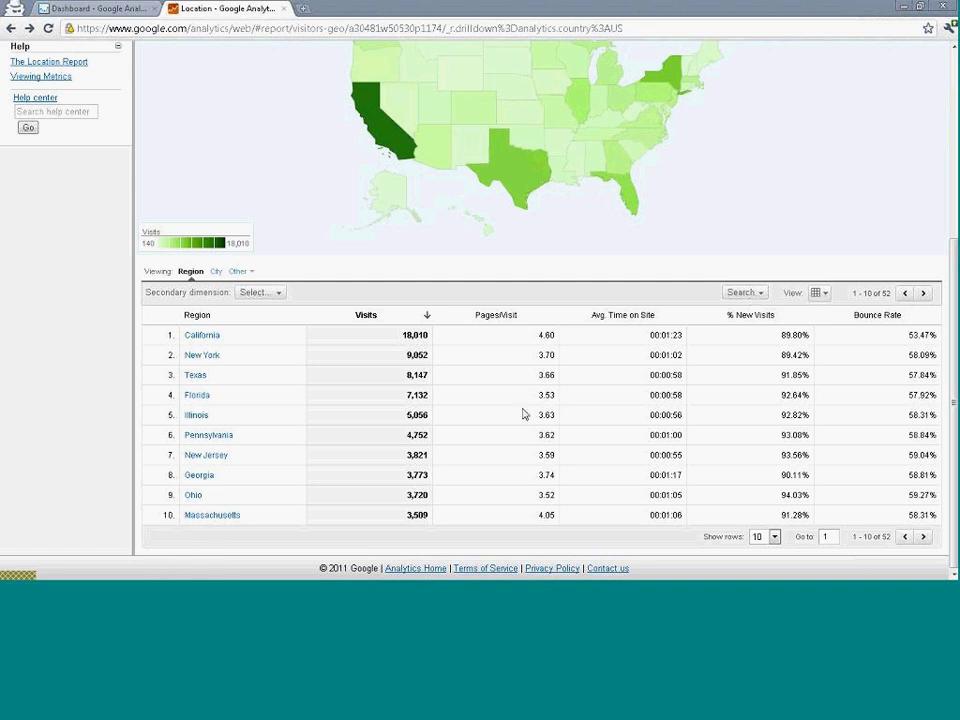
{"action": "left_click", "coordinate": [749, 296]}
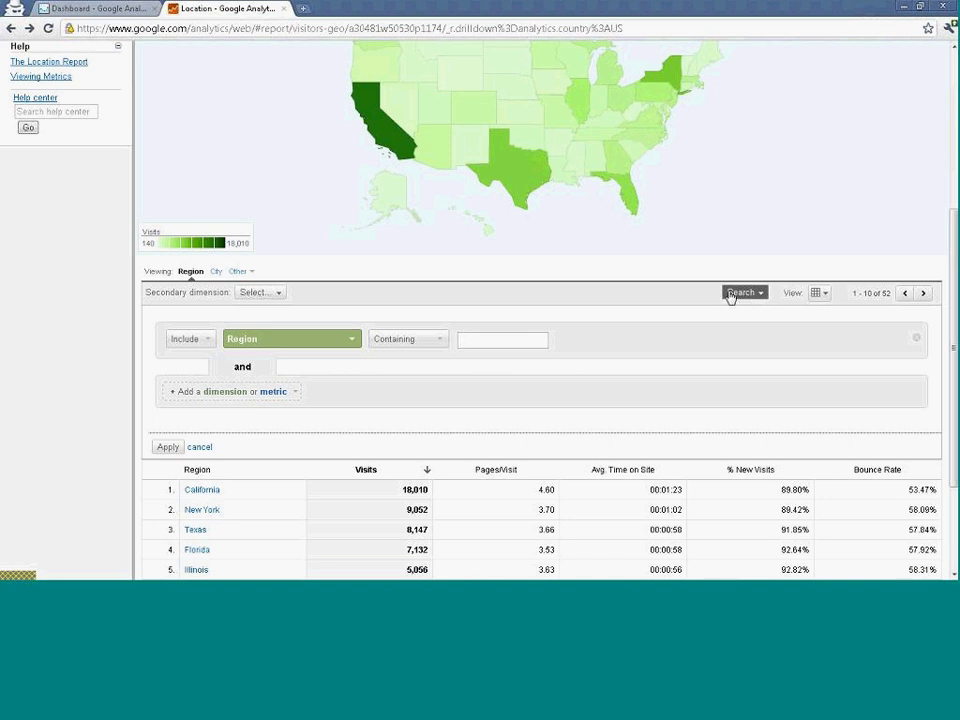
{"action": "type", "text": "california"}
{"action": "left_click", "coordinate": [168, 448]}
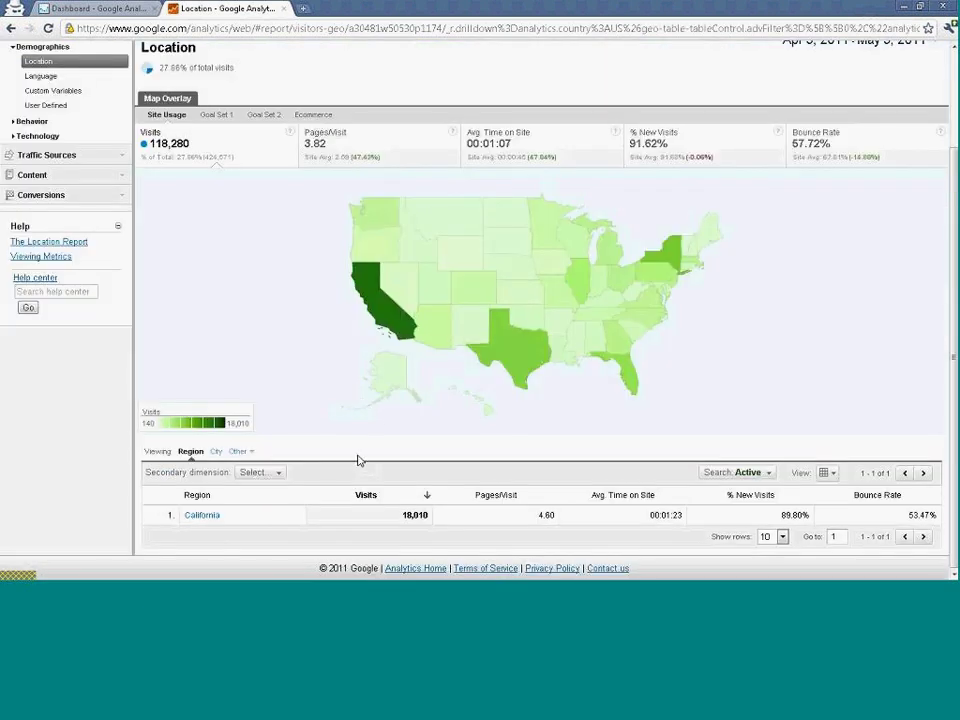
Delete the "california" Region condition from the table search and apply the empty search to list all regions
{"action": "left_click", "coordinate": [767, 474]}
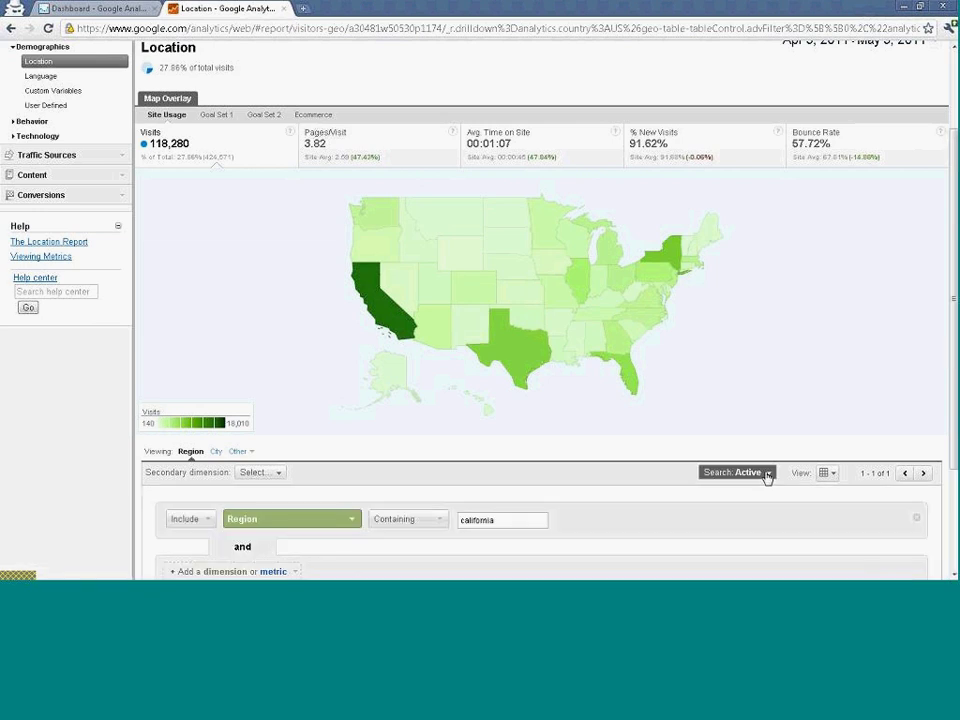
{"action": "scroll", "coordinate": [922, 372], "scroll_direction": "down", "scroll_amount": 3}
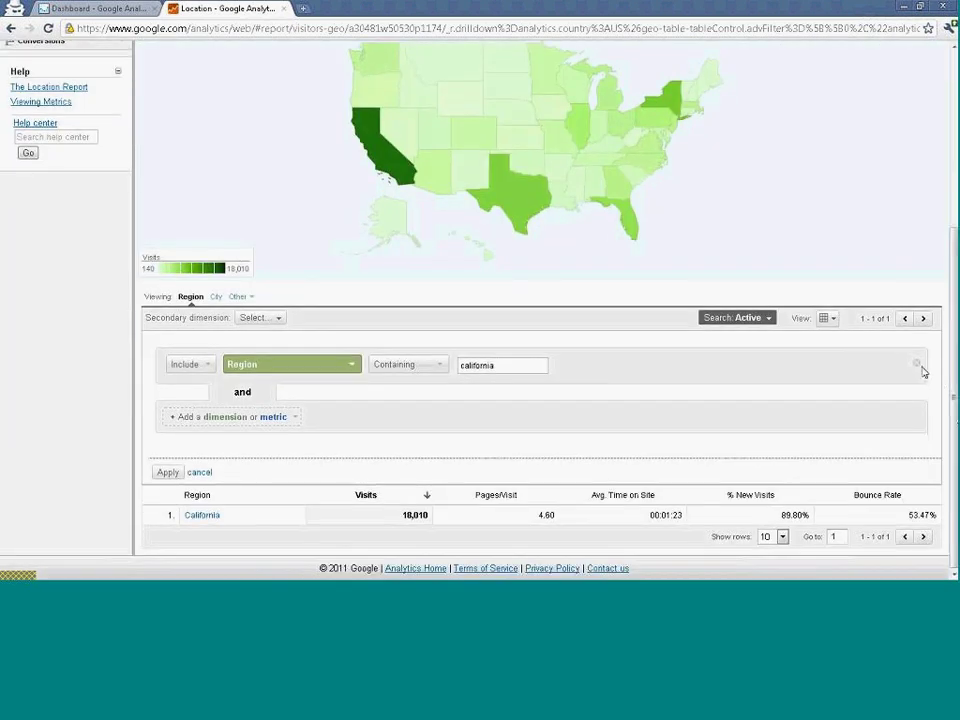
{"action": "left_click", "coordinate": [917, 366]}
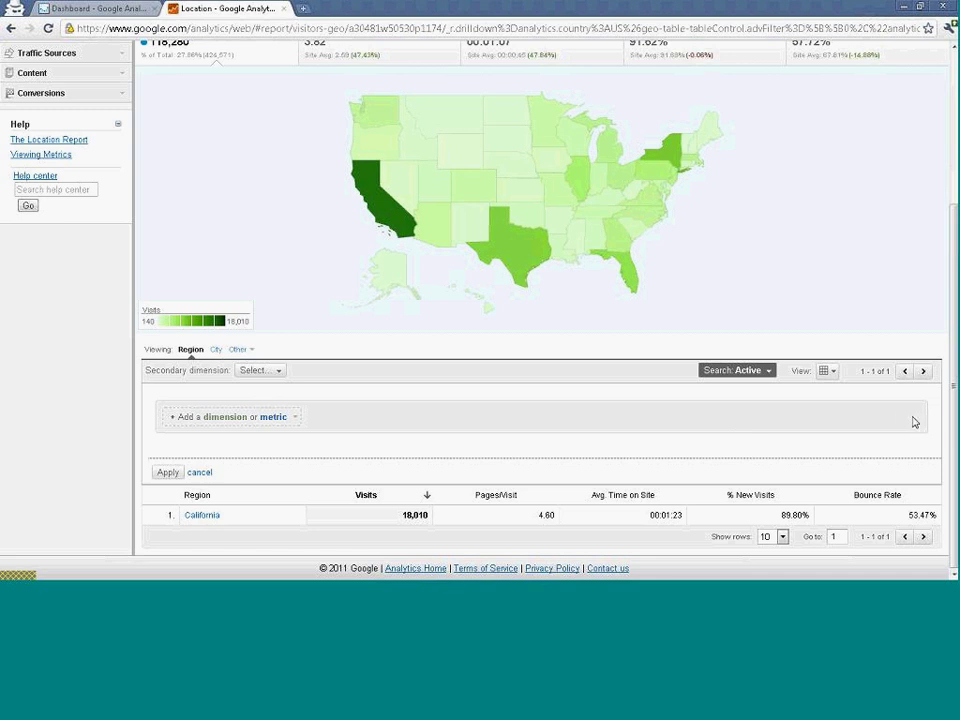
{"action": "left_click", "coordinate": [768, 372]}
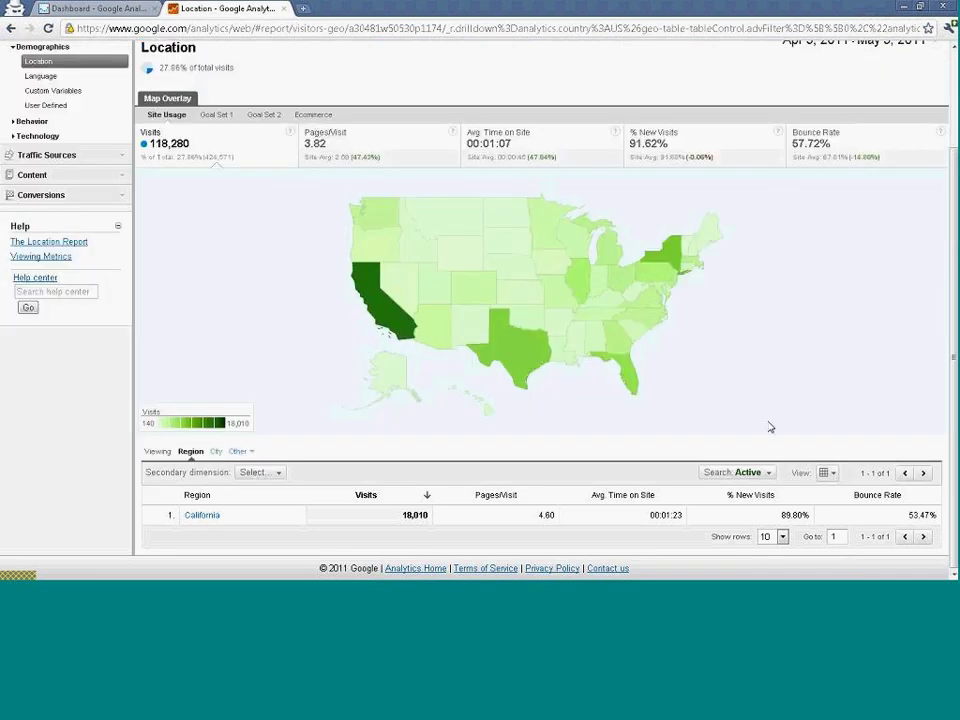
{"action": "left_click", "coordinate": [768, 472]}
{"action": "scroll", "coordinate": [921, 364], "scroll_direction": "down", "scroll_amount": 2}
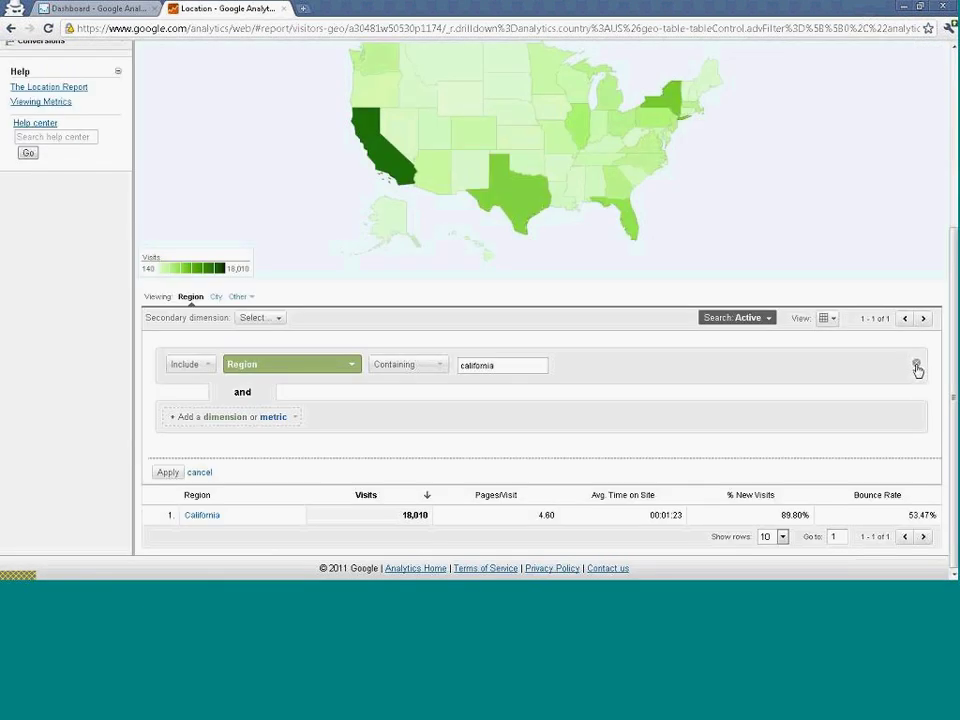
{"action": "left_click", "coordinate": [917, 369]}
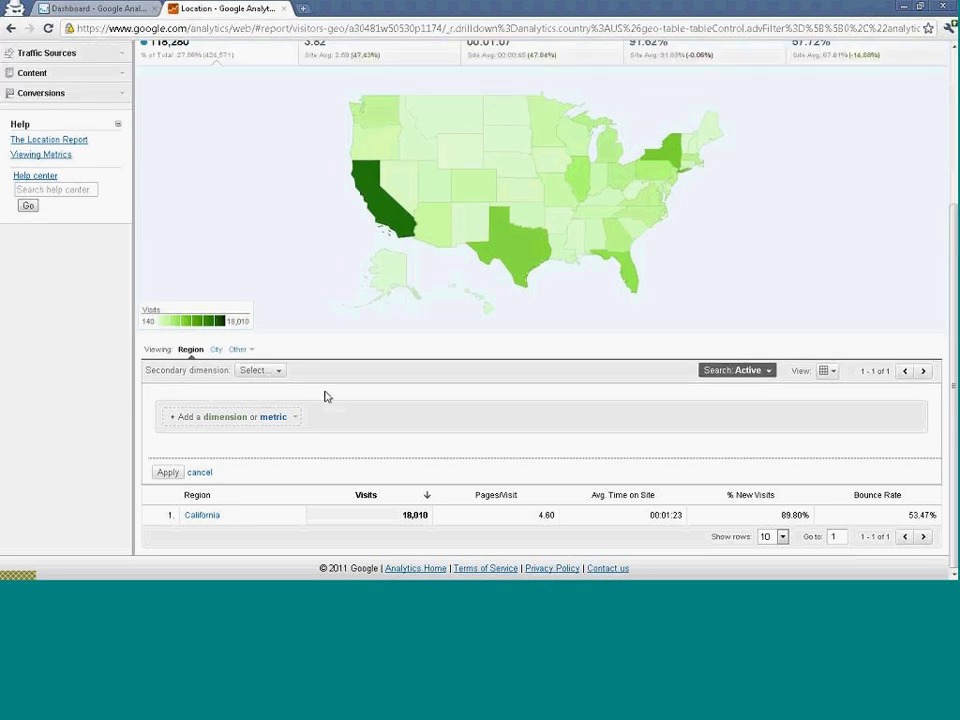
{"action": "left_click", "coordinate": [167, 472]}
{"action": "scroll", "coordinate": [421, 354], "scroll_direction": "down", "scroll_amount": 3}
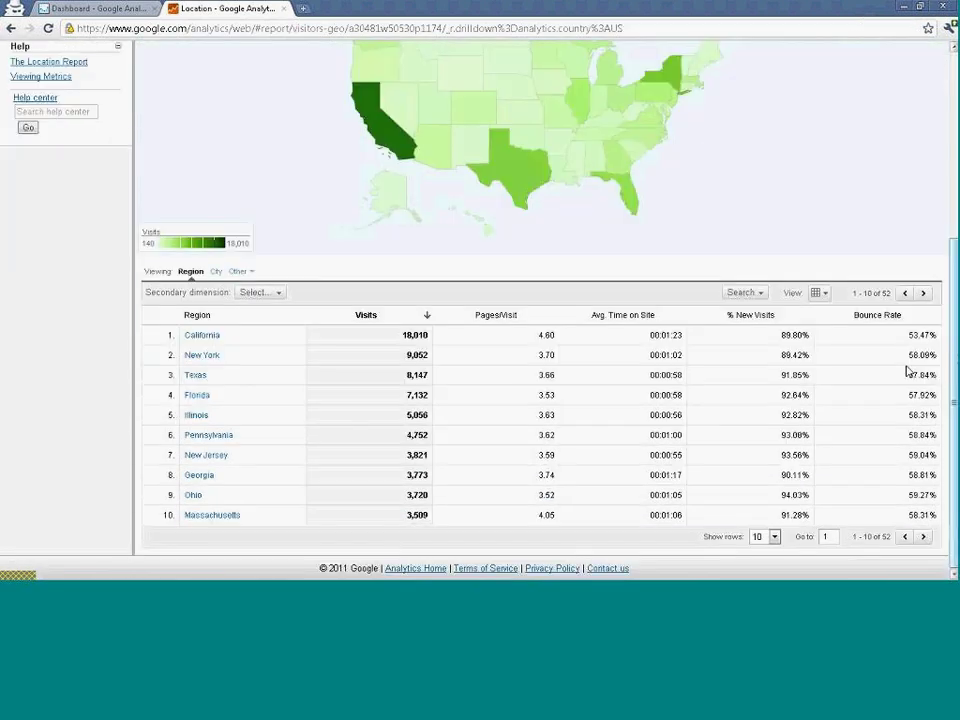
Search the region table again for Region containing "california" and apply the filter
{"action": "left_click", "coordinate": [745, 293]}
{"action": "type", "text": "caa"}
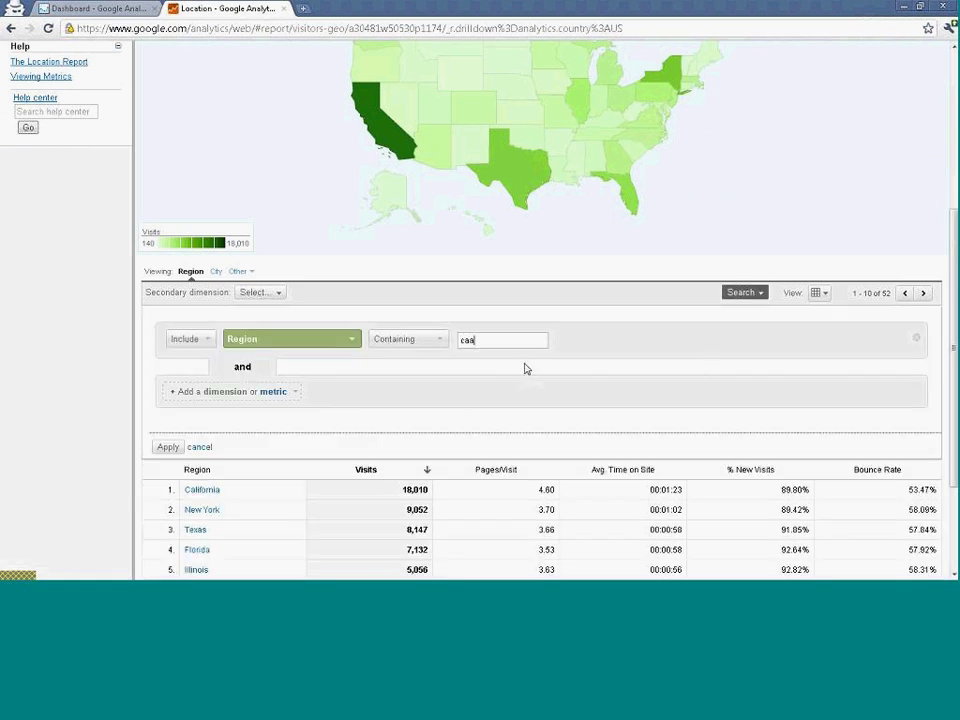
{"action": "type", "text": "ifornia"}
{"action": "left_click", "coordinate": [168, 447]}
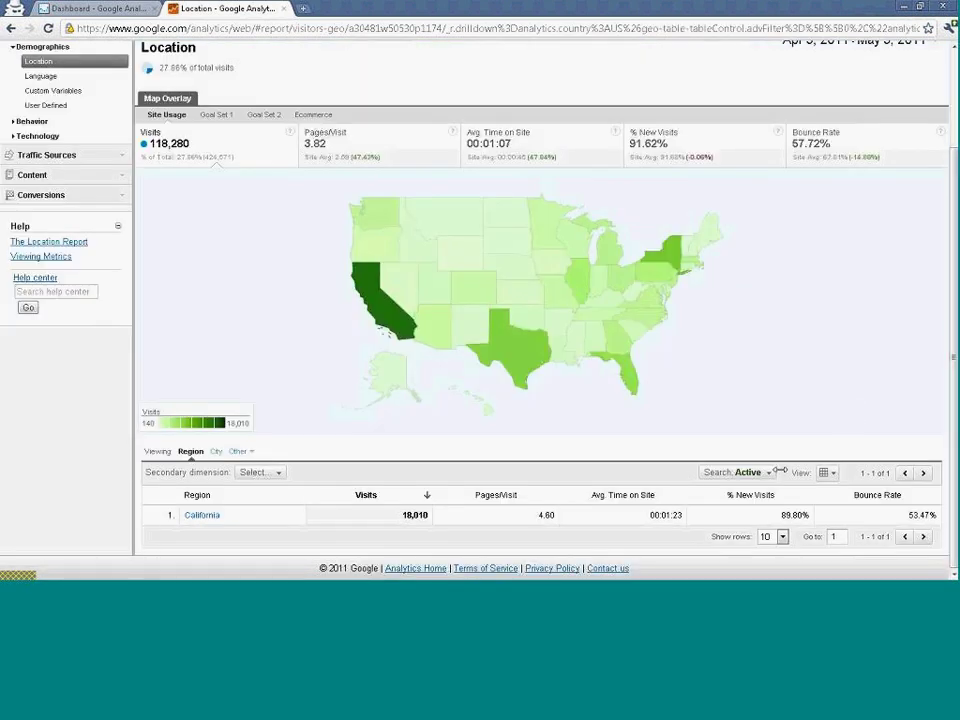
Clear the Region condition from the active search and apply the change to the region table
{"action": "left_click", "coordinate": [775, 472]}
{"action": "scroll", "coordinate": [938, 338], "scroll_direction": "down", "scroll_amount": 3}
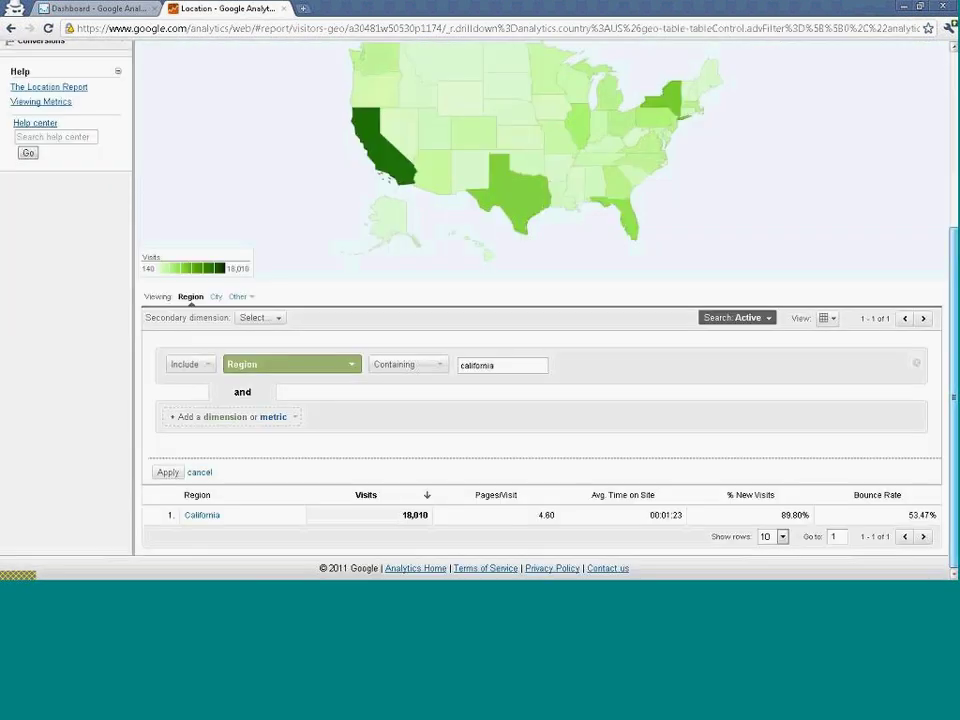
{"action": "left_click", "coordinate": [916, 367]}
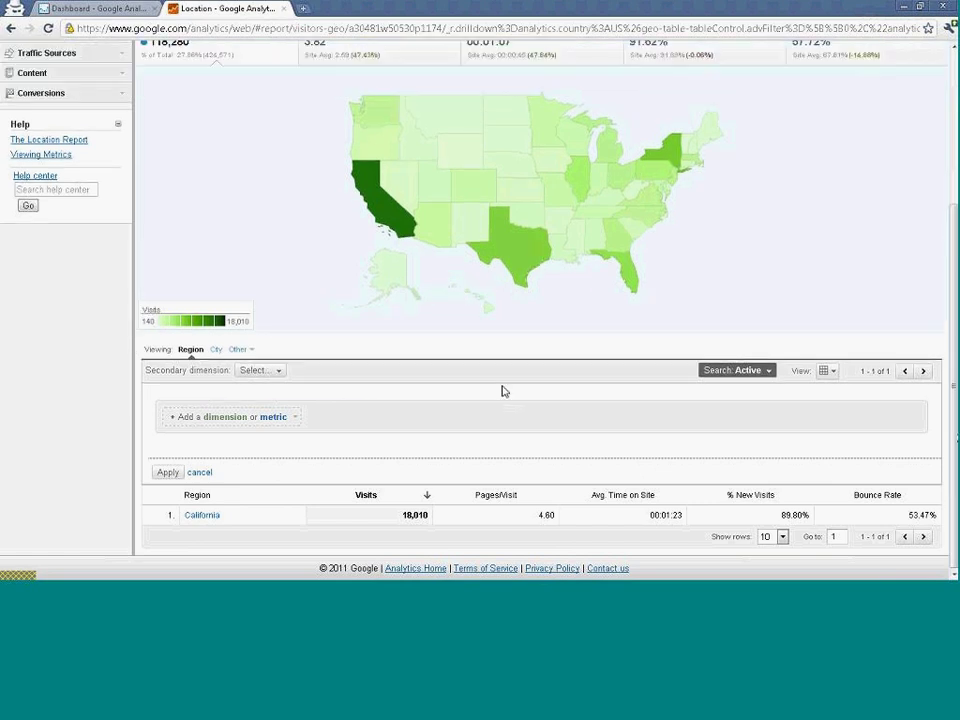
{"action": "left_click", "coordinate": [168, 473]}
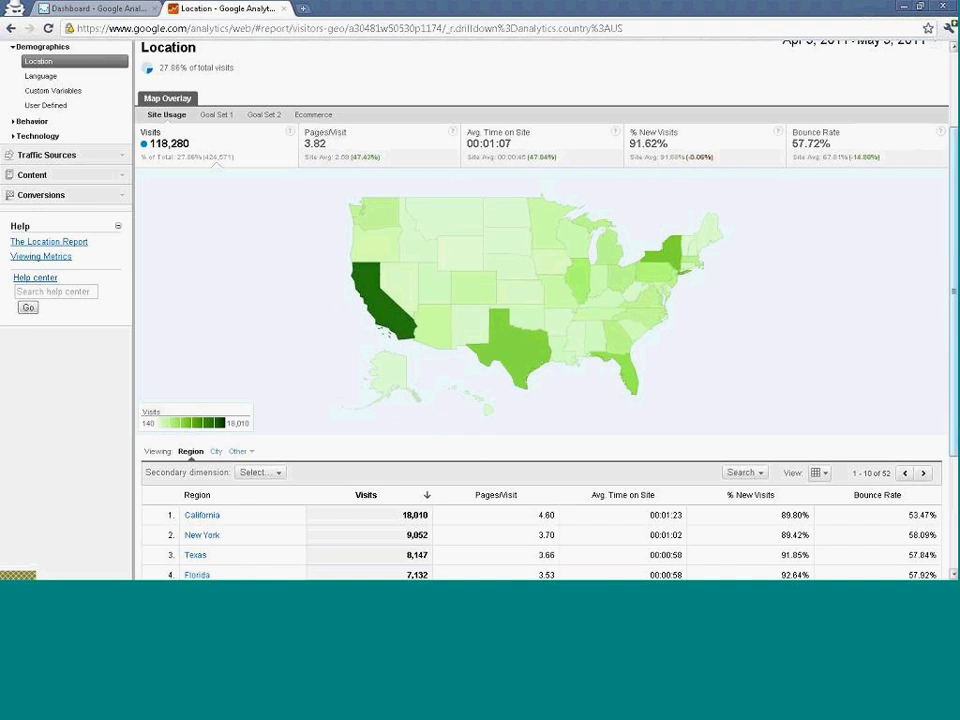
{"action": "scroll", "coordinate": [933, 314], "scroll_direction": "down", "scroll_amount": 3}
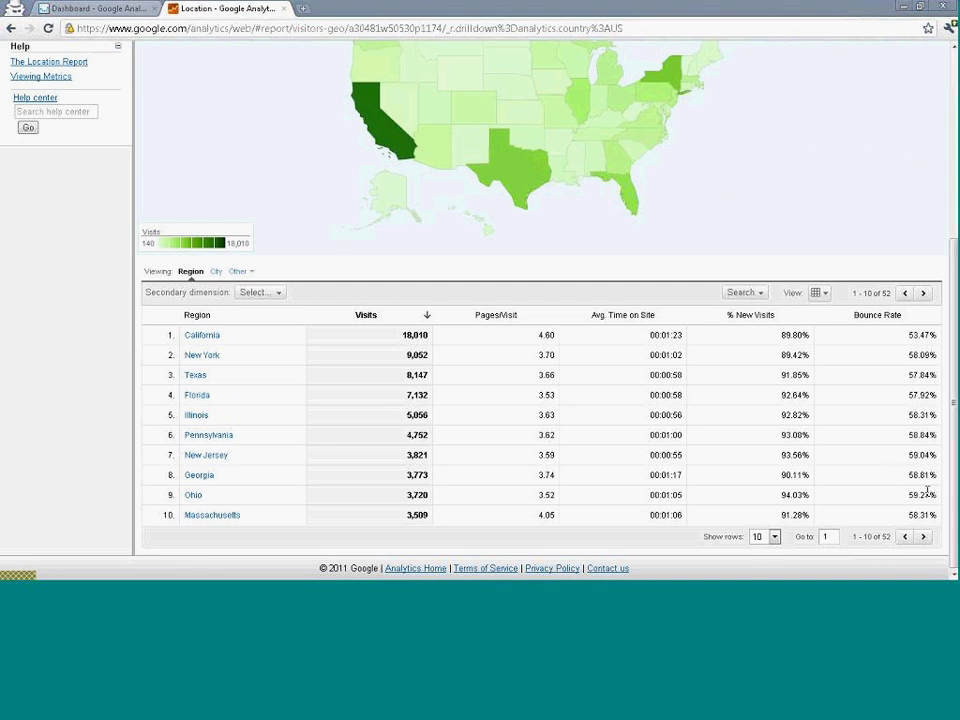
Check the row-count options of the region table, page to the next set of regions and return to the first
{"action": "left_click", "coordinate": [774, 537]}
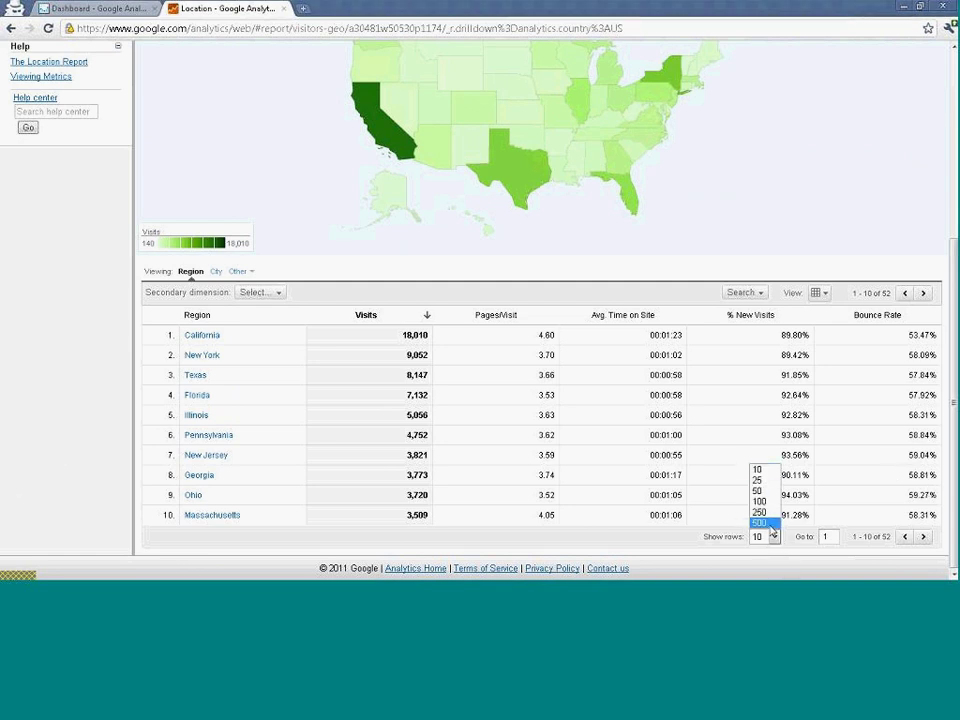
{"action": "left_click", "coordinate": [776, 538]}
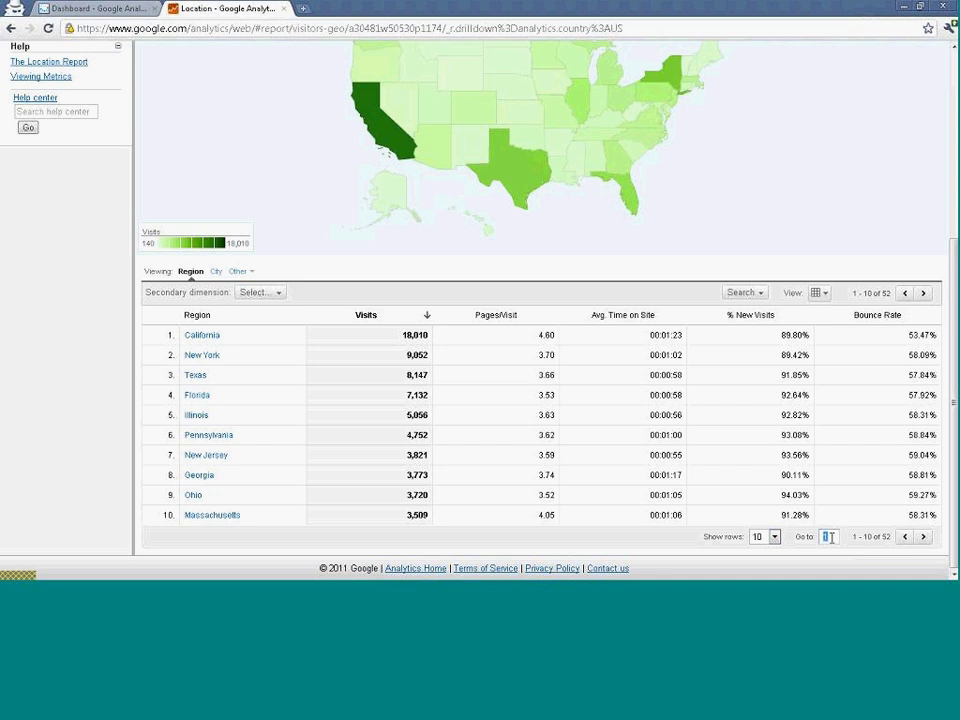
{"action": "left_click", "coordinate": [923, 537]}
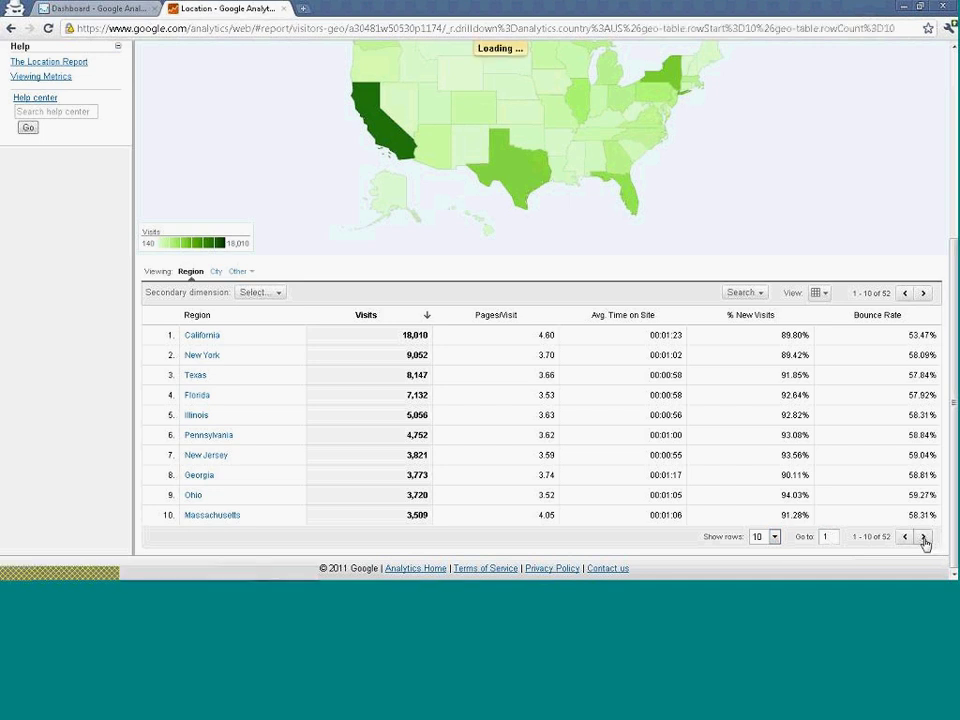
{"action": "left_click", "coordinate": [906, 537]}
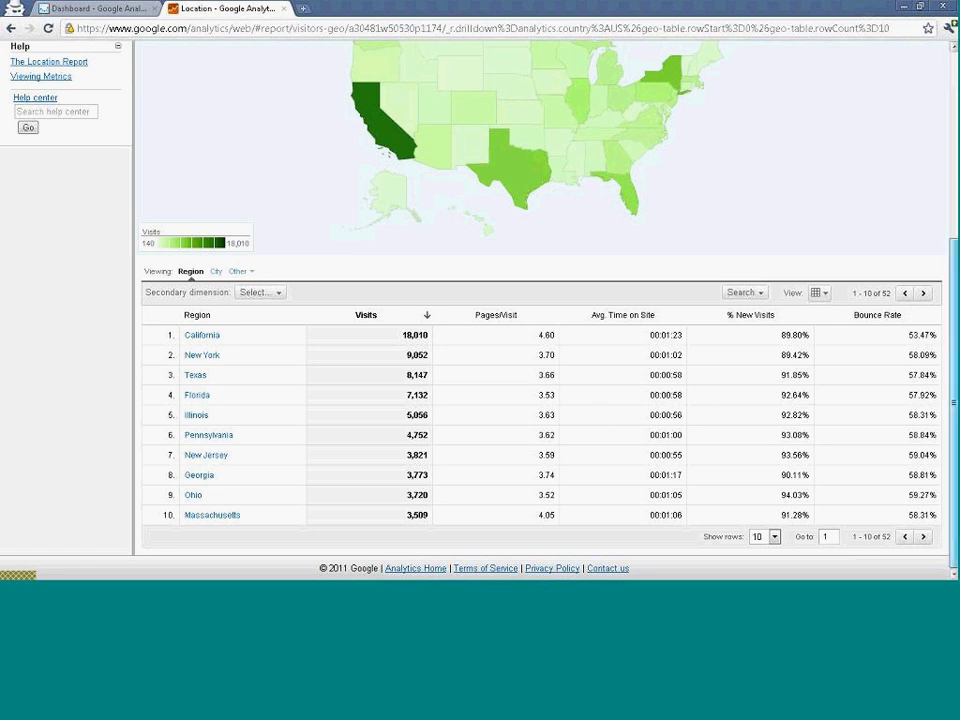
{"action": "scroll", "coordinate": [111, 383], "scroll_direction": "up", "scroll_amount": 3}
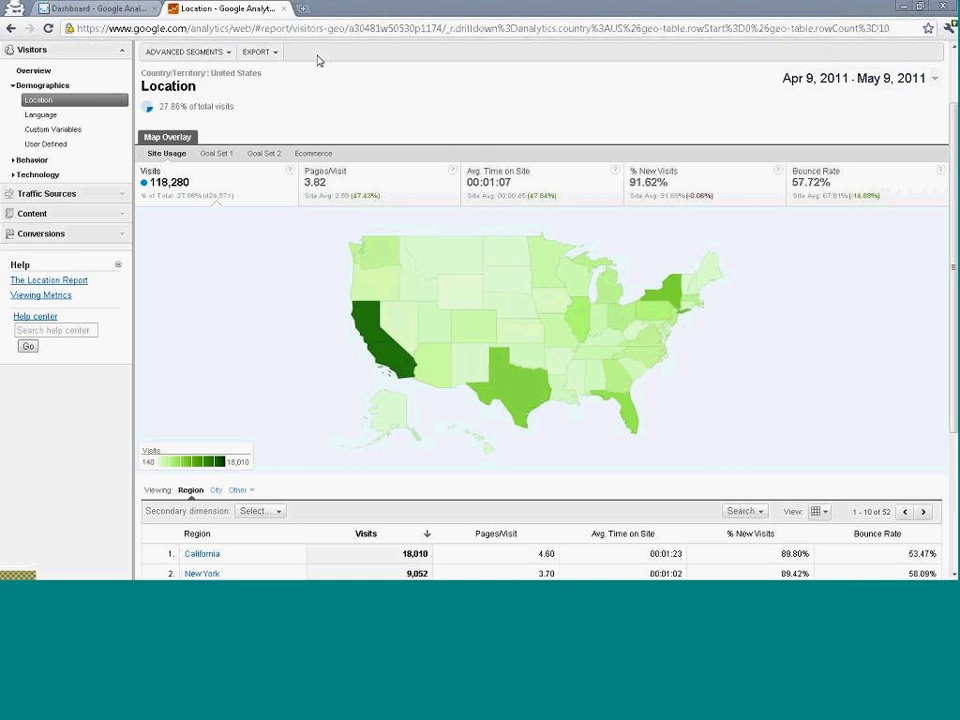
Collapse the Demographics reports, expand the Behavior group under Visitors and open its Engagement report
{"action": "scroll", "coordinate": [318, 60], "scroll_direction": "up", "scroll_amount": 2}
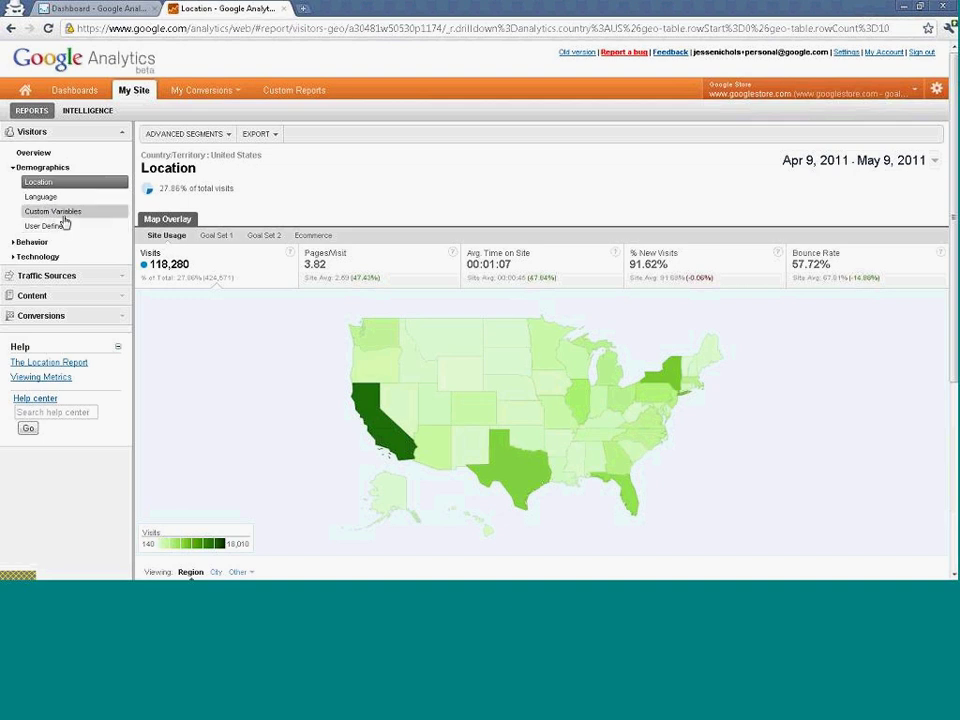
{"action": "left_click", "coordinate": [13, 171]}
{"action": "left_click", "coordinate": [13, 182]}
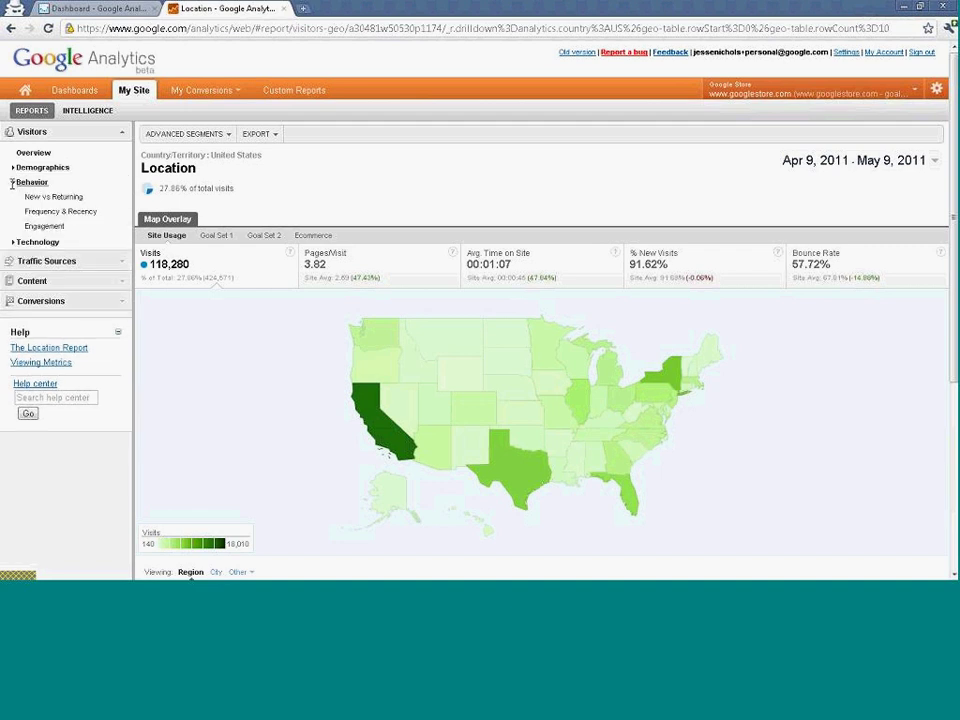
{"action": "left_click", "coordinate": [42, 227]}
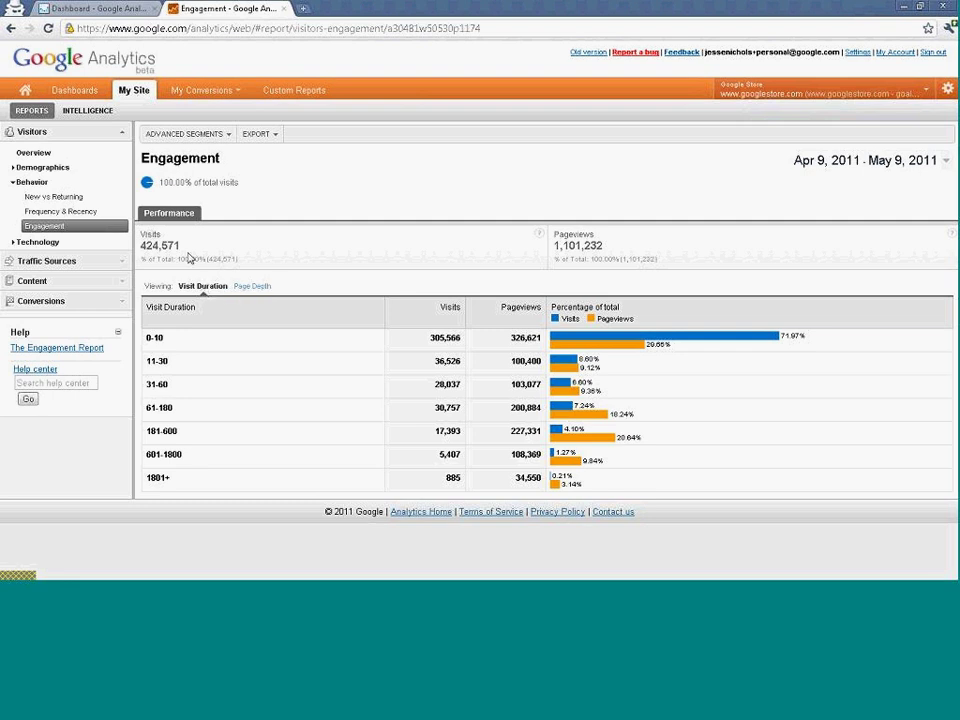
Open the Browser & OS report in the Visitors Technology group and look over its browser table and pie chart
{"action": "left_click", "coordinate": [13, 183]}
{"action": "left_click", "coordinate": [38, 197]}
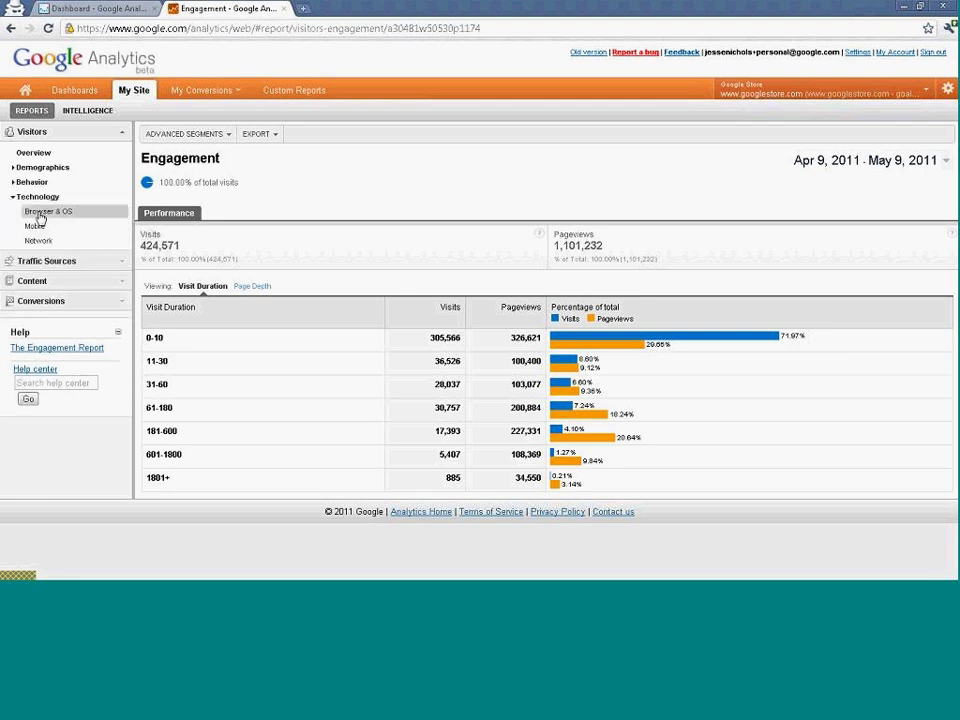
{"action": "left_click", "coordinate": [40, 215]}
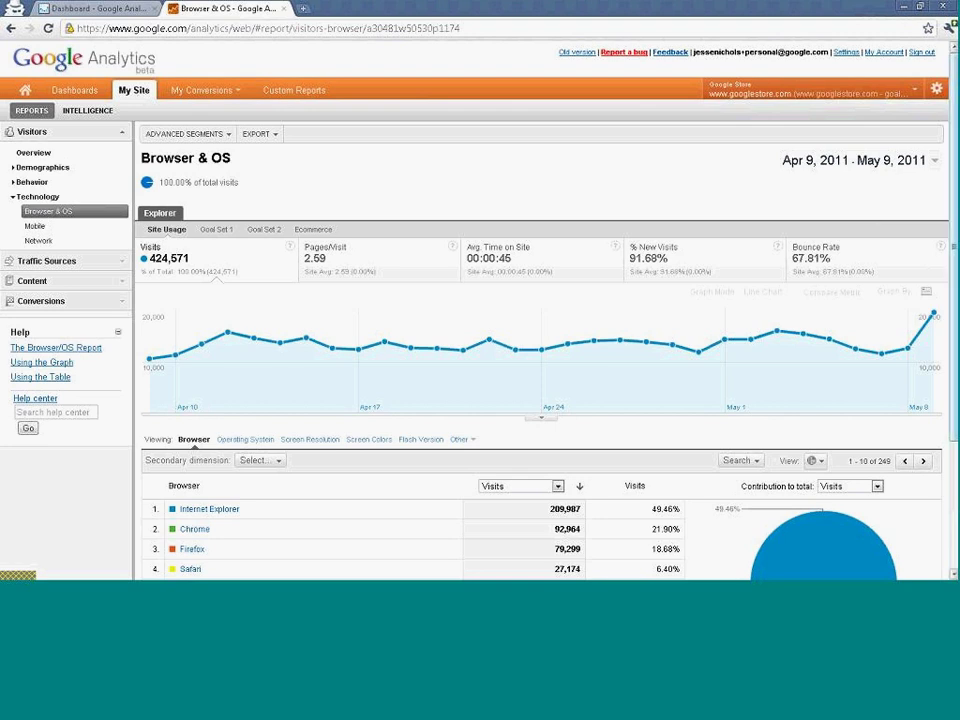
{"action": "scroll", "coordinate": [540, 350], "scroll_direction": "down", "scroll_amount": 3}
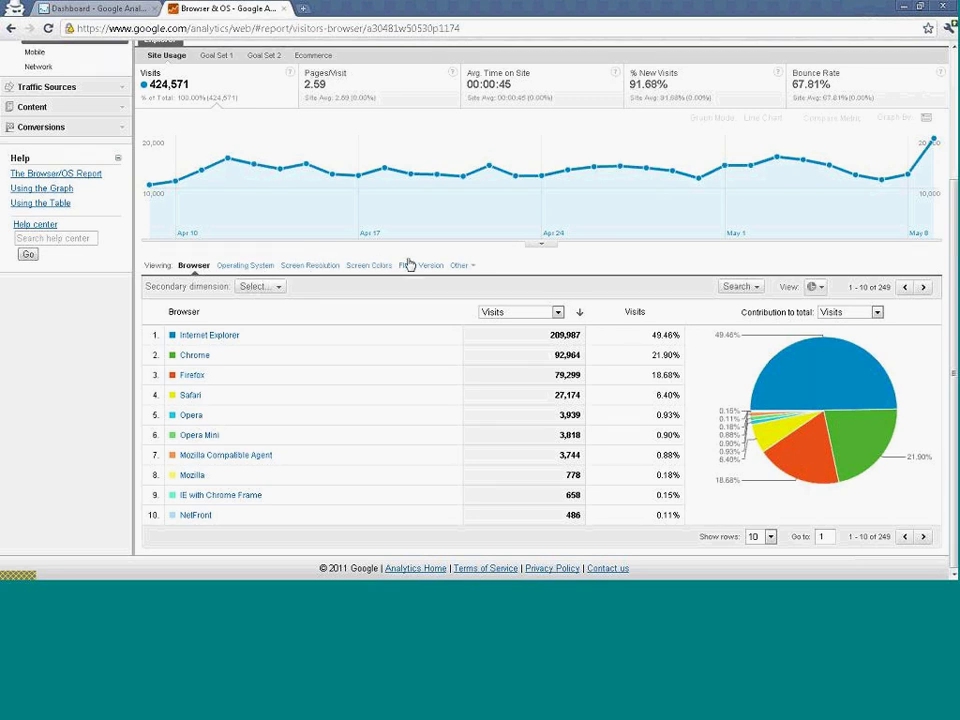
{"action": "scroll", "coordinate": [336, 270], "scroll_direction": "up", "scroll_amount": 4}
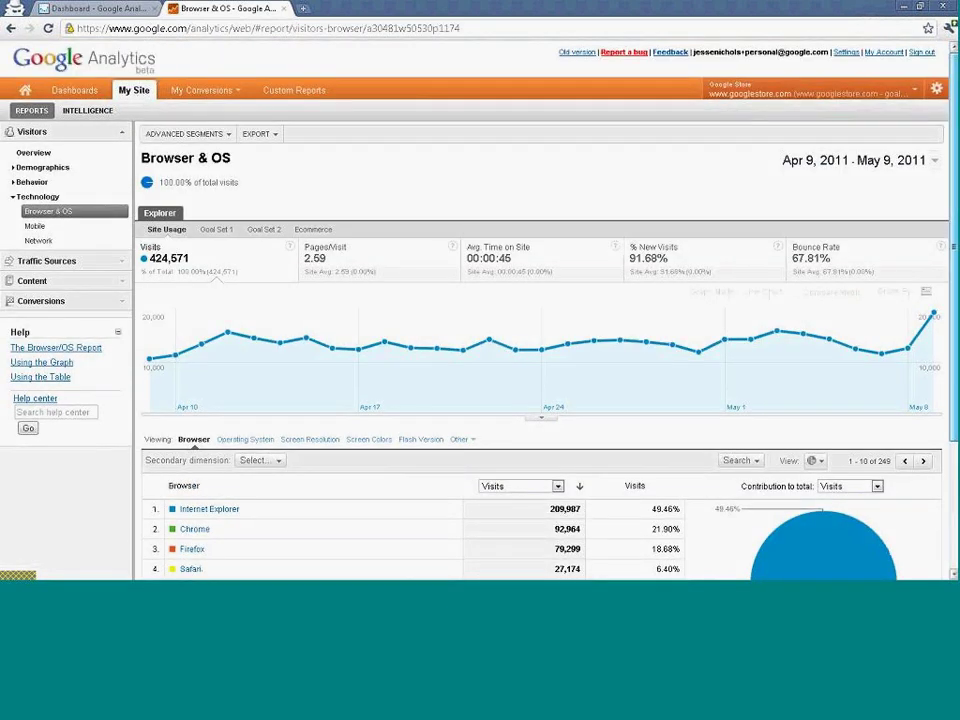
Open the Mobile report and review its visits graph and operating system table
{"action": "left_click", "coordinate": [38, 226]}
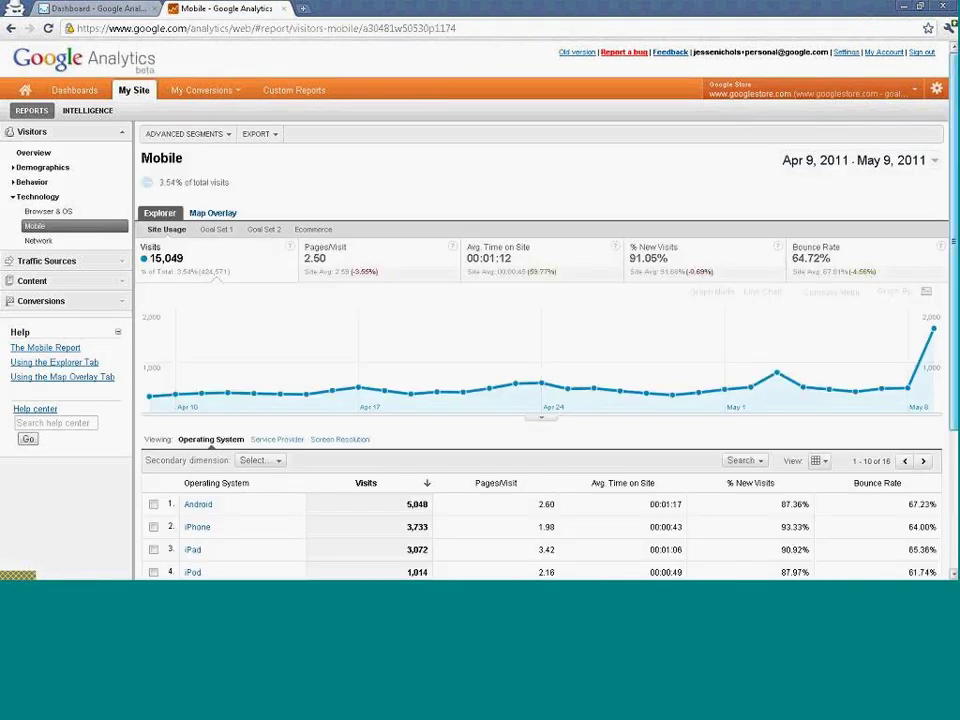
{"action": "scroll", "coordinate": [175, 423], "scroll_direction": "down", "scroll_amount": 3}
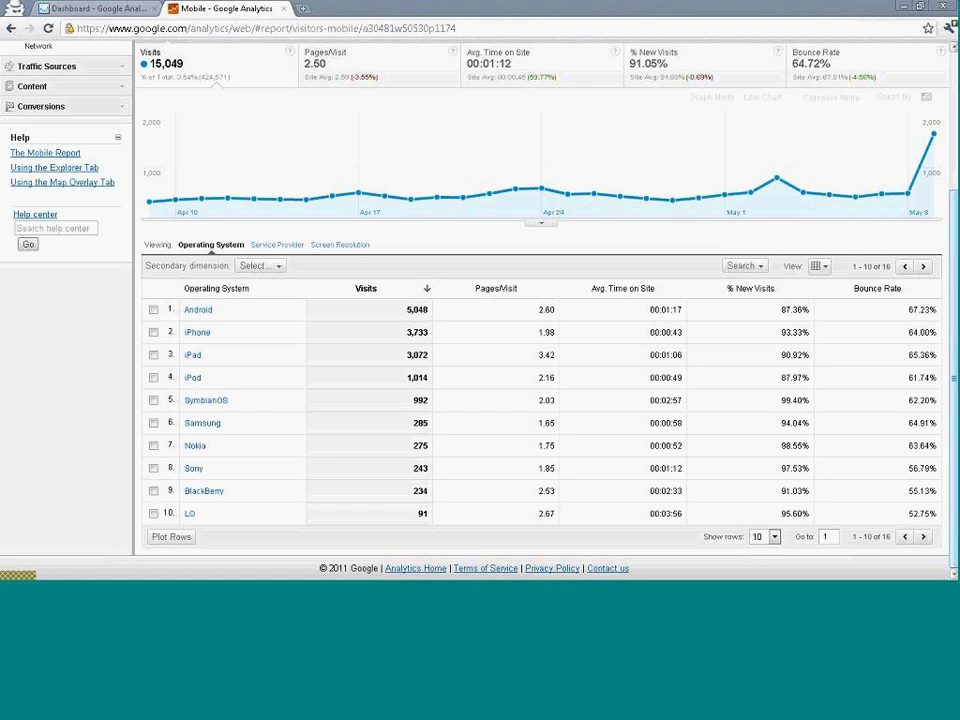
{"action": "scroll", "coordinate": [900, 200], "scroll_direction": "up", "scroll_amount": 1}
{"action": "mouse_move", "coordinate": [933, 172]}
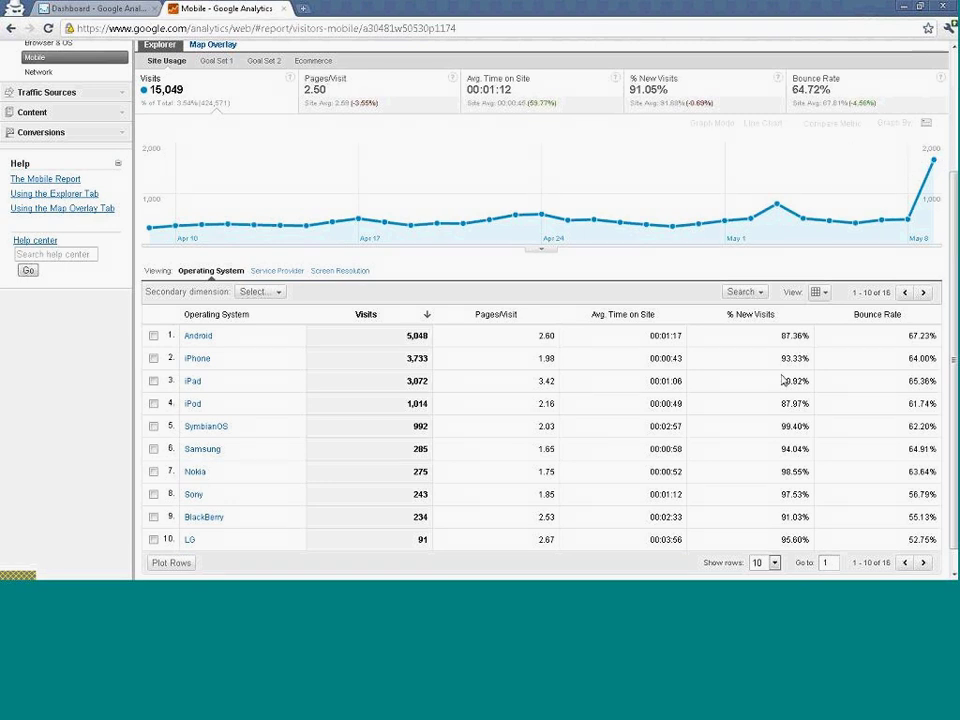
{"action": "scroll", "coordinate": [600, 460], "scroll_direction": "up", "scroll_amount": 3}
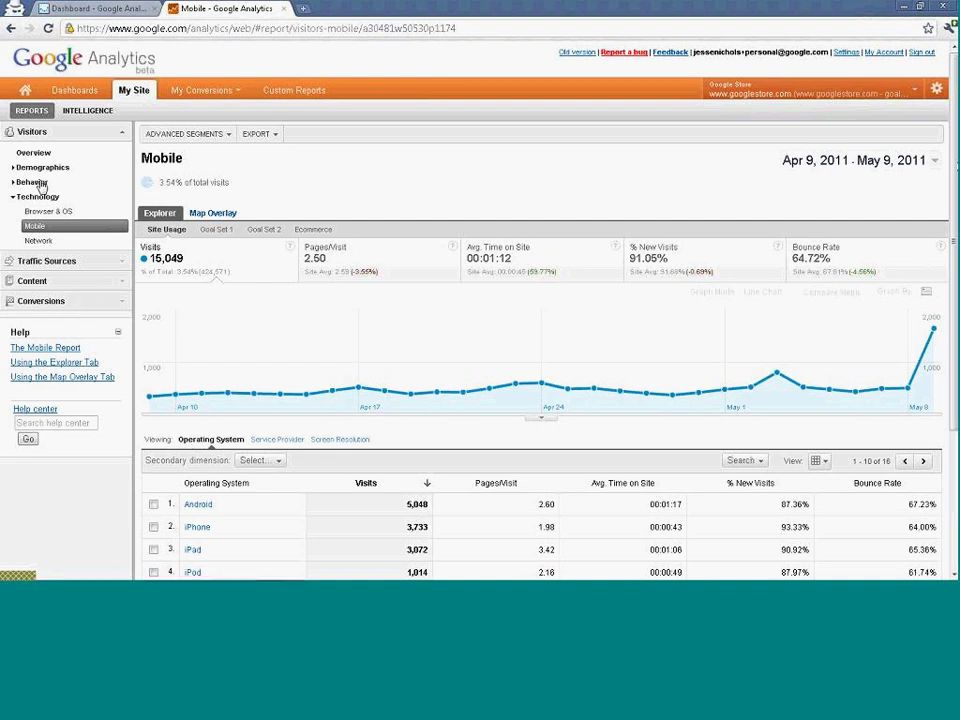
Collapse the Technology group and the whole Visitors section, and expand the Traffic Sources section
{"action": "left_click", "coordinate": [14, 201]}
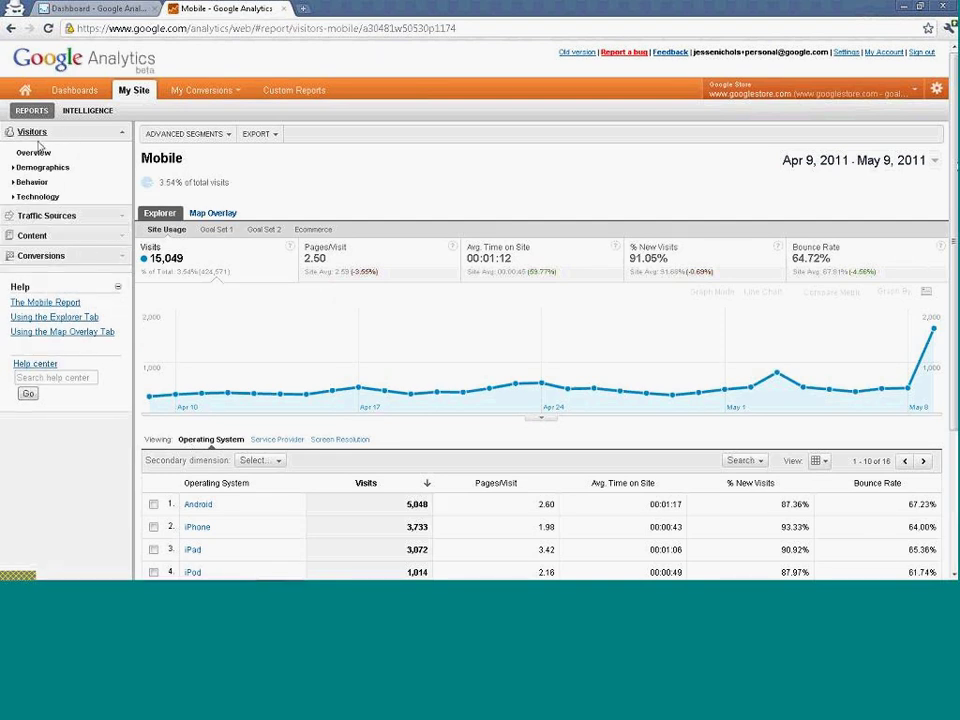
{"action": "left_click", "coordinate": [117, 137]}
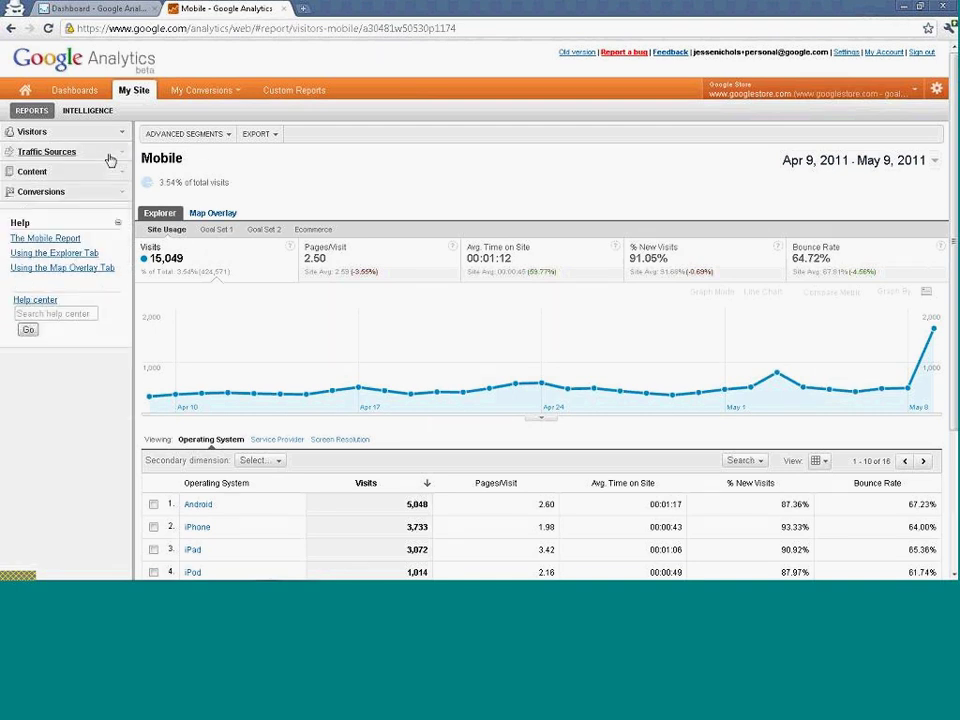
{"action": "left_click", "coordinate": [109, 156]}
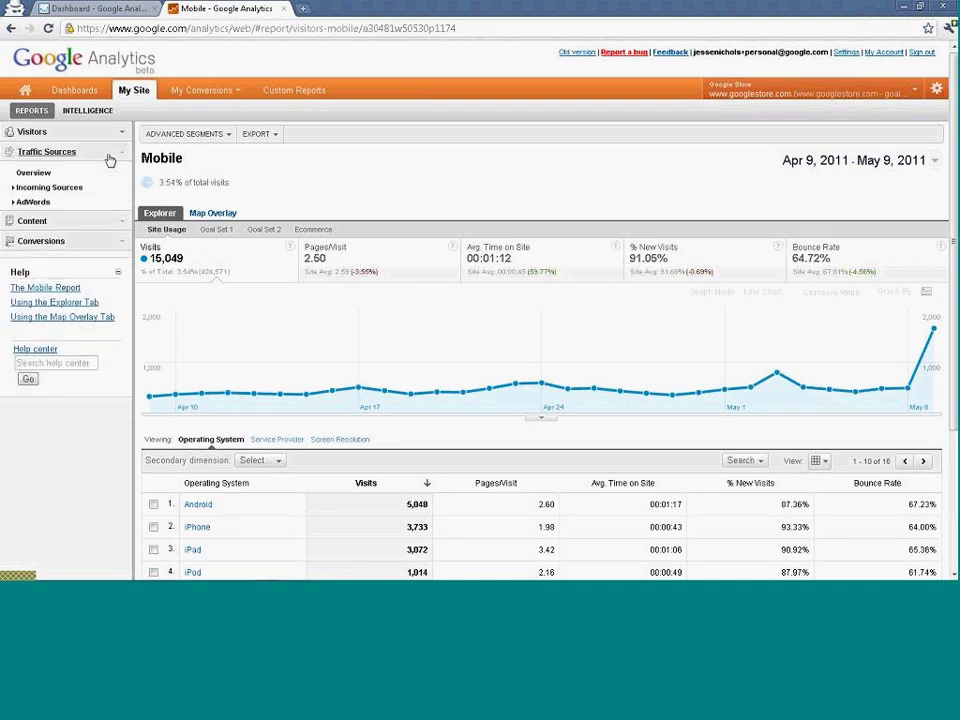
{"action": "left_click", "coordinate": [110, 158]}
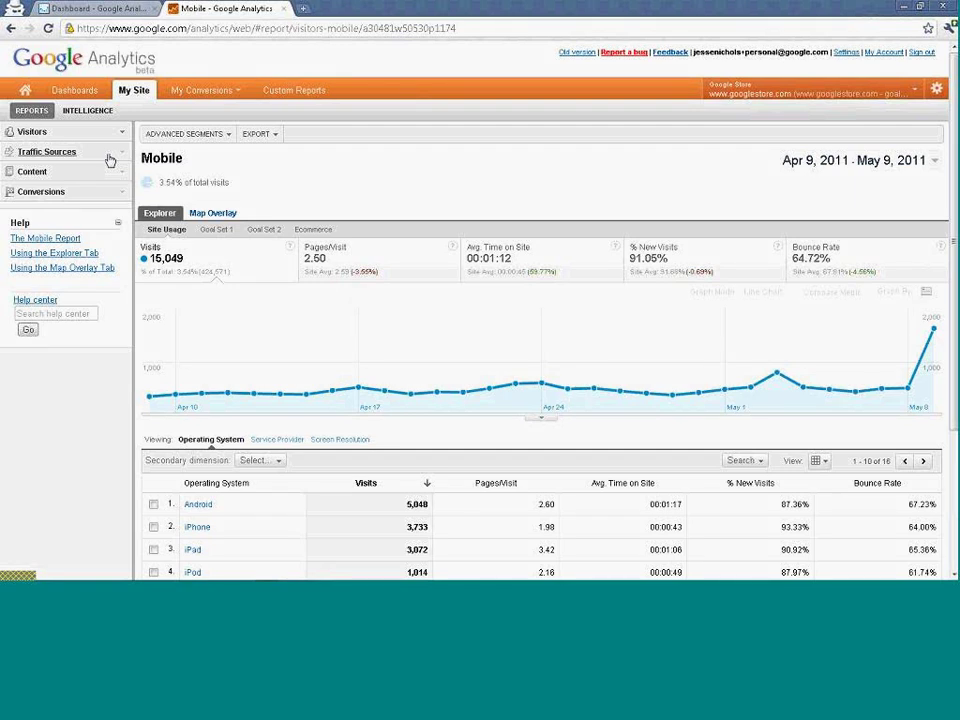
{"action": "left_click", "coordinate": [110, 158]}
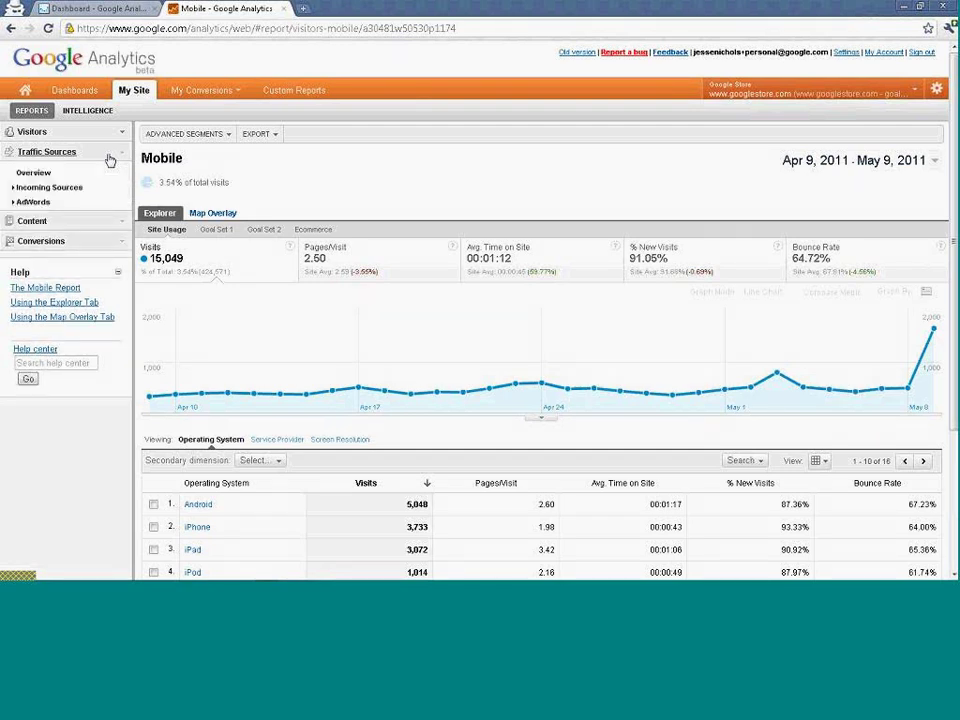
Expand the Incoming Sources group and open its All Traffic report
{"action": "left_click", "coordinate": [48, 190]}
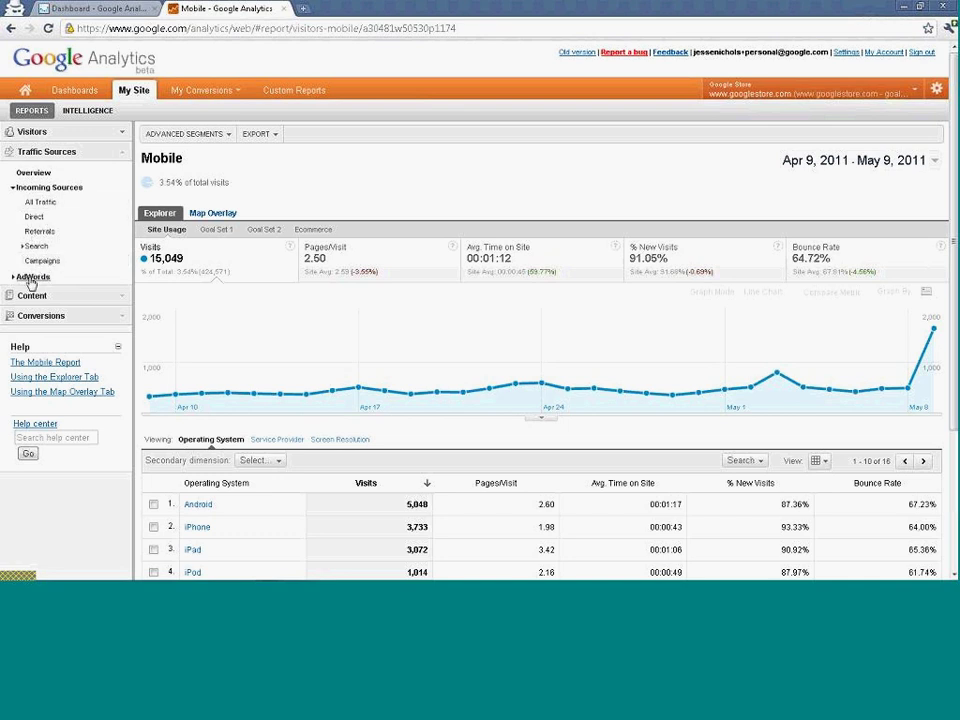
{"action": "left_click", "coordinate": [31, 278]}
{"action": "left_click", "coordinate": [30, 279]}
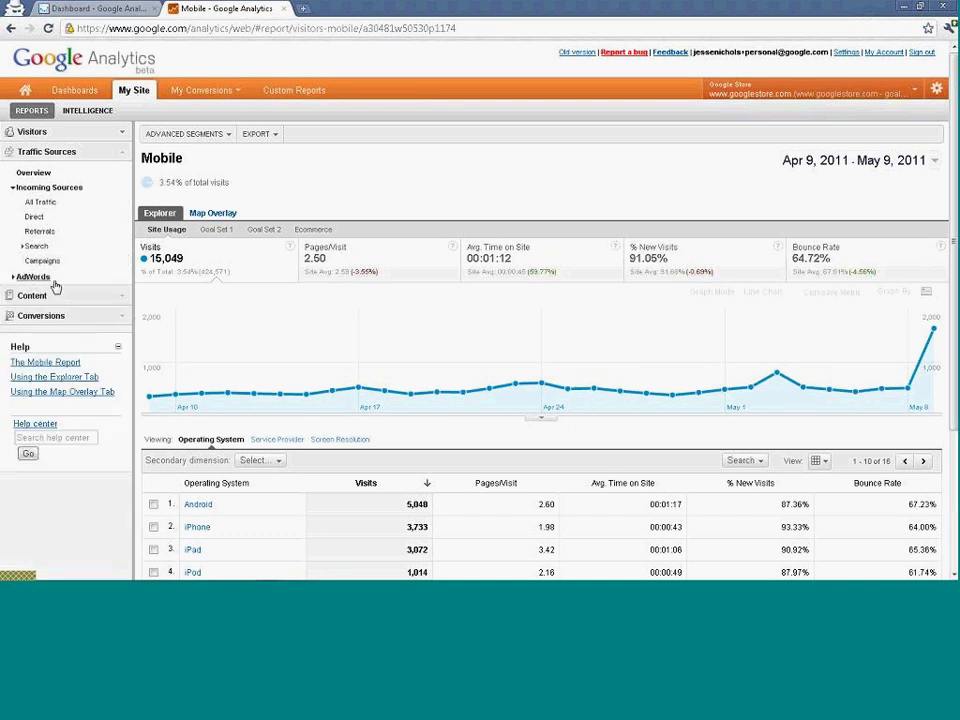
{"action": "left_click", "coordinate": [40, 203]}
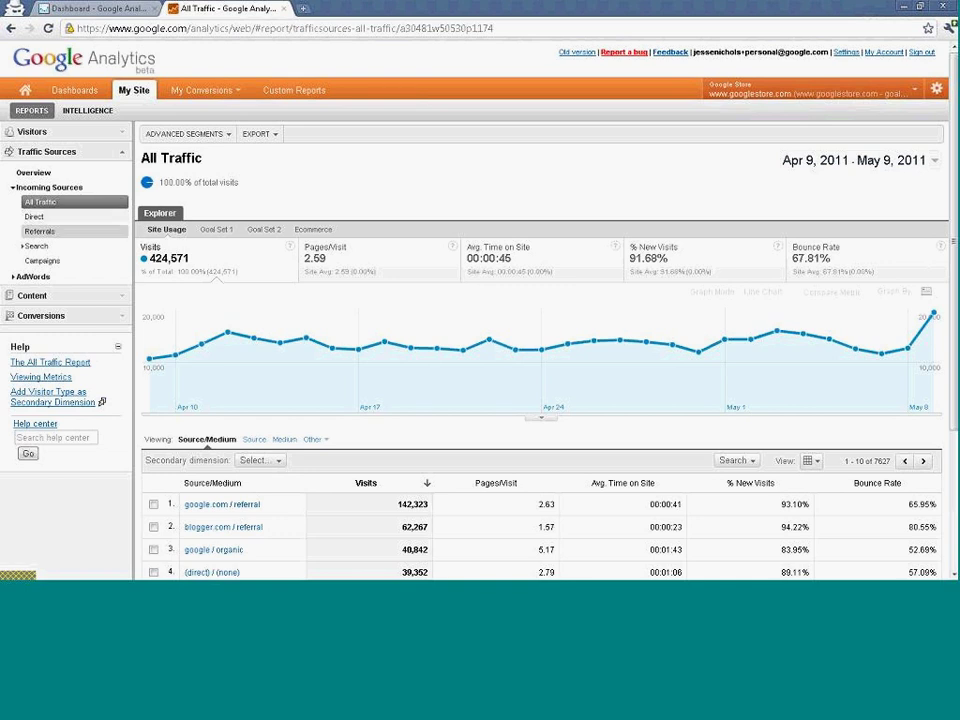
Check which reports the Search group under Incoming Sources contains, leaving the group collapsed
{"action": "left_click", "coordinate": [23, 248]}
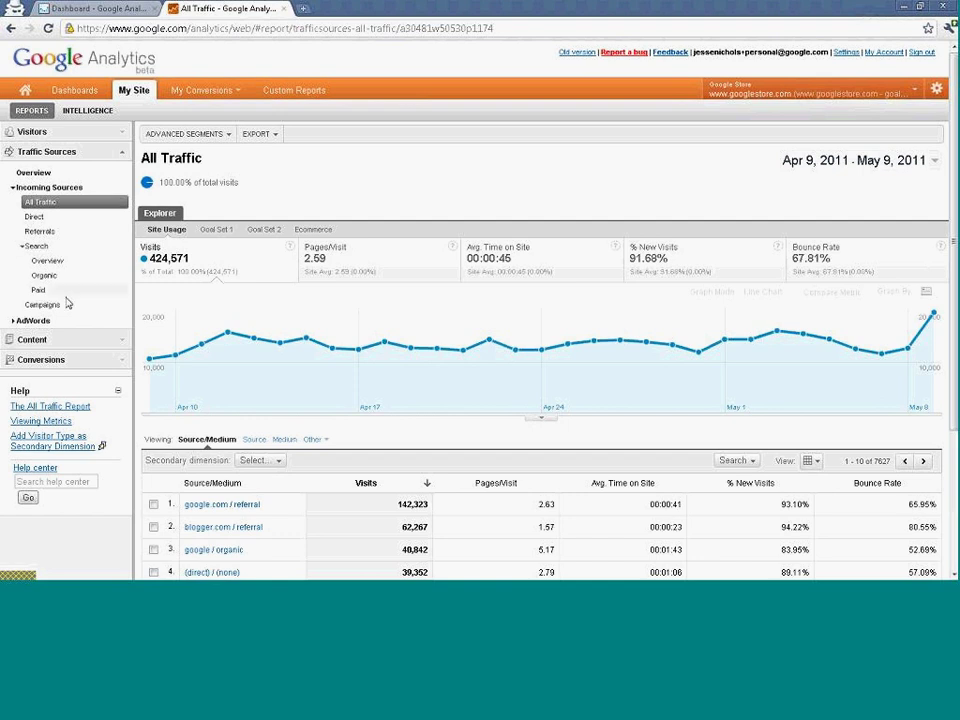
{"action": "left_click", "coordinate": [23, 250]}
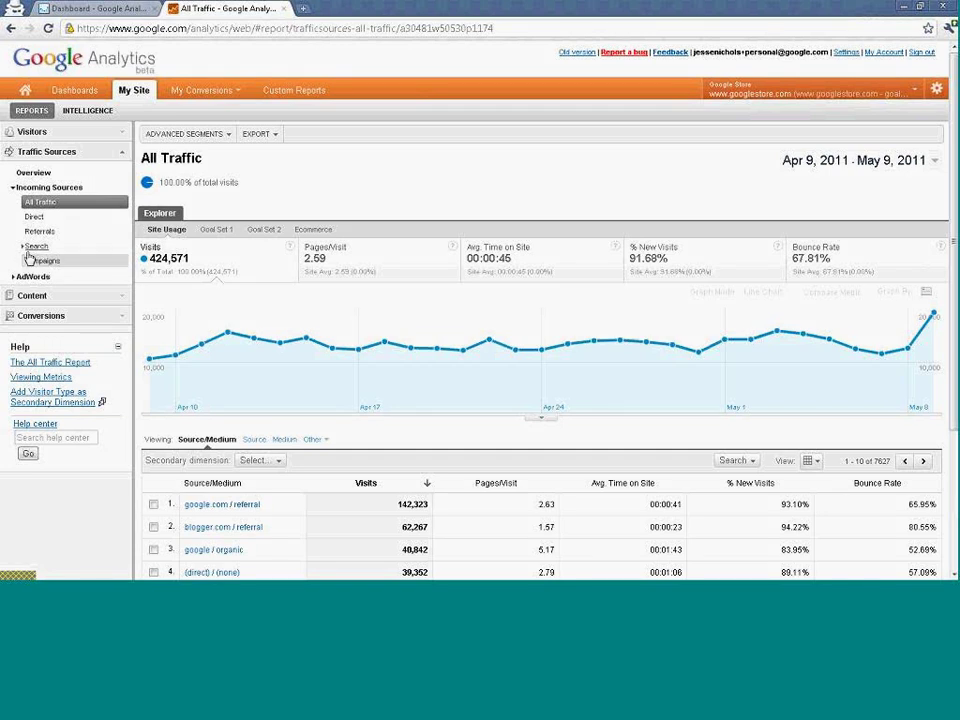
{"action": "left_click", "coordinate": [25, 246]}
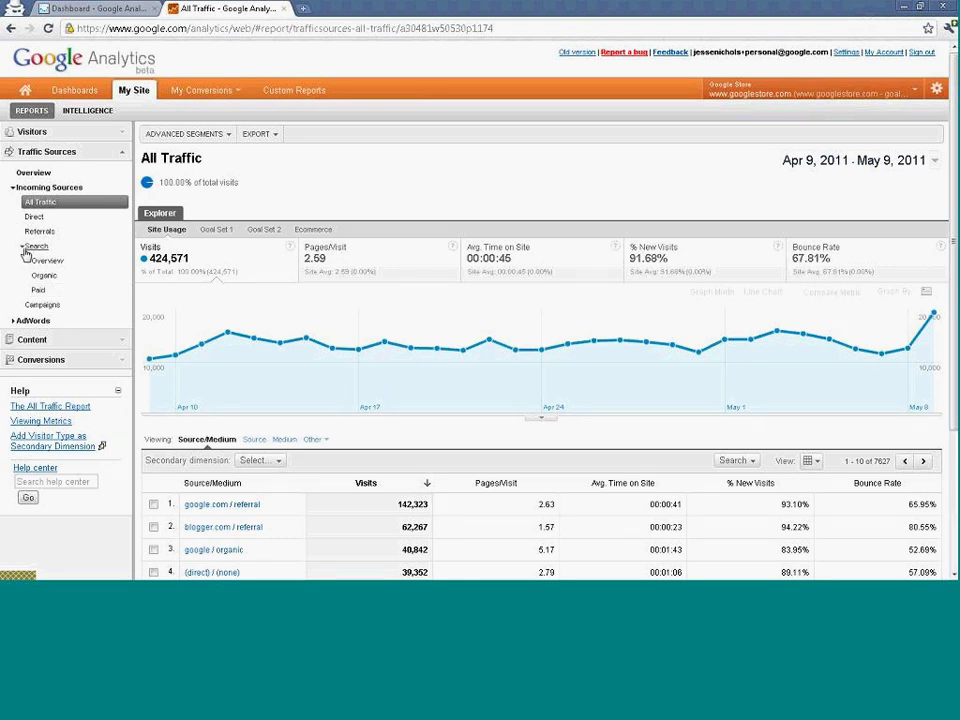
{"action": "left_click", "coordinate": [25, 248]}
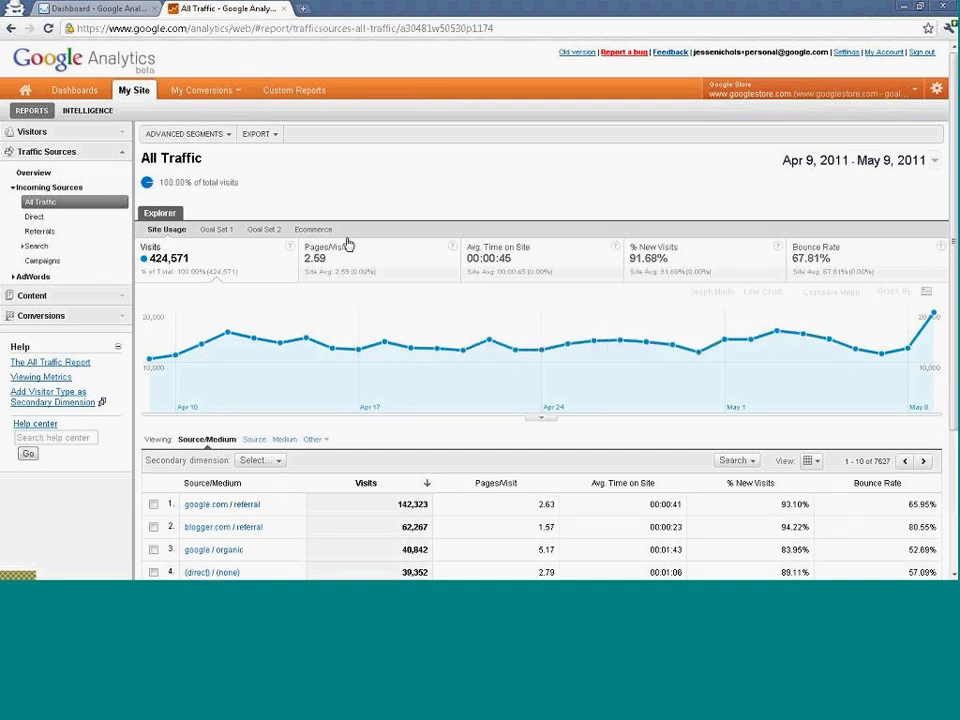
View the All Traffic report by Goal Set 1, each Goal Set 2 metric and Ecommerce, and return to Site Usage
{"action": "left_click", "coordinate": [218, 231]}
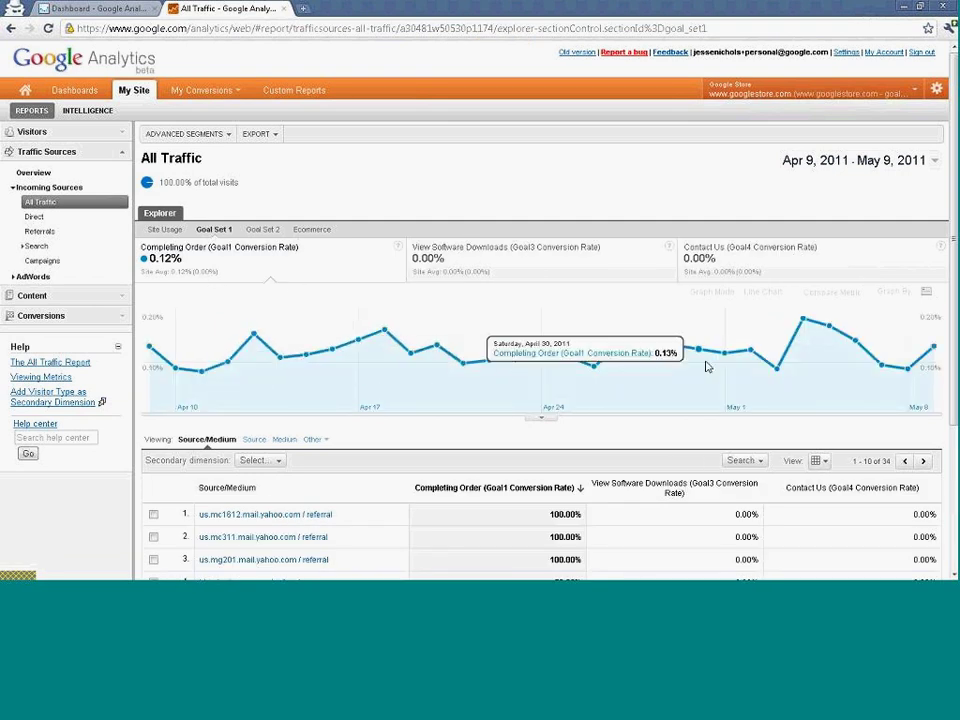
{"action": "left_click", "coordinate": [260, 231]}
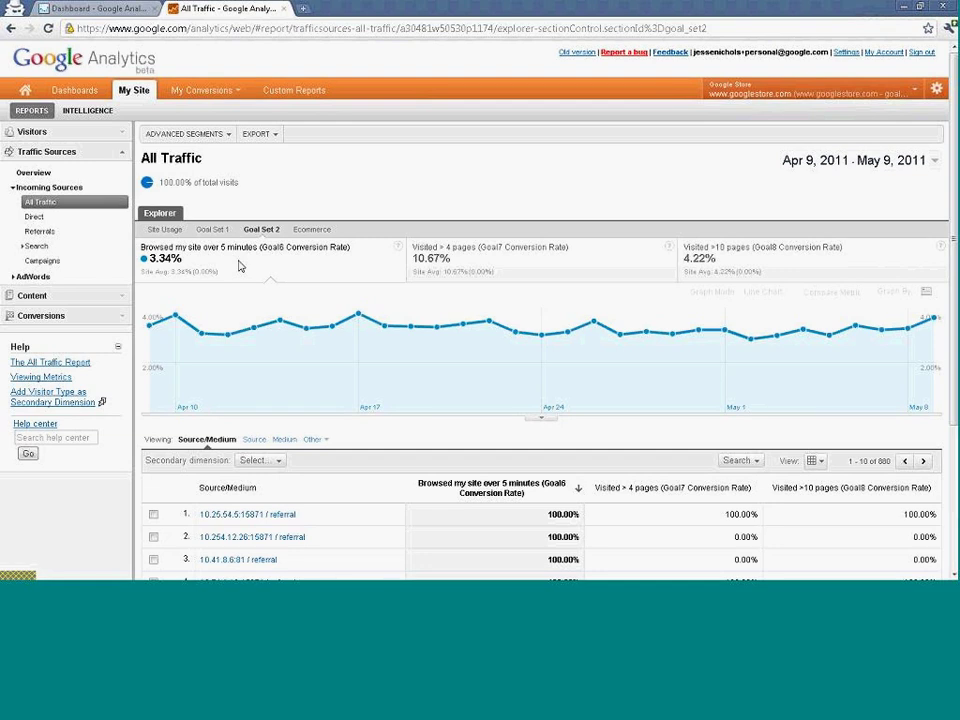
{"action": "left_click", "coordinate": [542, 279]}
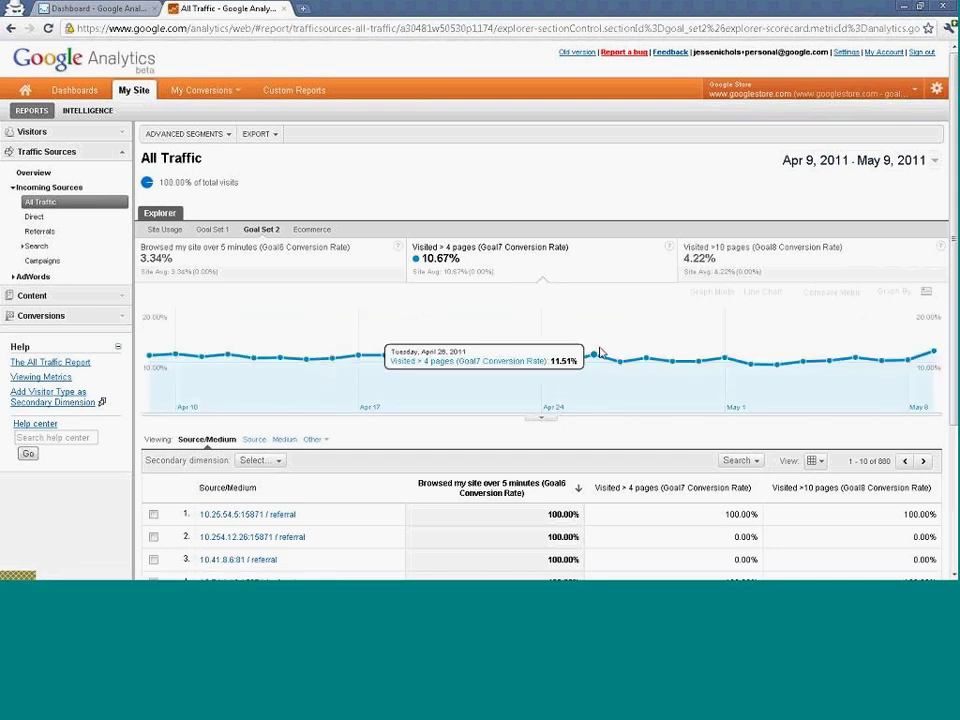
{"action": "left_click", "coordinate": [727, 257]}
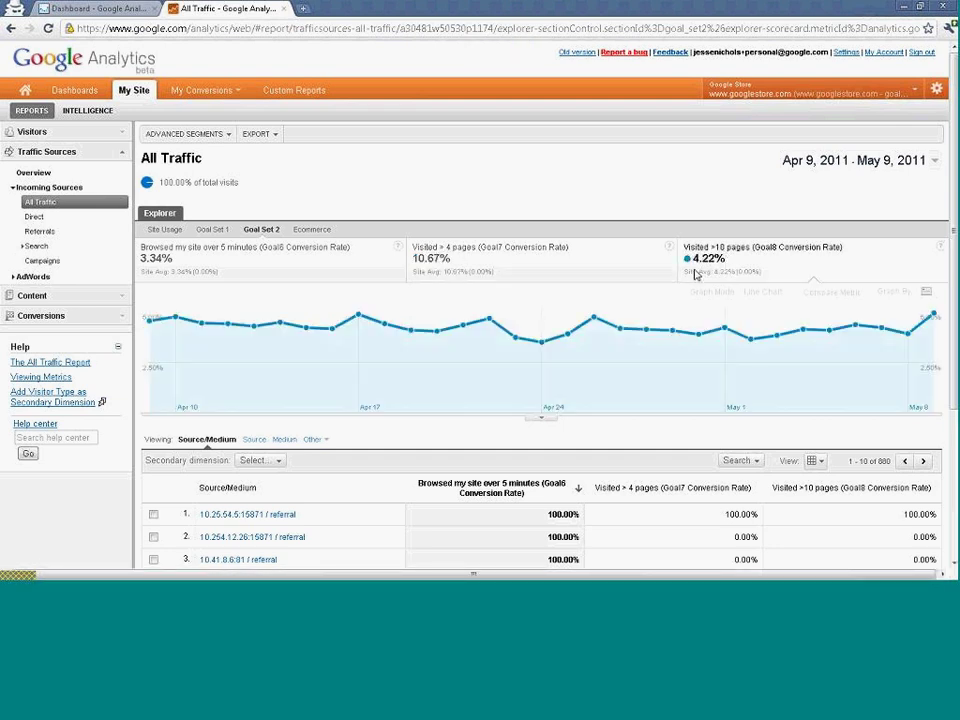
{"action": "left_click", "coordinate": [311, 230]}
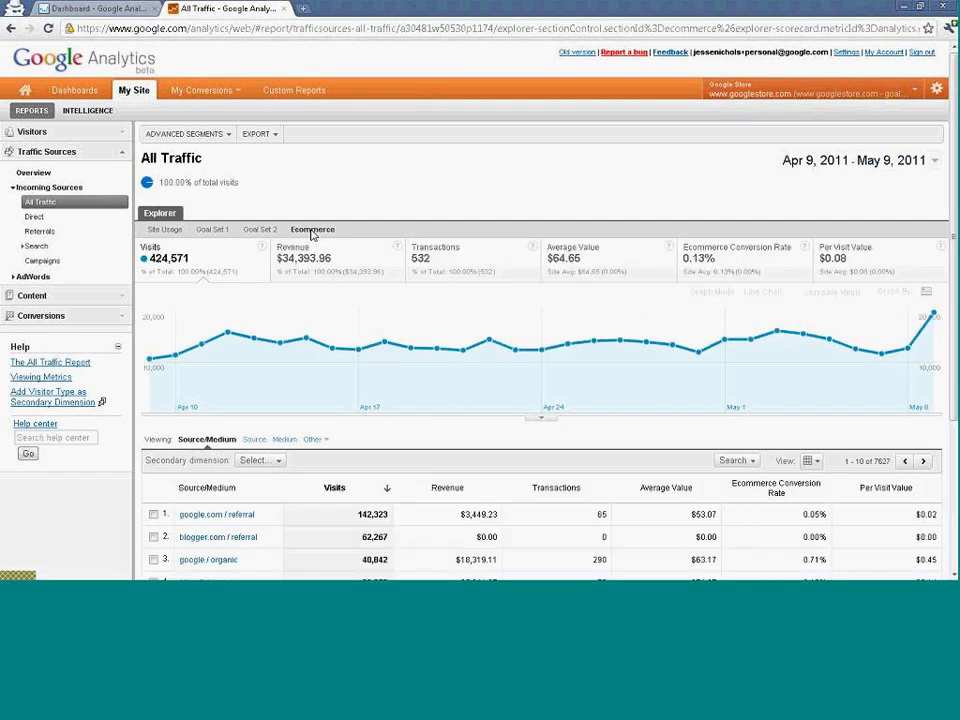
{"action": "left_click", "coordinate": [166, 229]}
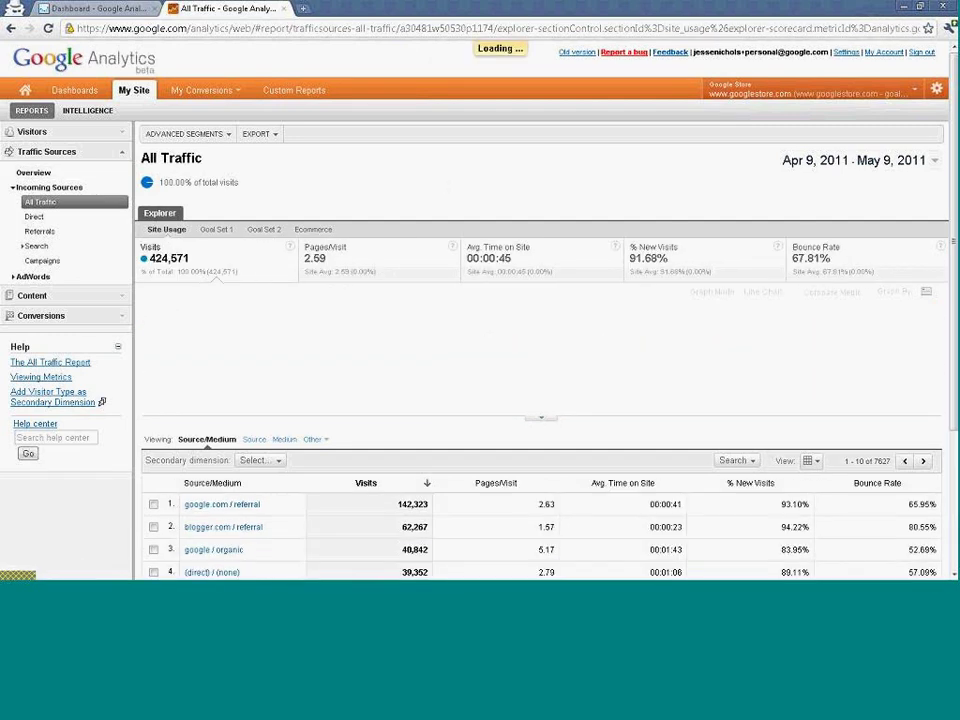
Drill down into the google.com / referral source and highlight its table entry and its share of total visits
{"action": "scroll", "coordinate": [429, 300], "scroll_direction": "down", "scroll_amount": 3}
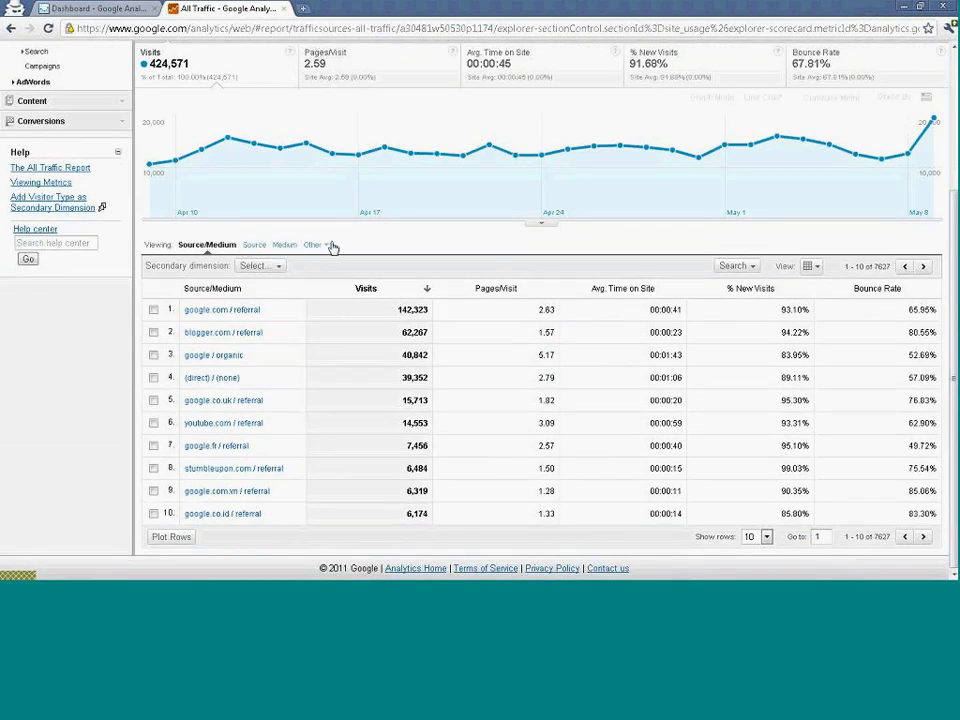
{"action": "left_click", "coordinate": [208, 313]}
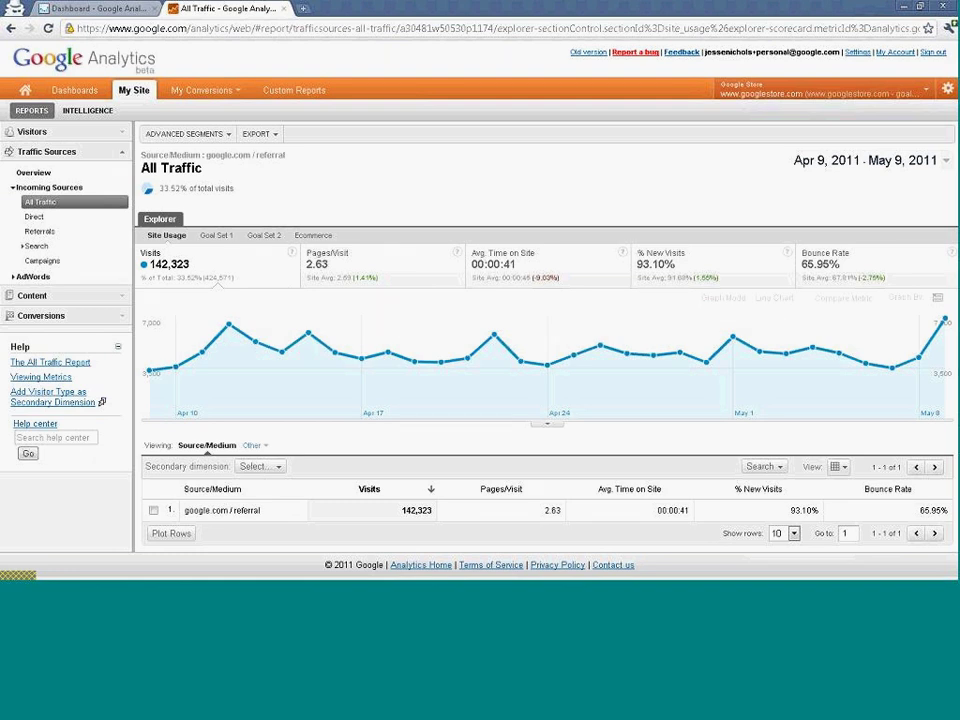
{"action": "double_click", "coordinate": [249, 510]}
{"action": "left_click", "coordinate": [205, 510]}
{"action": "double_click", "coordinate": [192, 510]}
{"action": "left_click", "coordinate": [216, 510]}
{"action": "triple_click", "coordinate": [249, 510]}
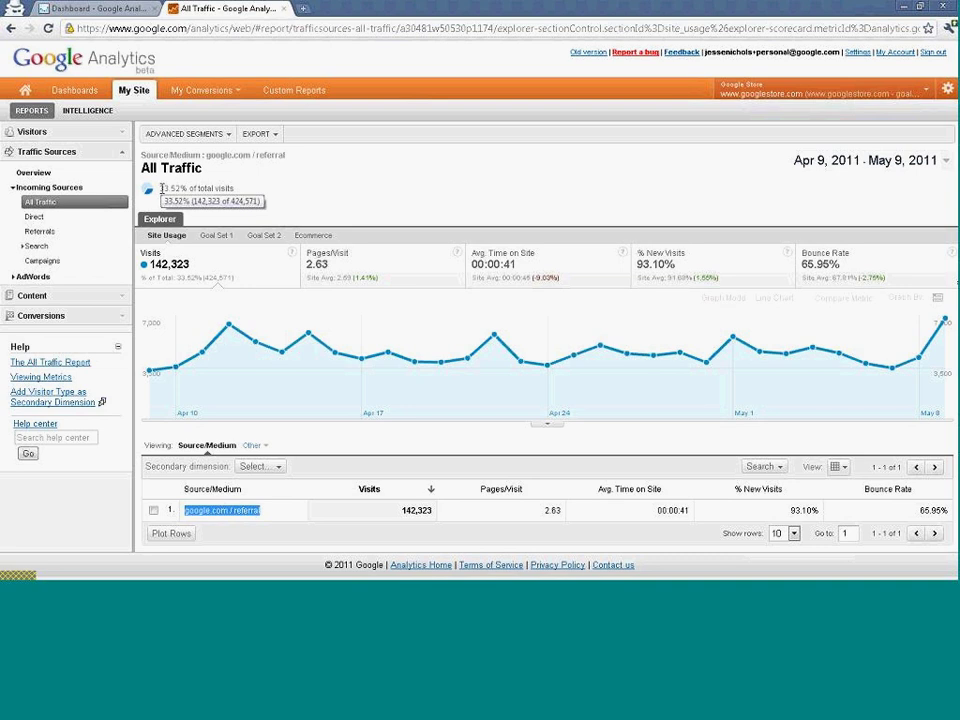
{"action": "left_click_drag", "start_coordinate": [158, 188], "coordinate": [236, 187]}
{"action": "left_click", "coordinate": [236, 187]}
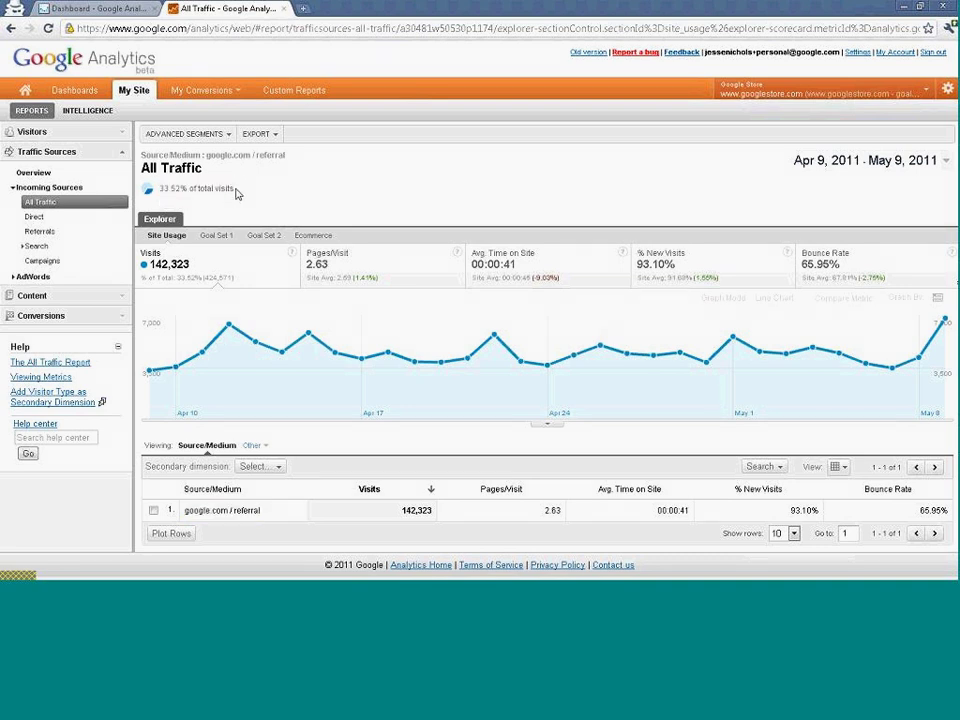
Expand the Search group under Incoming Sources and return to the full All Traffic report listing every source
{"action": "mouse_move", "coordinate": [228, 188]}
{"action": "left_click", "coordinate": [26, 250]}
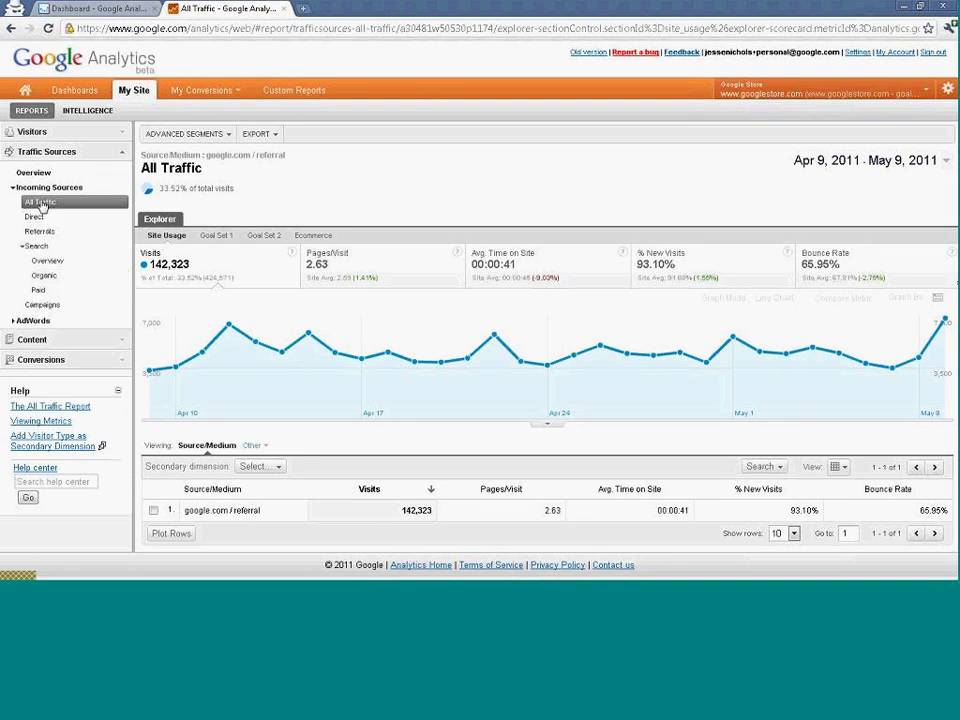
{"action": "left_click", "coordinate": [80, 203]}
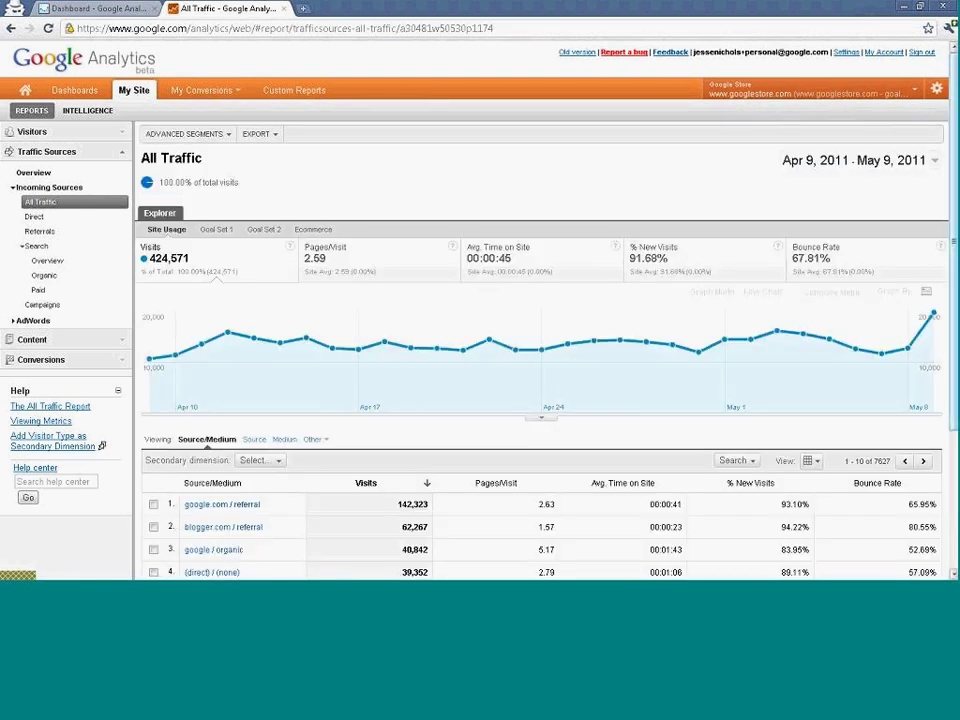
Check the source/medium table of the All Traffic report down to its row-count selector
{"action": "scroll", "coordinate": [489, 281], "scroll_direction": "down", "scroll_amount": 2}
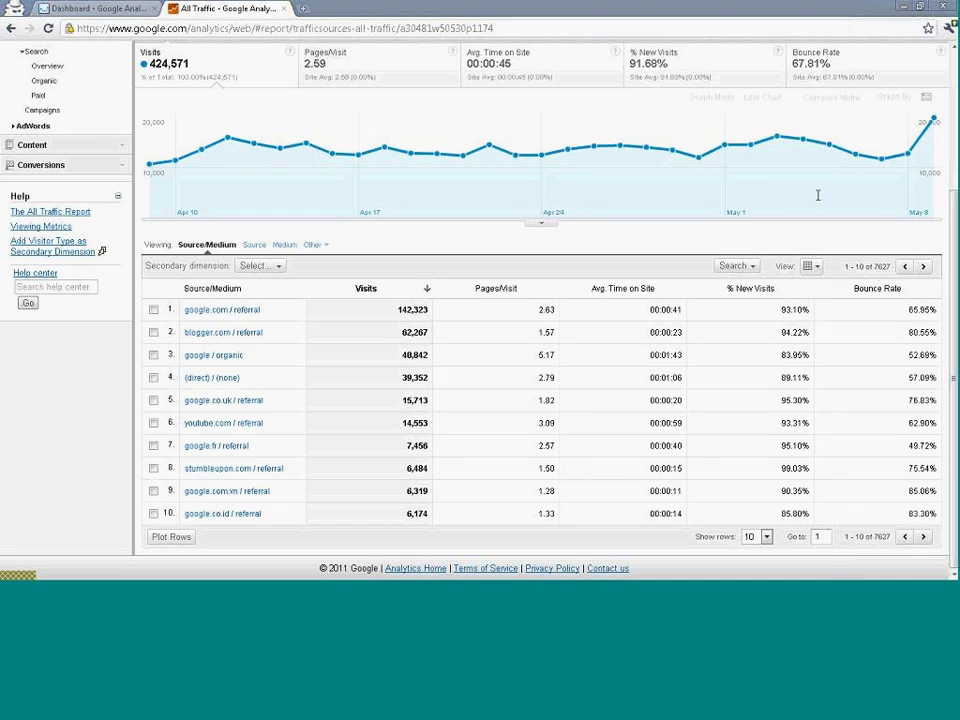
{"action": "left_click", "coordinate": [766, 537]}
{"action": "left_click", "coordinate": [766, 537]}
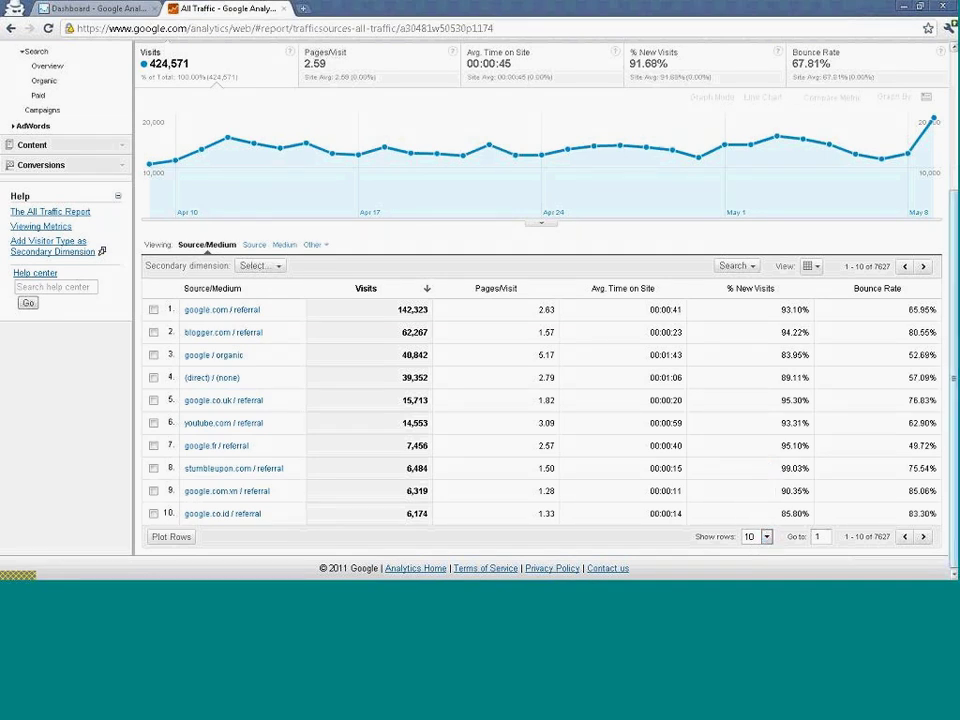
{"action": "scroll", "coordinate": [540, 350], "scroll_direction": "up", "scroll_amount": 3}
{"action": "scroll", "coordinate": [111, 279], "scroll_direction": "up", "scroll_amount": 1}
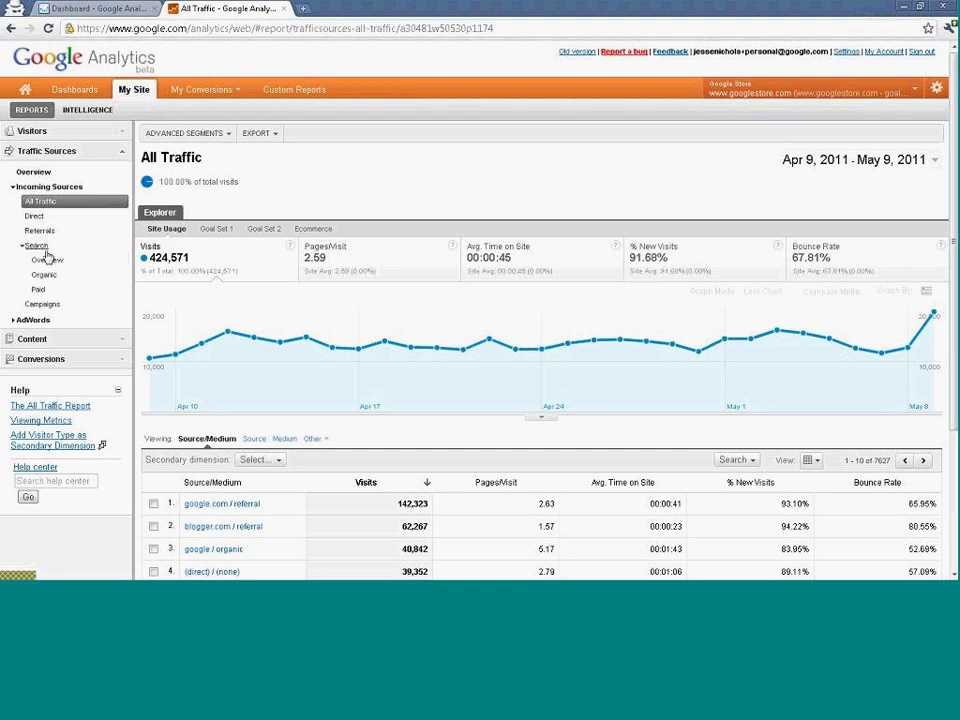
Open the Search Overview report under Incoming Sources and view its table by Keyword
{"action": "left_click", "coordinate": [48, 261]}
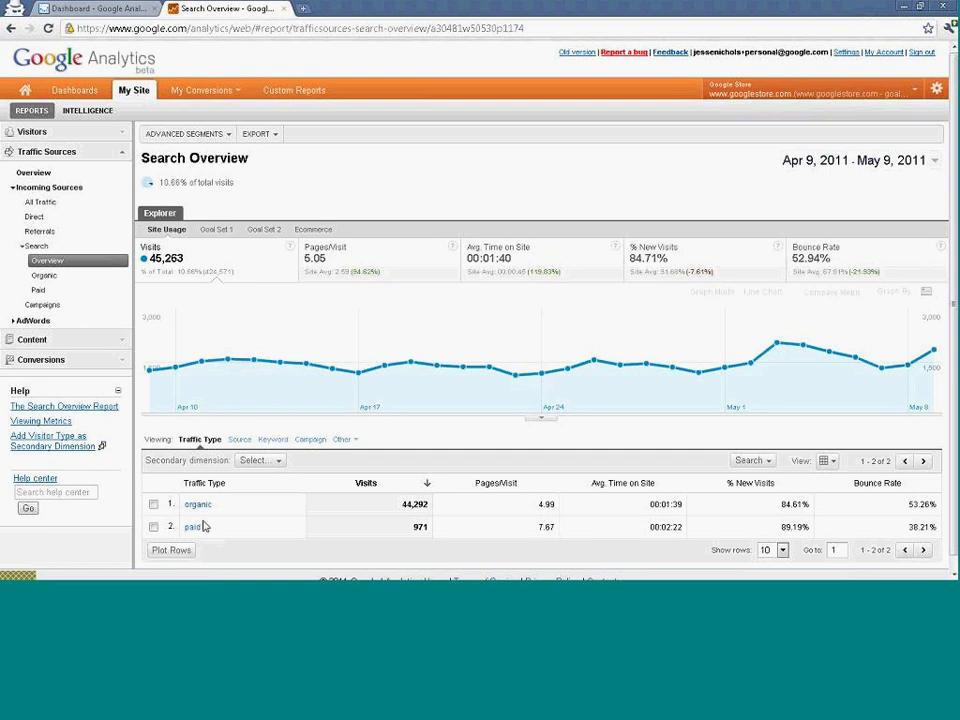
{"action": "left_click", "coordinate": [272, 440]}
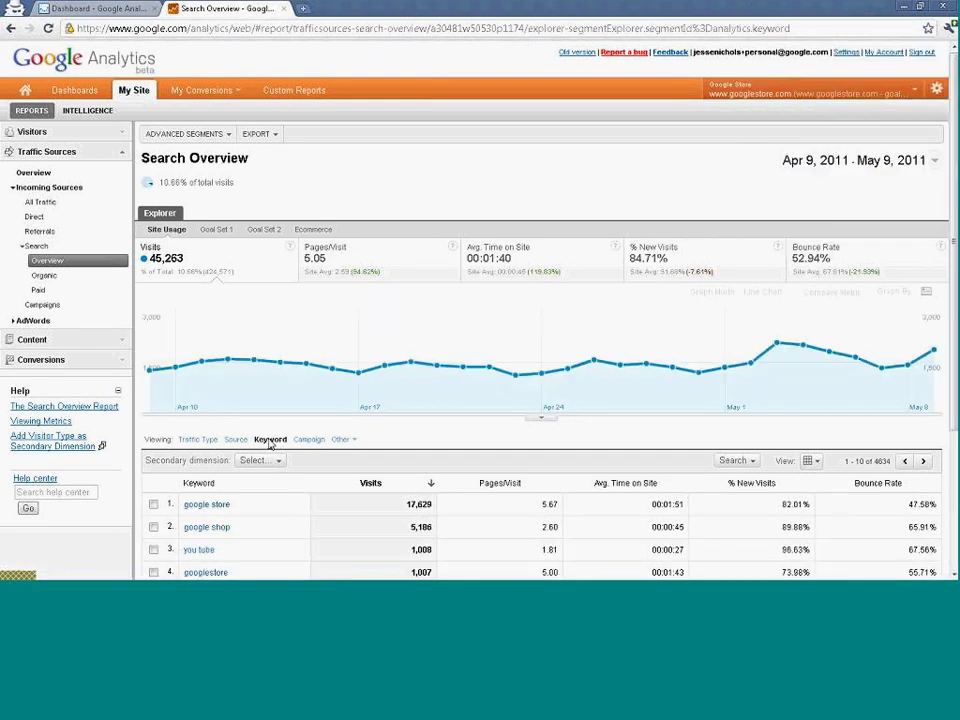
{"action": "scroll", "coordinate": [514, 420], "scroll_direction": "down", "scroll_amount": 3}
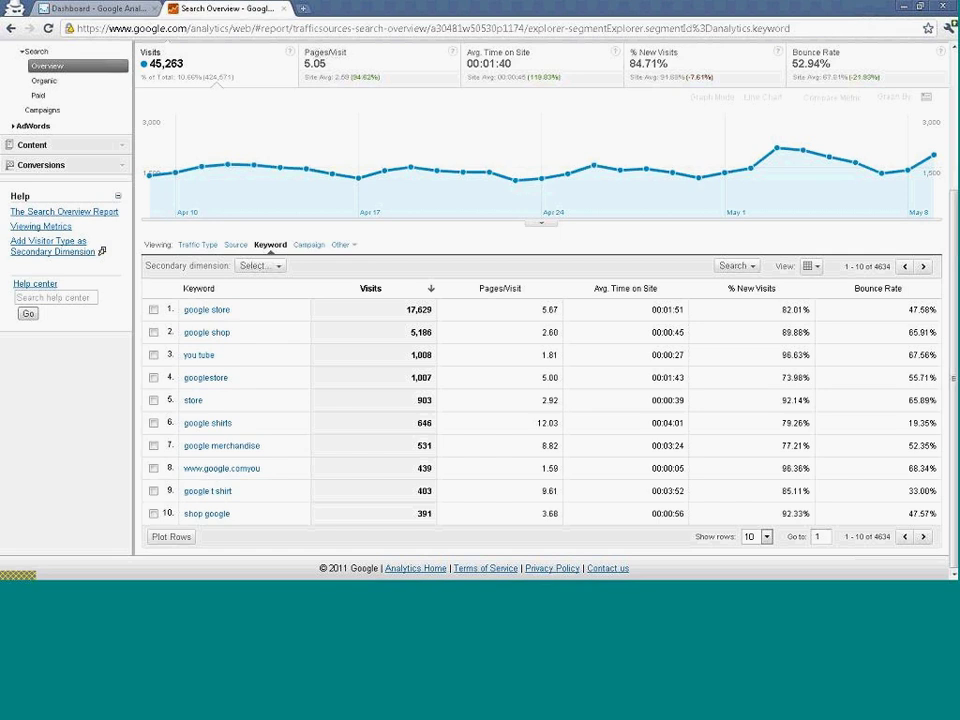
{"action": "scroll", "coordinate": [650, 250], "scroll_direction": "up", "scroll_amount": 2}
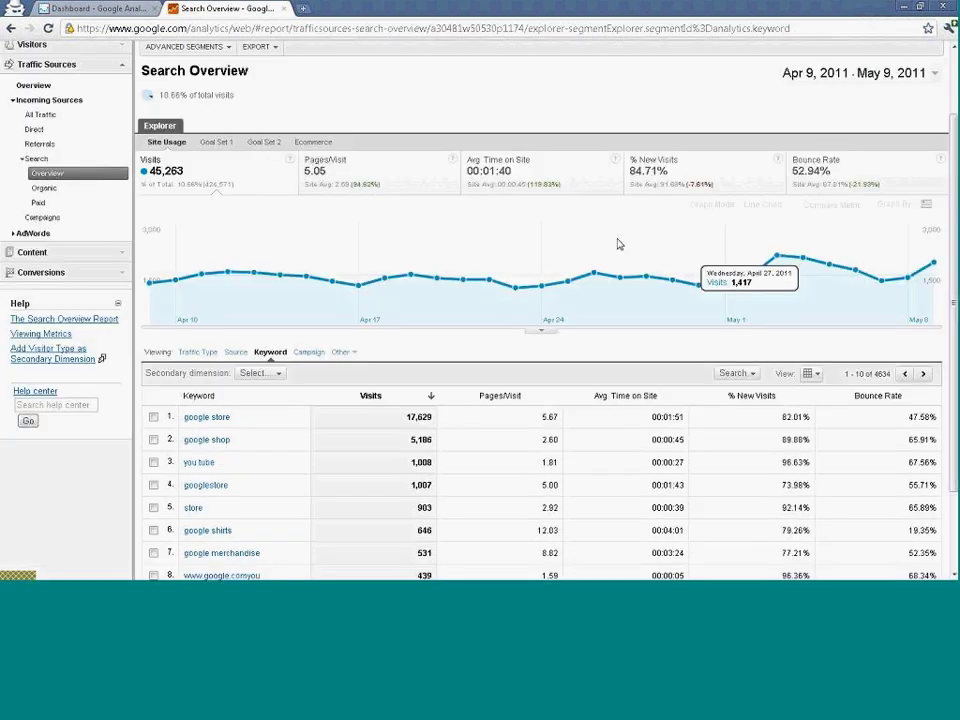
View the search keywords by Goal Set 1 and Site Usage, and reset Search Overview to its default Traffic Type listing
{"action": "left_click", "coordinate": [223, 143]}
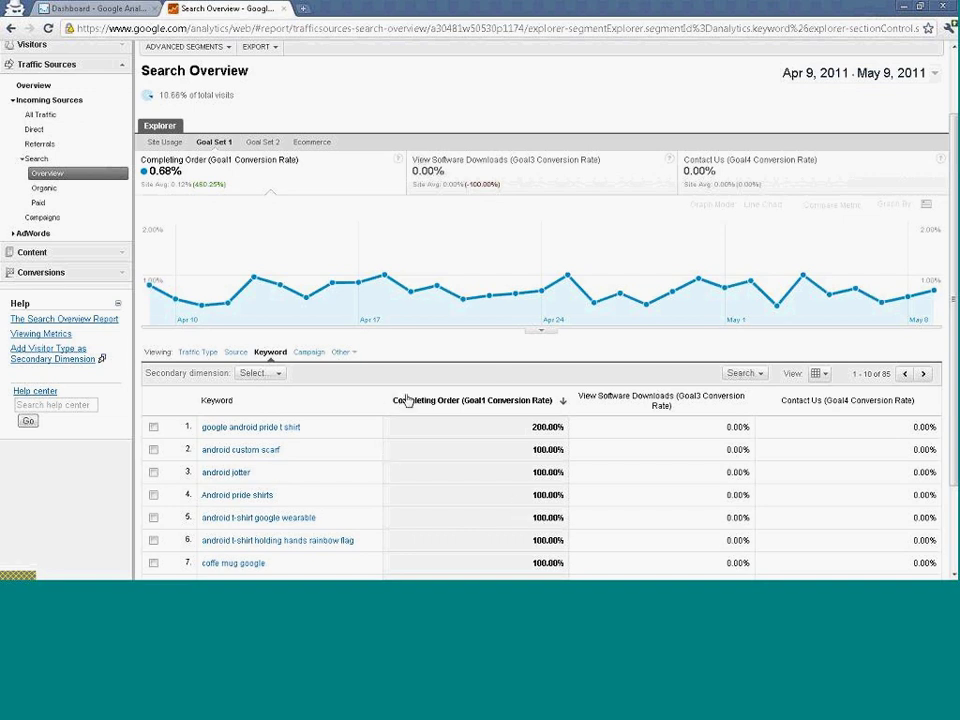
{"action": "left_click", "coordinate": [160, 143]}
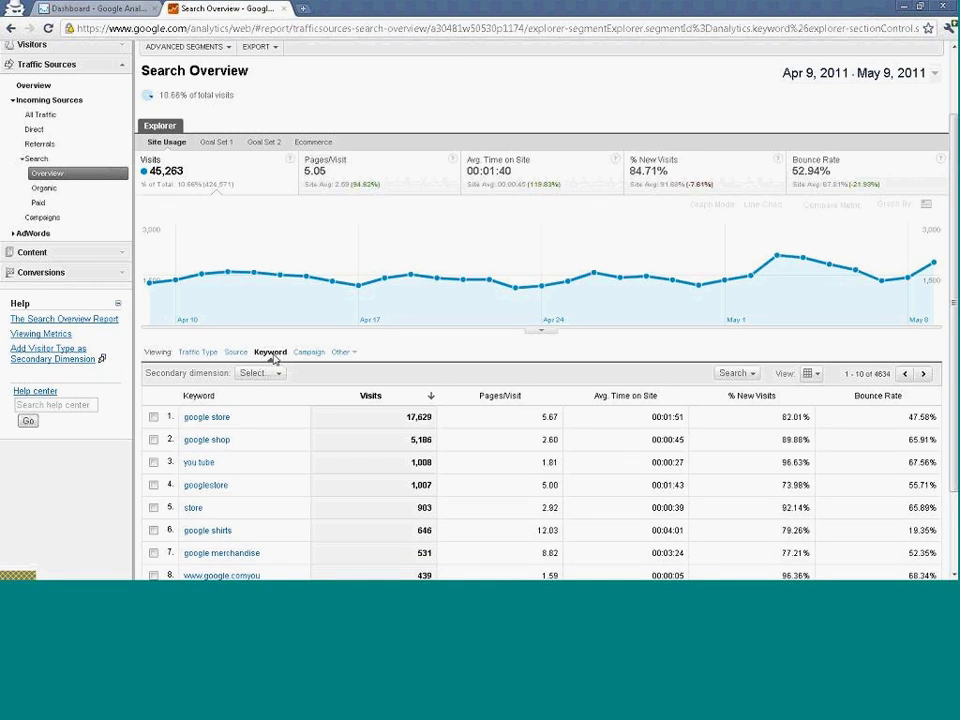
{"action": "left_click", "coordinate": [47, 174]}
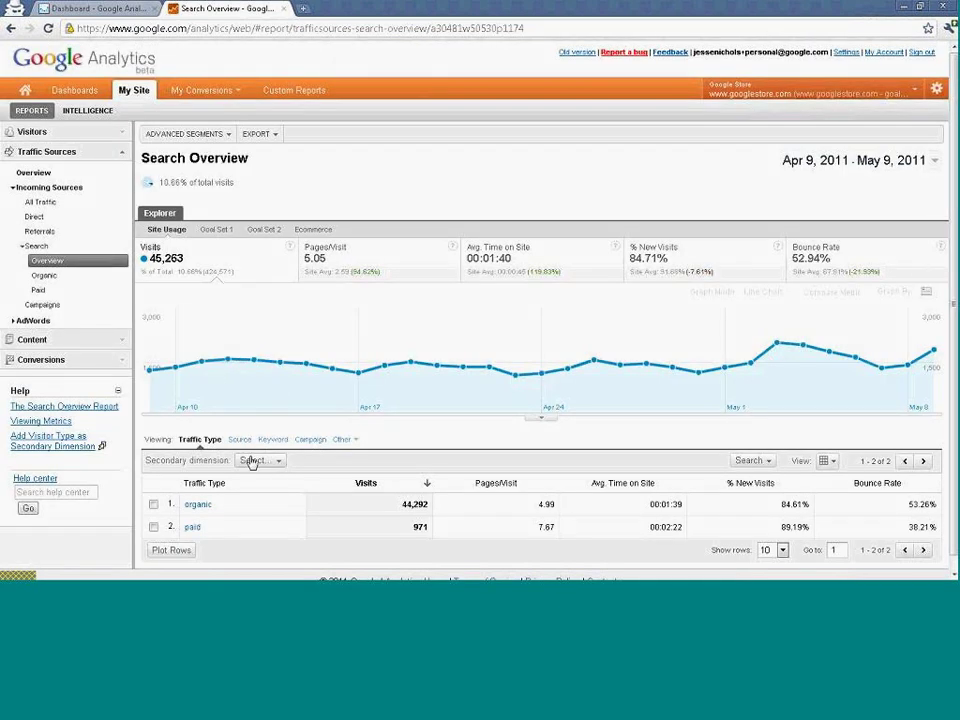
View the Organic Search Traffic report by Keyword and by Source, and open the Paid Search Traffic report
{"action": "left_click", "coordinate": [48, 277]}
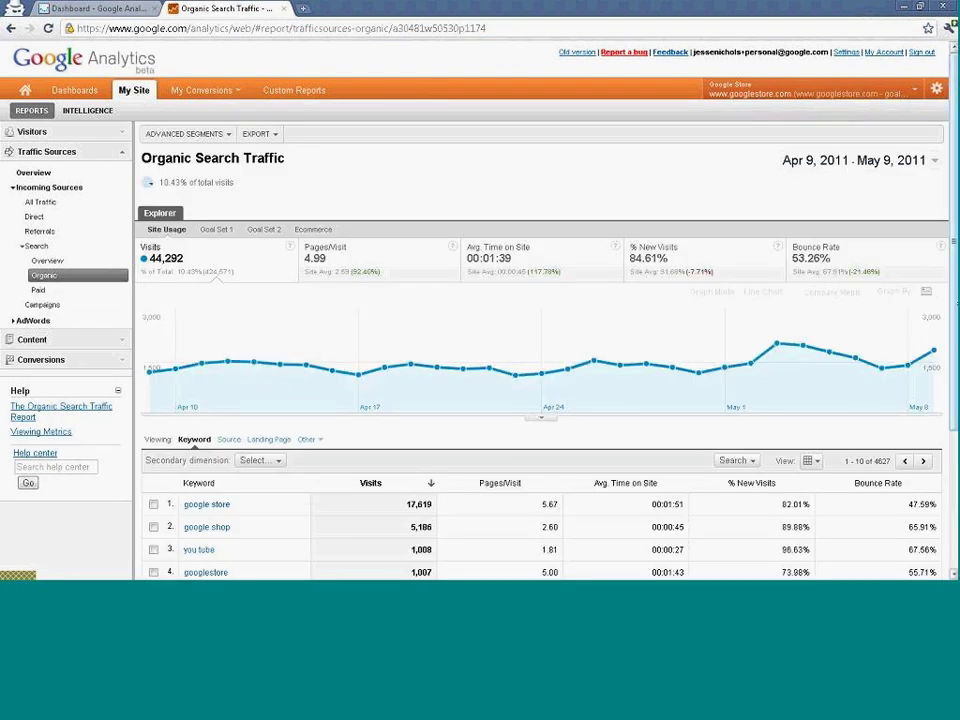
{"action": "scroll", "coordinate": [667, 513], "scroll_direction": "down", "scroll_amount": 2}
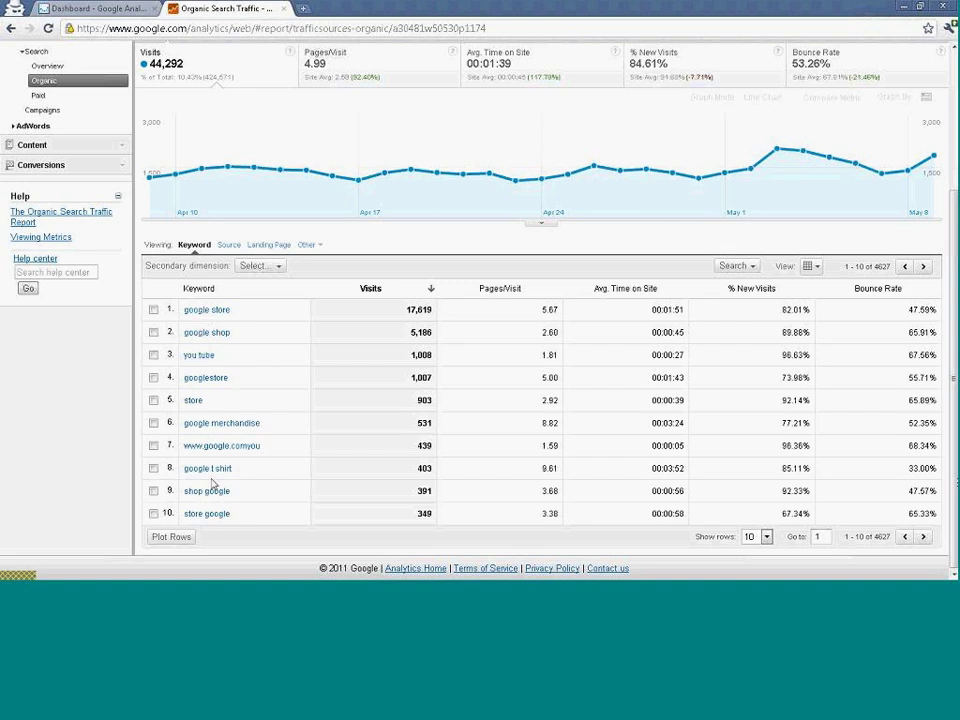
{"action": "left_click", "coordinate": [239, 250]}
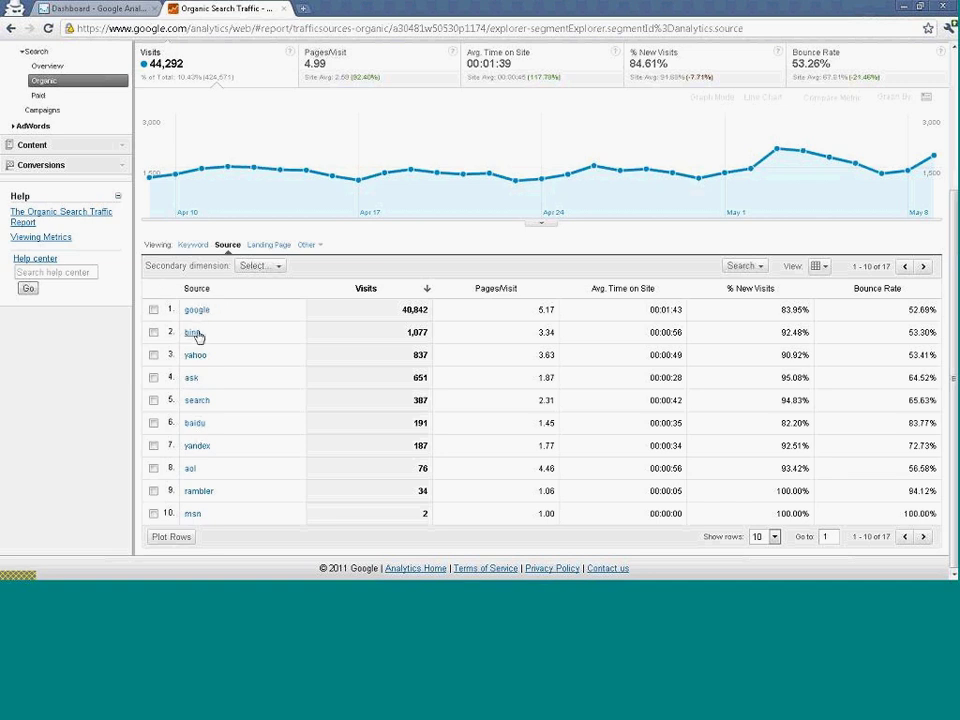
{"action": "left_click", "coordinate": [37, 95]}
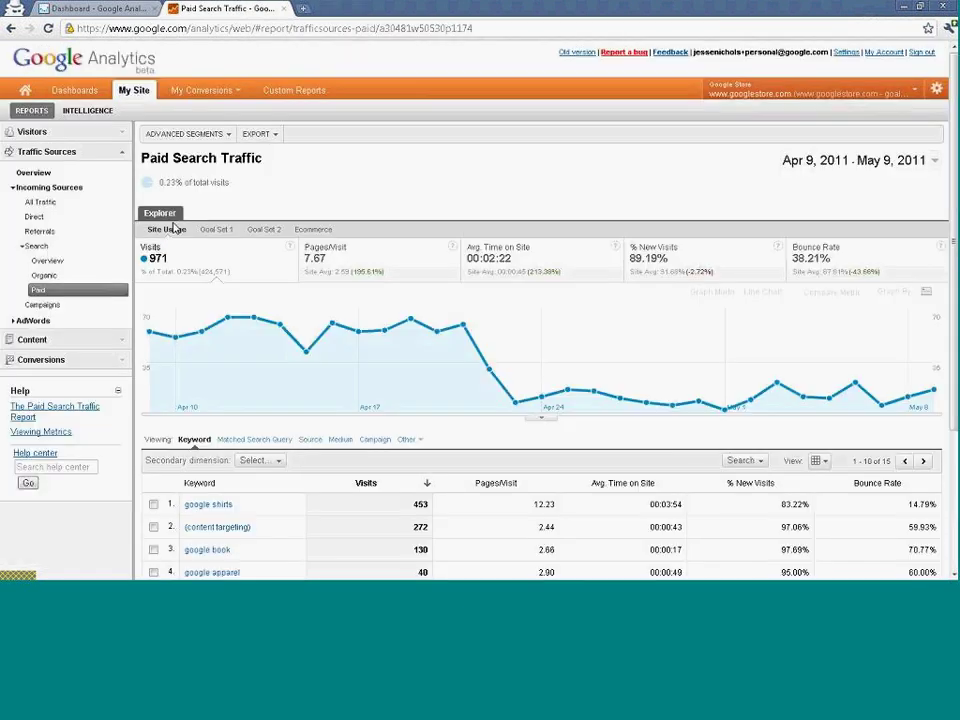
Open the Campaigns report under Incoming Sources and highlight the visits of the (not set) campaign
{"action": "left_click", "coordinate": [40, 306]}
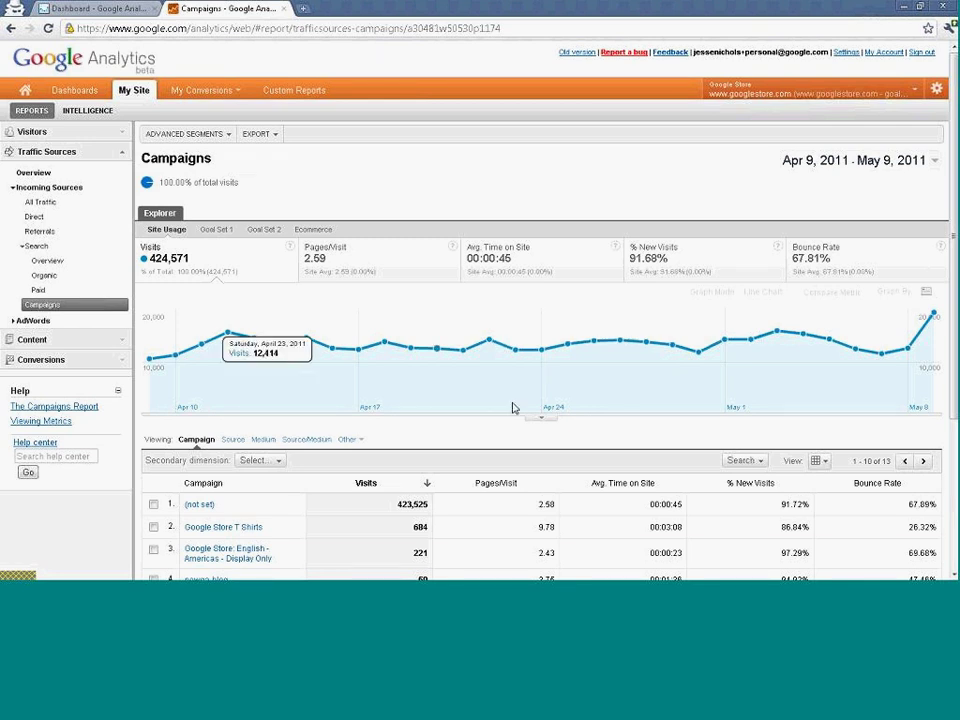
{"action": "scroll", "coordinate": [514, 407], "scroll_direction": "down", "scroll_amount": 3}
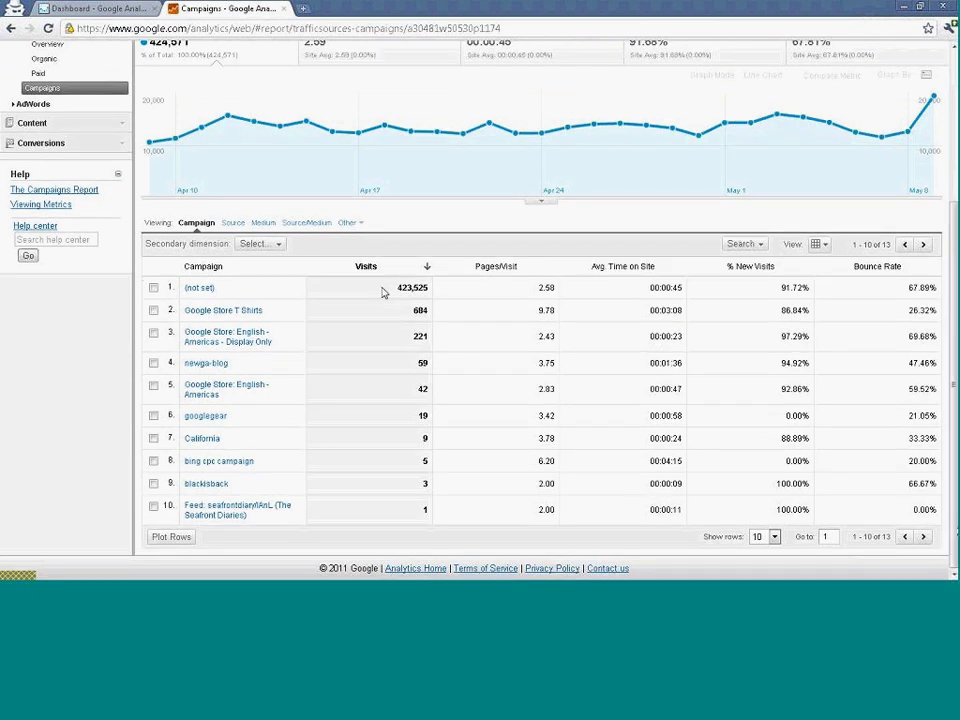
{"action": "left_click_drag", "start_coordinate": [392, 289], "coordinate": [414, 288]}
{"action": "left_click", "coordinate": [424, 289]}
{"action": "scroll", "coordinate": [917, 450], "scroll_direction": "up", "scroll_amount": 1}
{"action": "scroll", "coordinate": [299, 136], "scroll_direction": "up", "scroll_amount": 5}
{"action": "scroll", "coordinate": [299, 136], "scroll_direction": "down", "scroll_amount": 3}
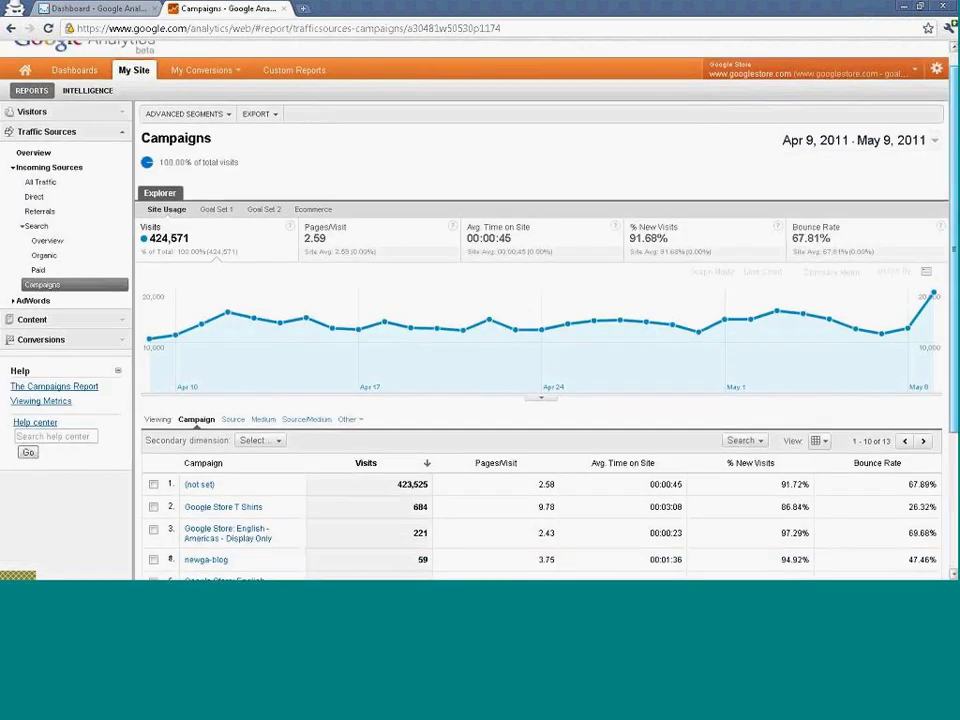
Highlight the Campaigns report's share of total visits and compare it with the (not set) campaign's visits
{"action": "left_click_drag", "start_coordinate": [155, 116], "coordinate": [255, 114]}
{"action": "left_click", "coordinate": [255, 114]}
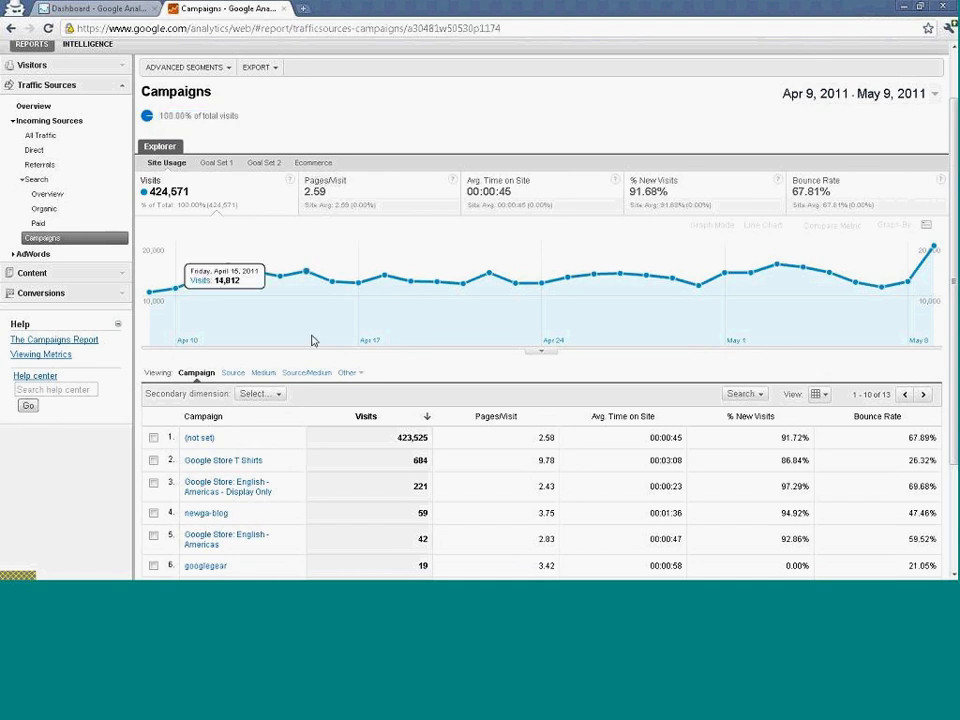
{"action": "left_click_drag", "start_coordinate": [430, 438], "coordinate": [396, 440]}
{"action": "left_click", "coordinate": [428, 438]}
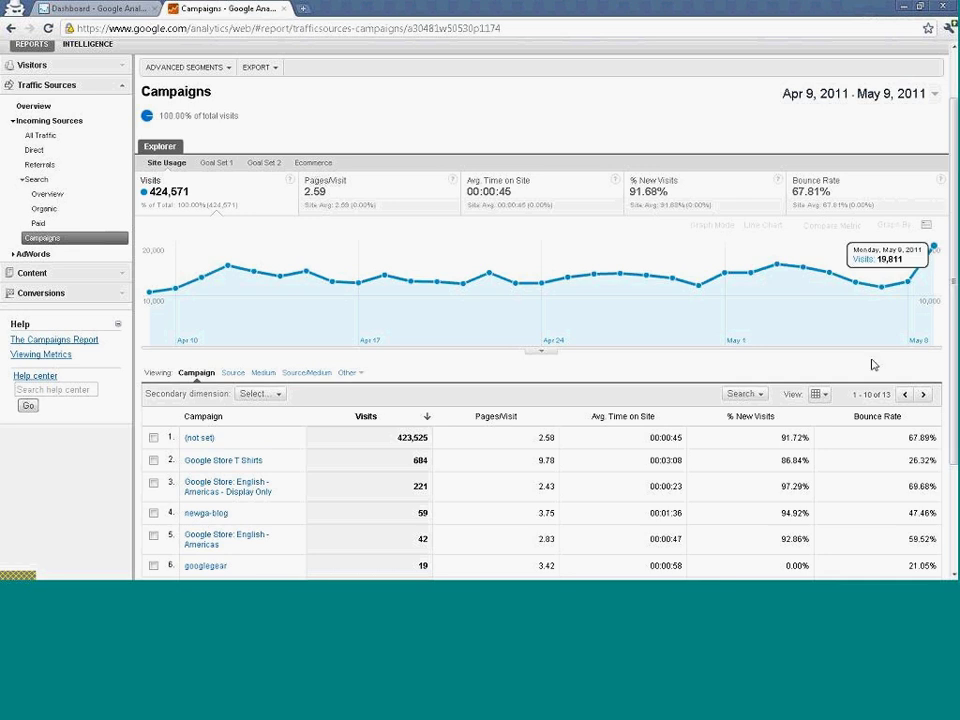
Examine the full list of campaigns against the highlighted (not set) visits figure
{"action": "scroll", "coordinate": [430, 450], "scroll_direction": "down", "scroll_amount": 3}
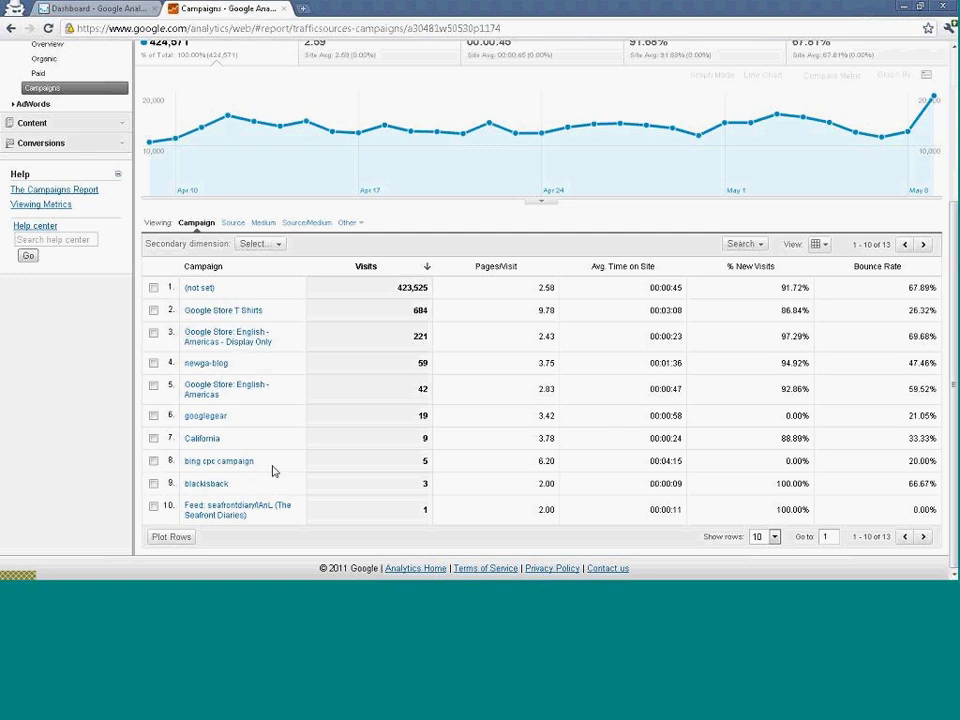
{"action": "left_click_drag", "start_coordinate": [397, 288], "coordinate": [431, 288]}
{"action": "left_click", "coordinate": [431, 288]}
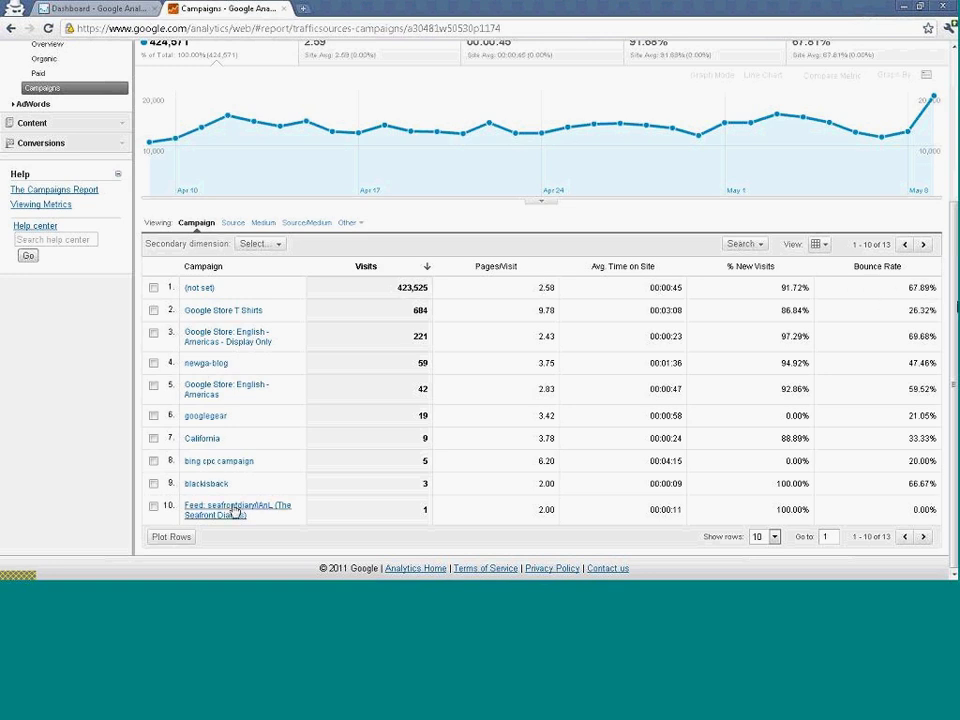
{"action": "scroll", "coordinate": [94, 261], "scroll_direction": "up", "scroll_amount": 3}
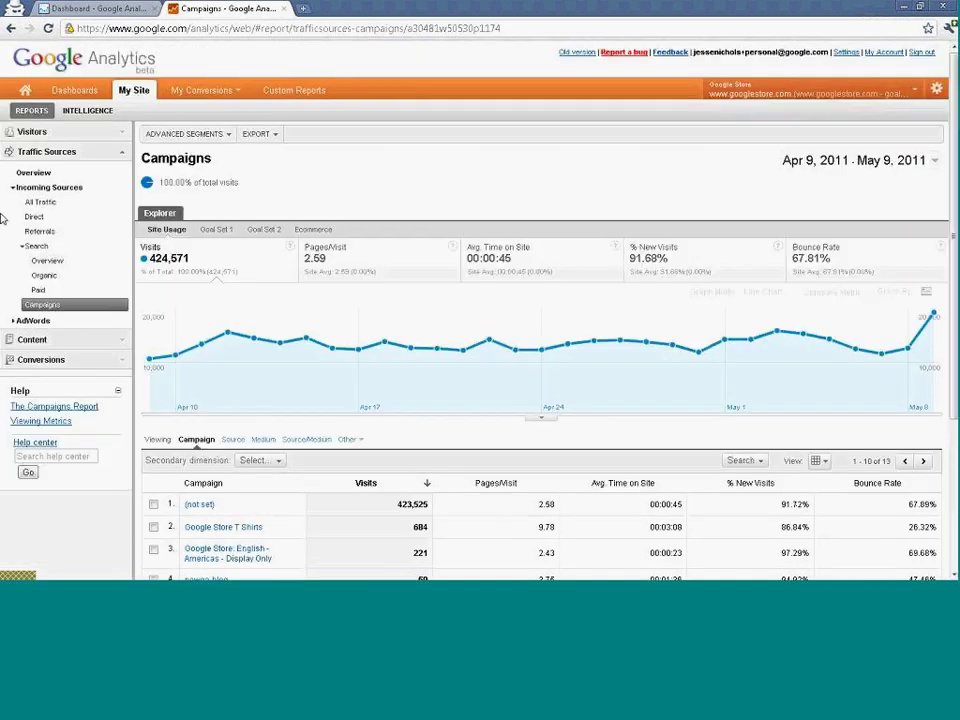
Collapse the Search and Incoming Sources groups and expand the AdWords group of Traffic Sources
{"action": "left_click", "coordinate": [22, 247]}
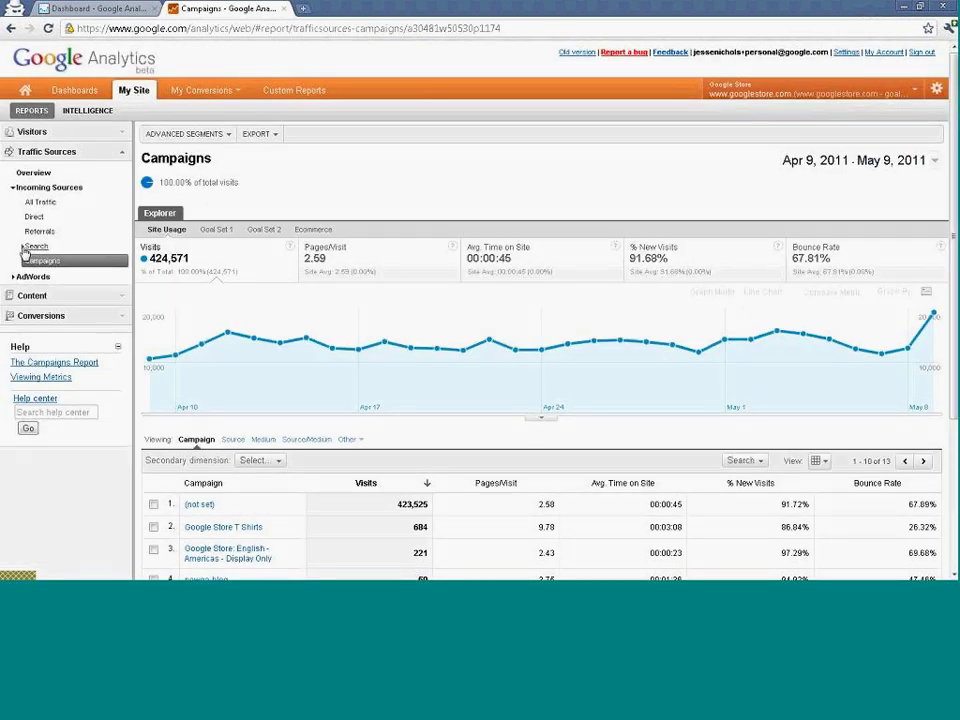
{"action": "left_click", "coordinate": [15, 188]}
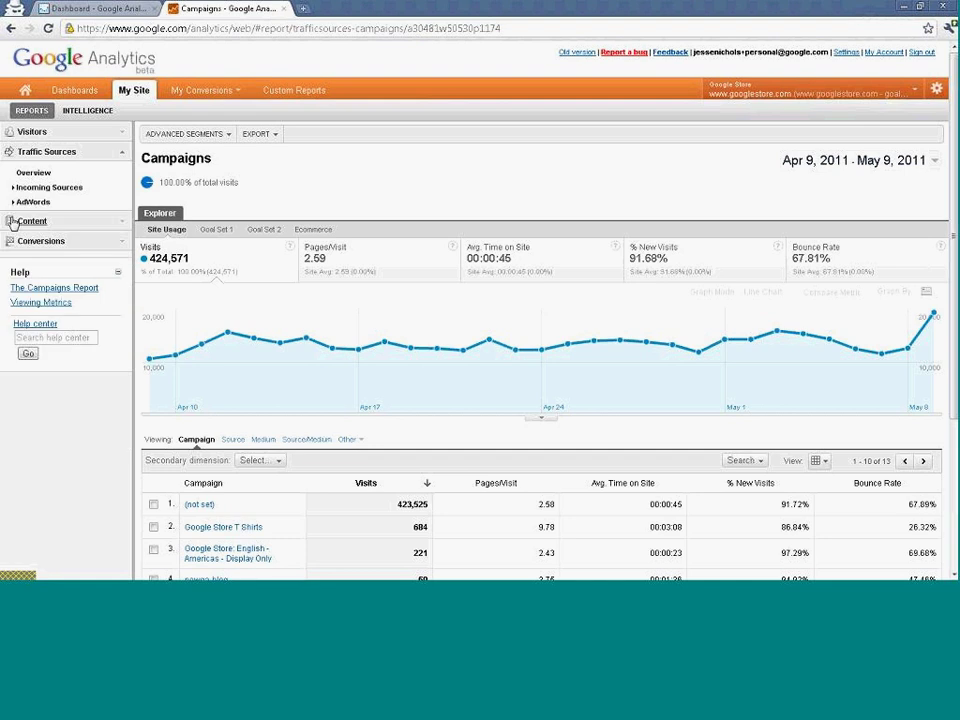
{"action": "left_click", "coordinate": [14, 203]}
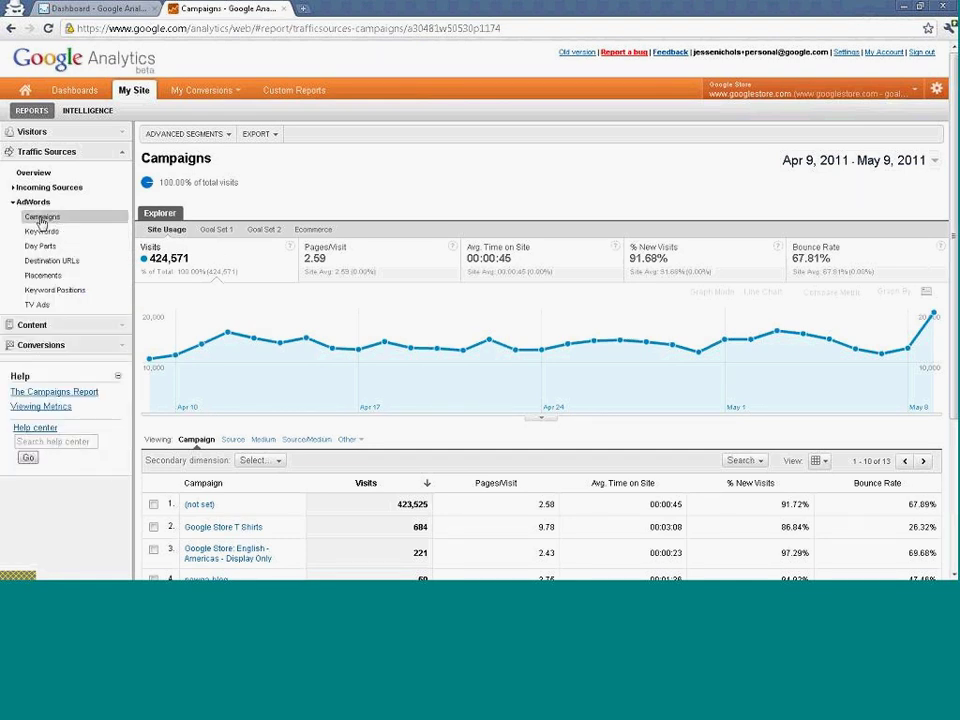
Open the AdWords Campaigns report and view its table by Campaign and by Ad Group
{"action": "left_click", "coordinate": [41, 219]}
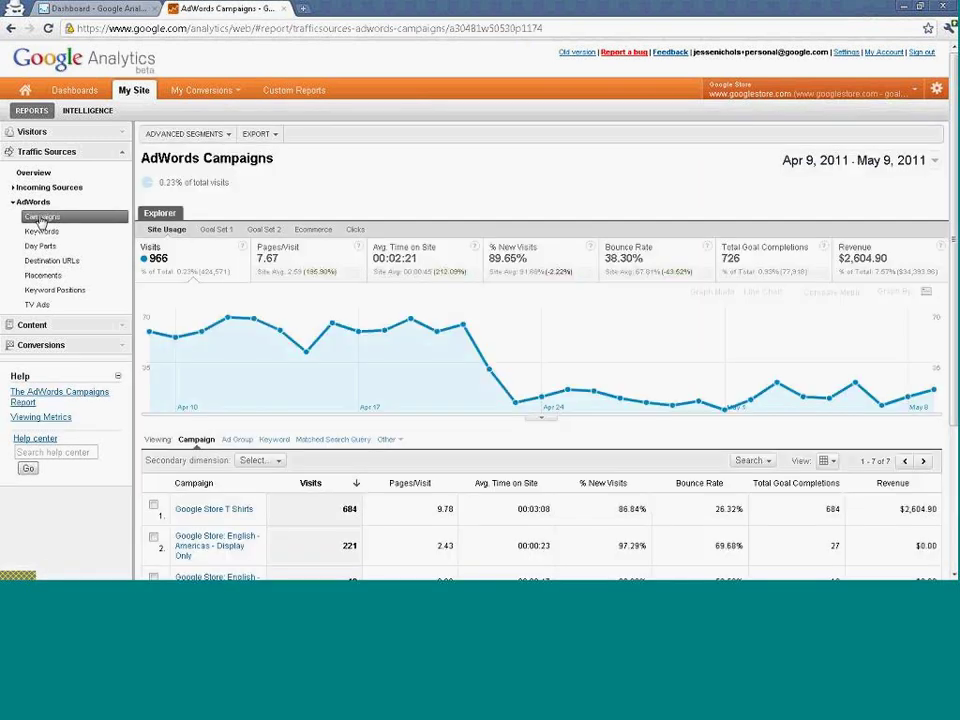
{"action": "scroll", "coordinate": [41, 221], "scroll_direction": "down", "scroll_amount": 2}
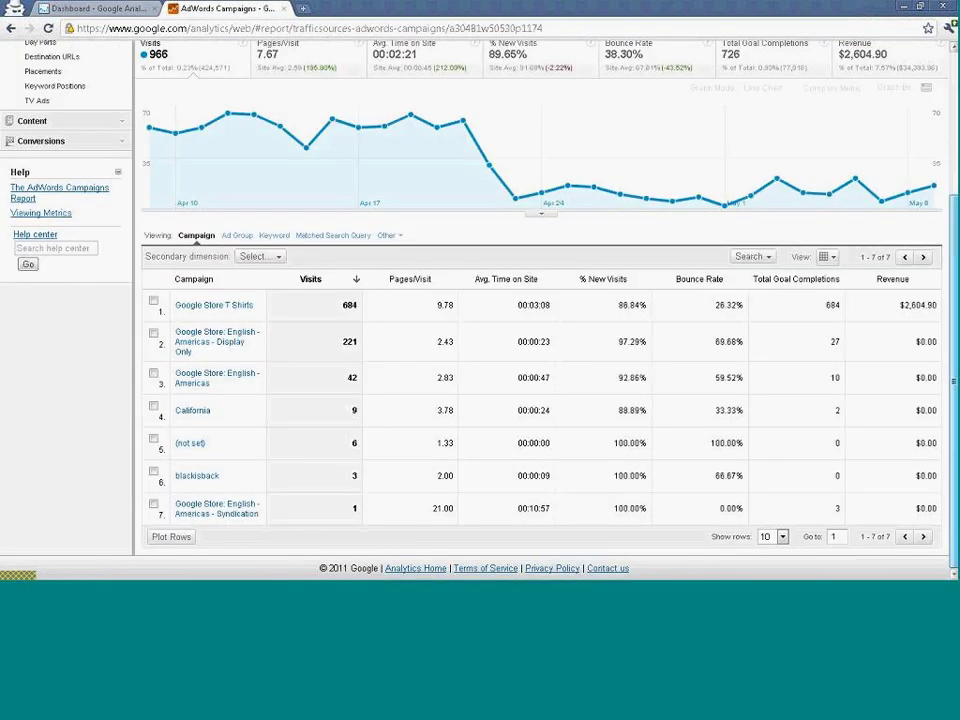
{"action": "scroll", "coordinate": [257, 225], "scroll_direction": "up", "scroll_amount": 2}
{"action": "scroll", "coordinate": [540, 310], "scroll_direction": "up", "scroll_amount": 1}
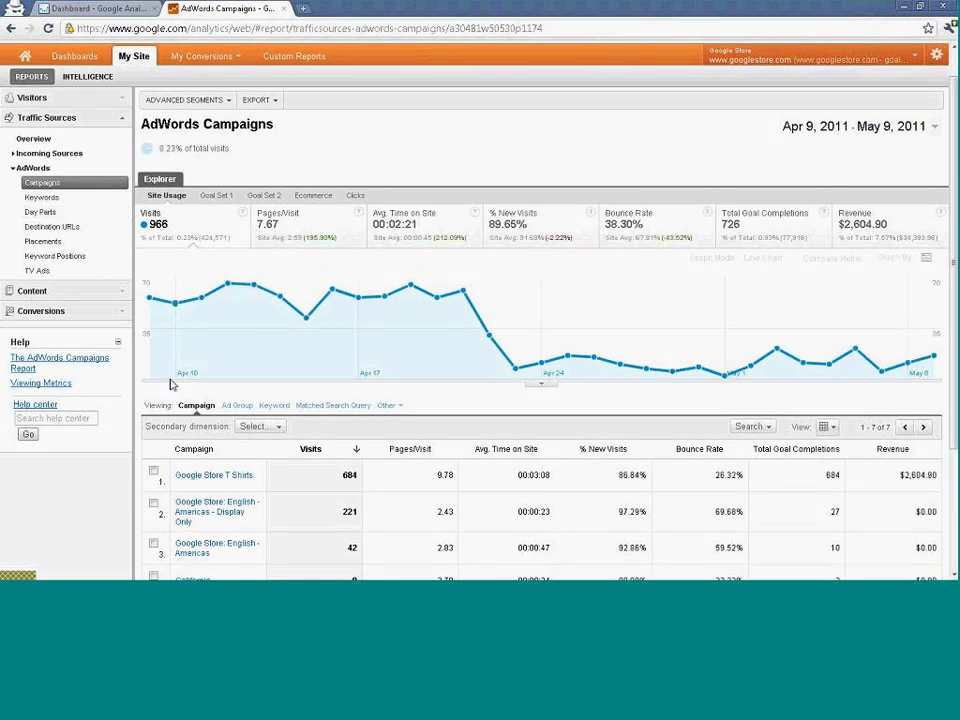
{"action": "left_click", "coordinate": [248, 409]}
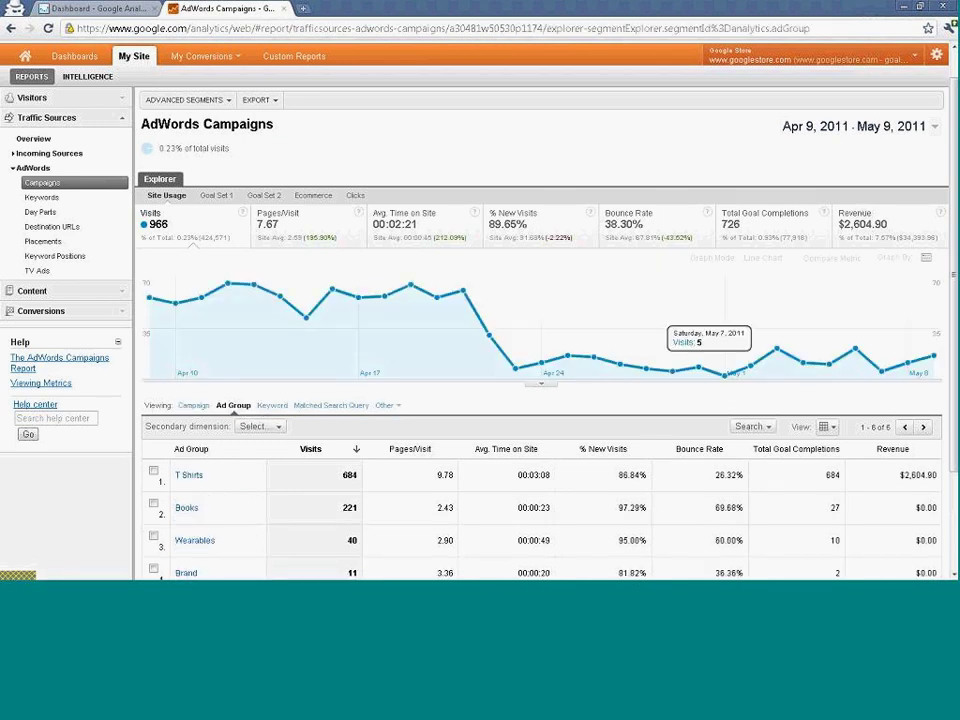
{"action": "scroll", "coordinate": [540, 350], "scroll_direction": "down", "scroll_amount": 3}
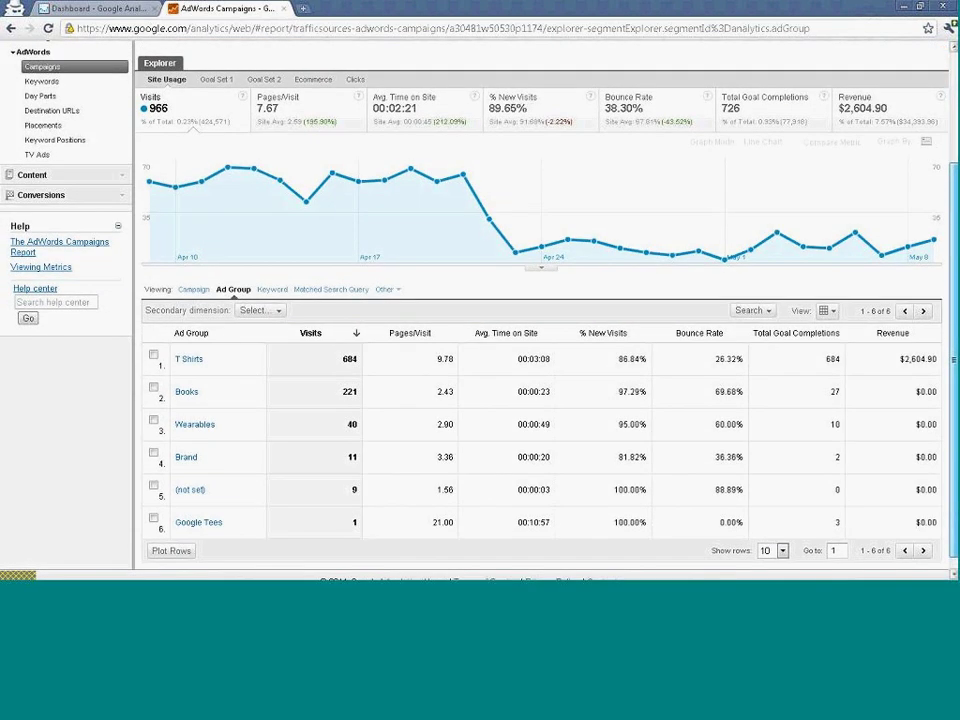
{"action": "scroll", "coordinate": [60, 190], "scroll_direction": "up", "scroll_amount": 2}
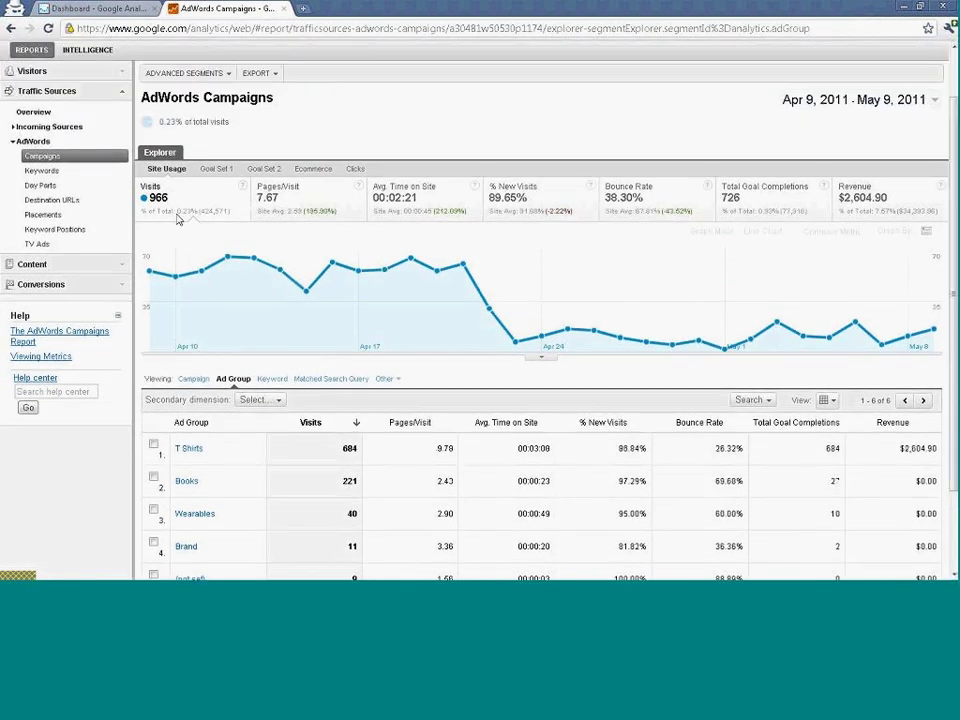
View the AdWords Day Parts report by hour and open the AdWords Destination URLs report
{"action": "left_click", "coordinate": [44, 188]}
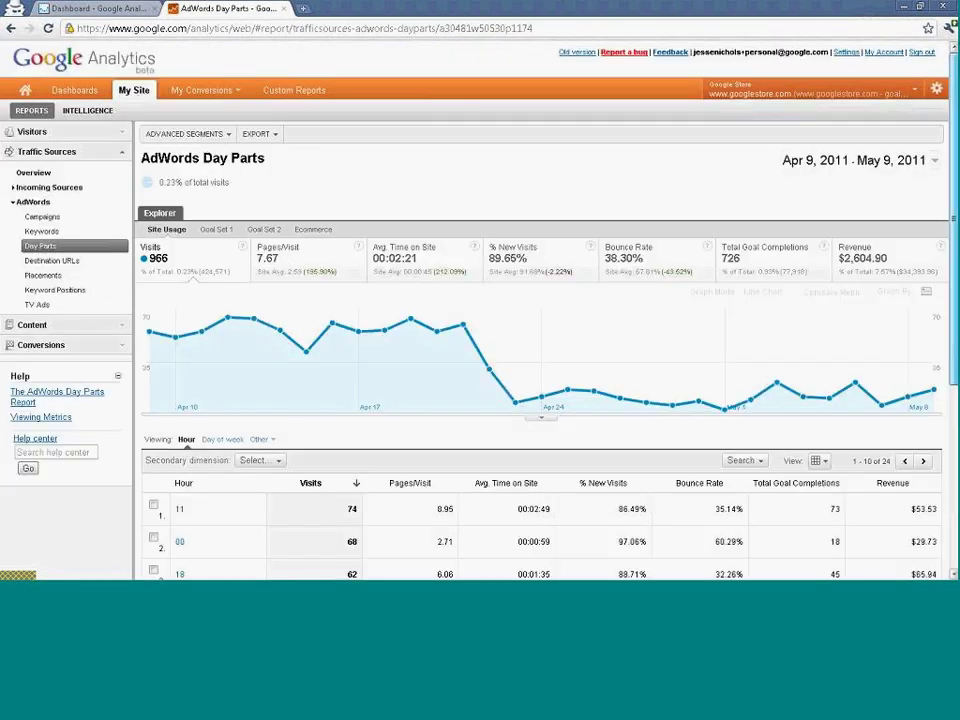
{"action": "scroll", "coordinate": [540, 400], "scroll_direction": "down", "scroll_amount": 3}
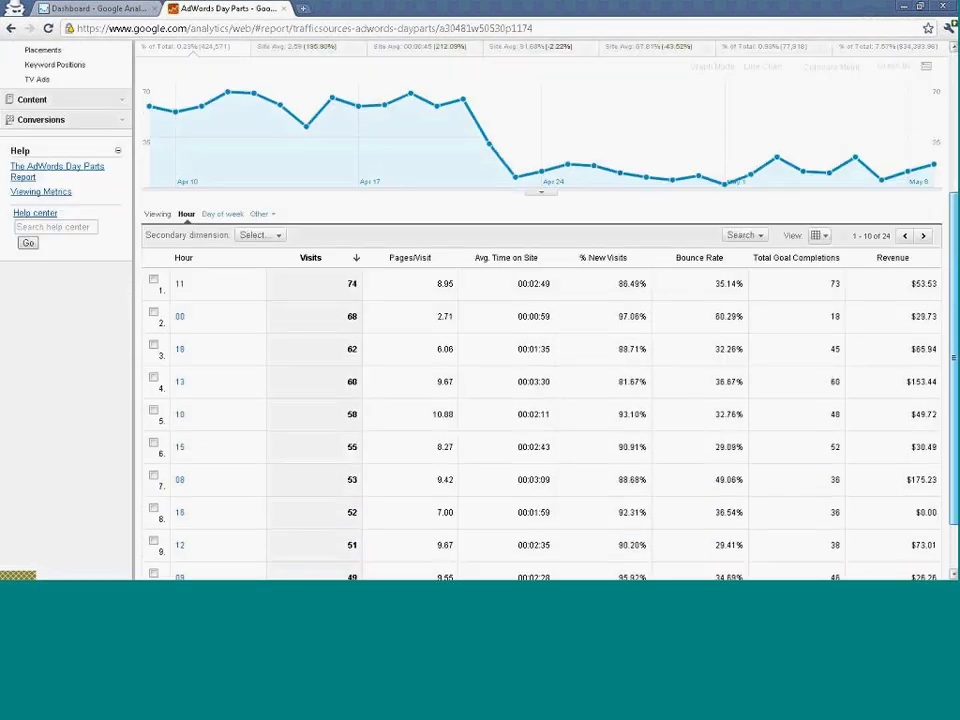
{"action": "scroll", "coordinate": [948, 311], "scroll_direction": "up", "scroll_amount": 3}
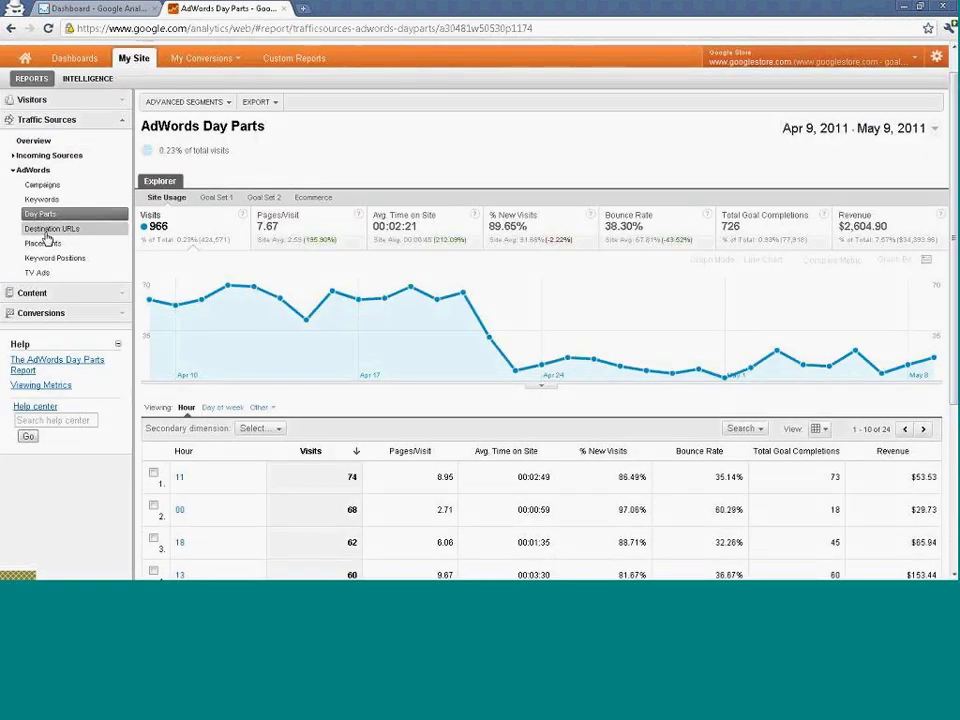
{"action": "left_click", "coordinate": [45, 232]}
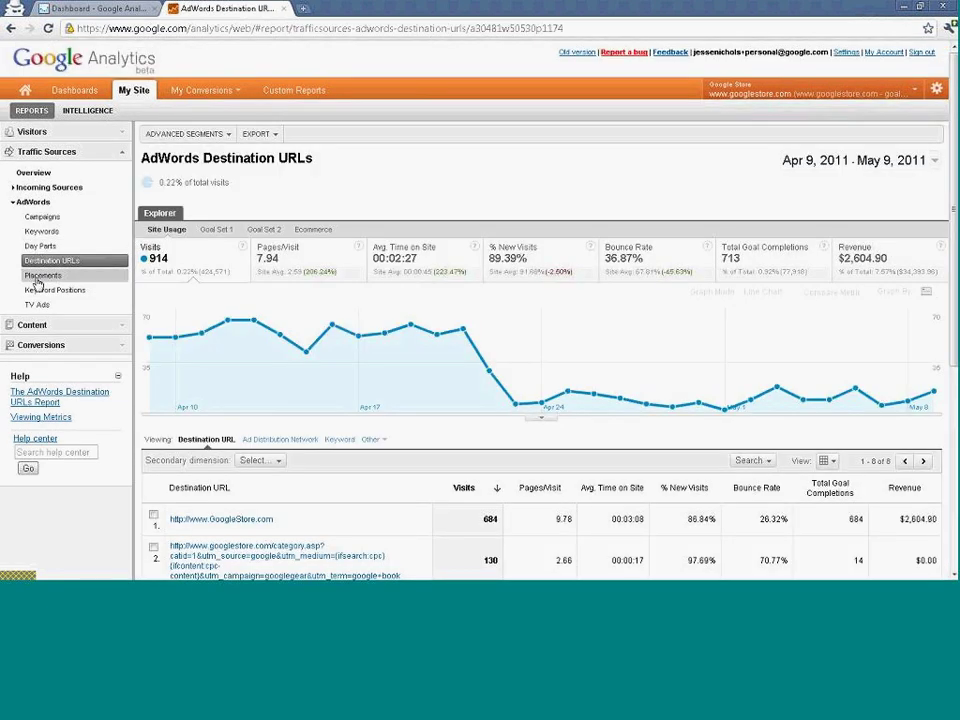
Open the AdWords Placements report, view the domains under Automatic placements, return to the full report and list it by Placement URL
{"action": "left_click", "coordinate": [36, 280]}
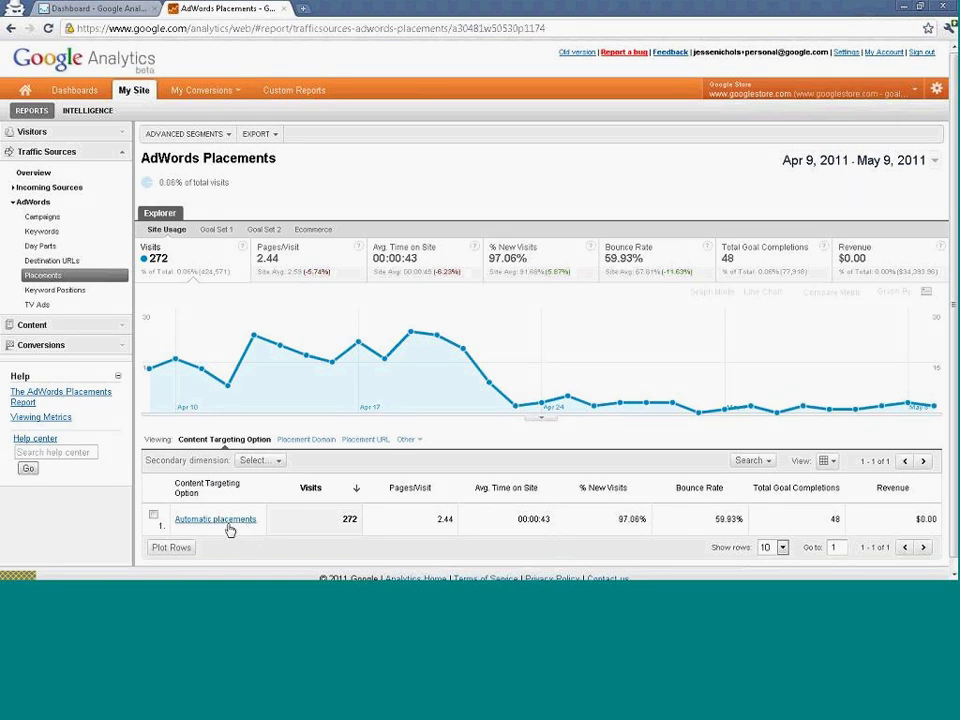
{"action": "left_click", "coordinate": [221, 519]}
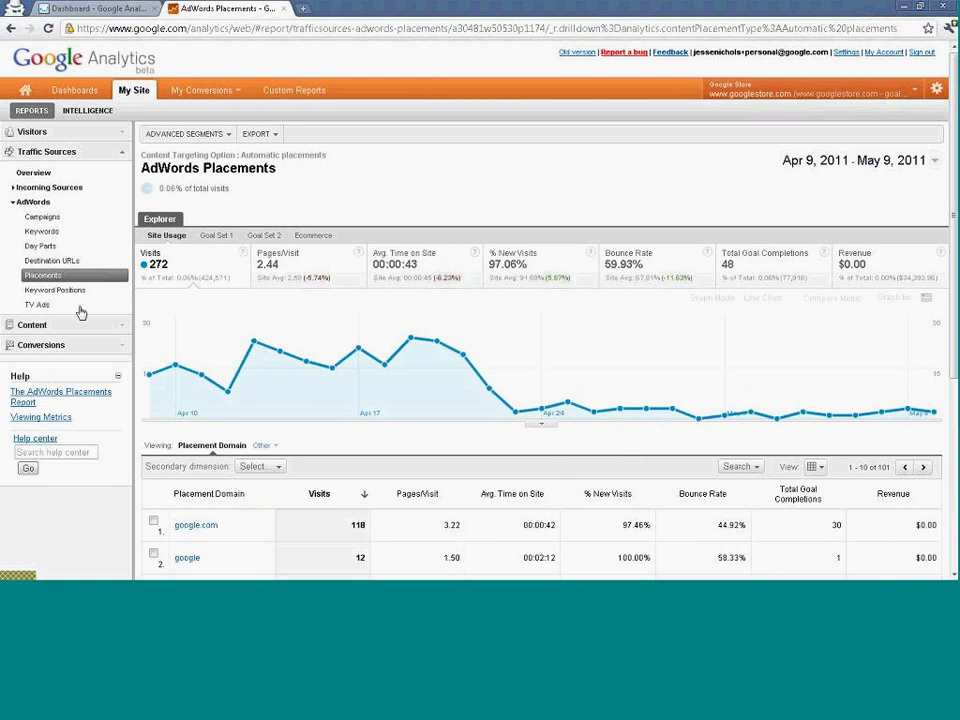
{"action": "left_click", "coordinate": [12, 28]}
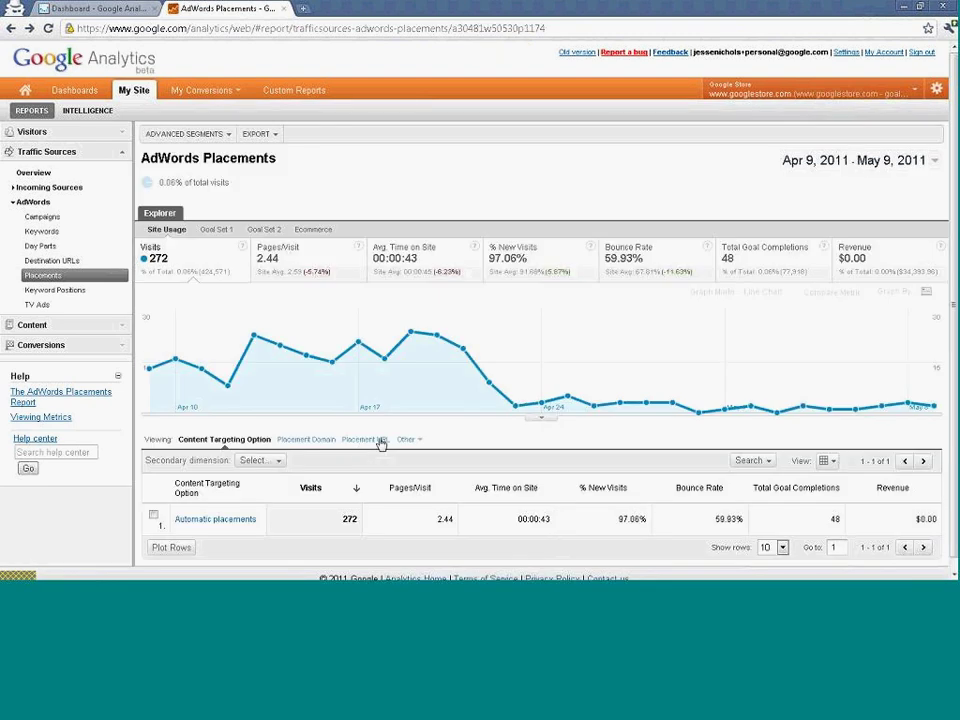
{"action": "left_click", "coordinate": [380, 441]}
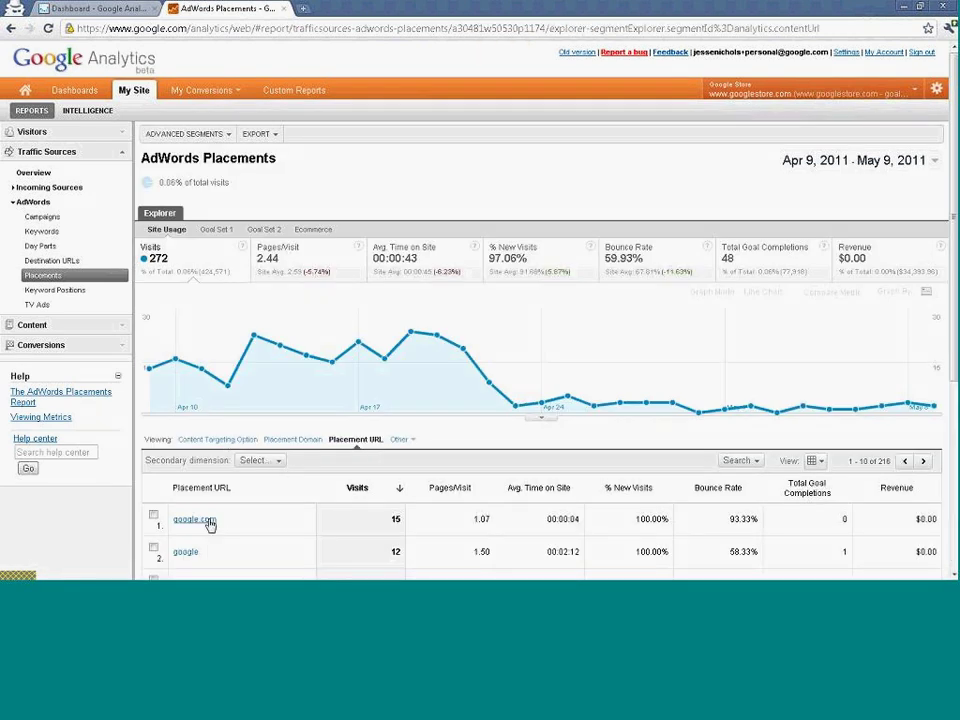
Open the AdWords Keyword Positions report, show the ad positions for "google shirts" and keep Visits as the position metric
{"action": "left_click", "coordinate": [47, 291]}
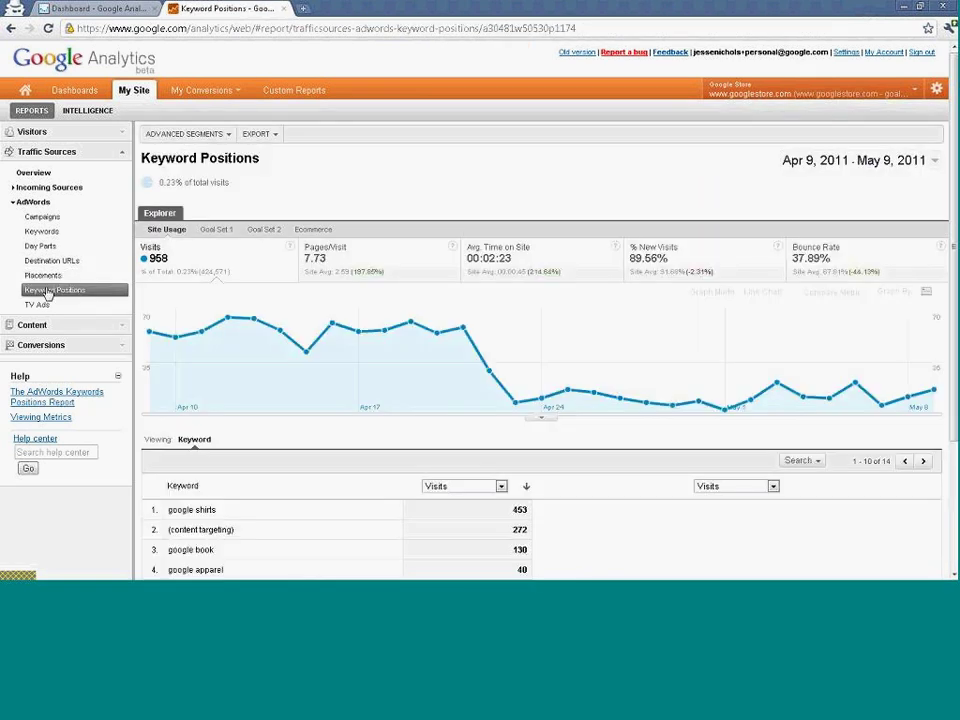
{"action": "left_click", "coordinate": [258, 512]}
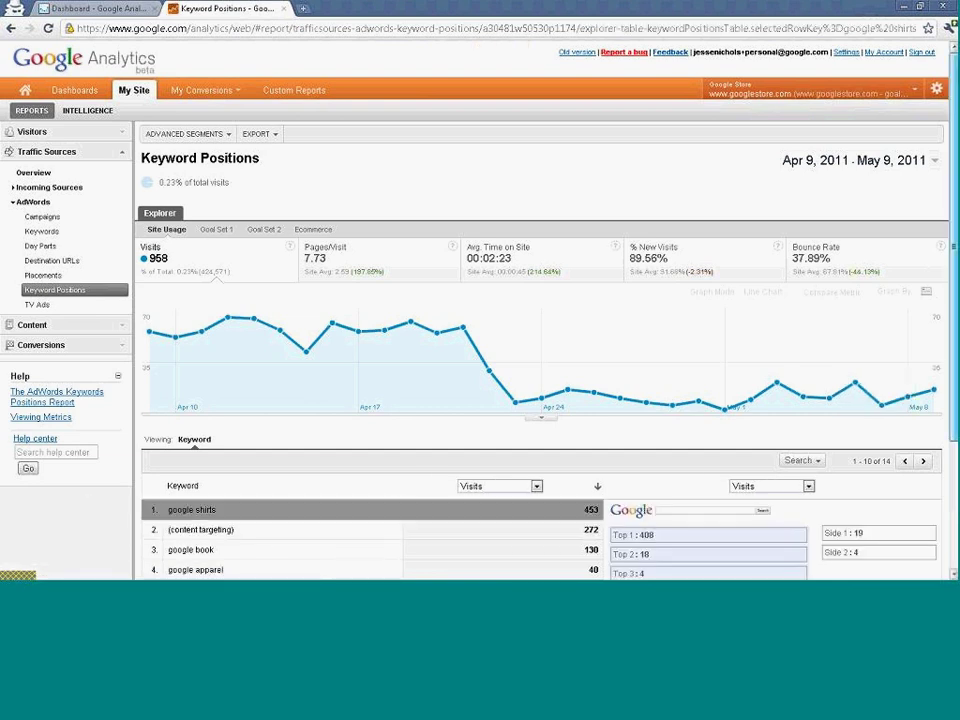
{"action": "scroll", "coordinate": [757, 390], "scroll_direction": "down", "scroll_amount": 3}
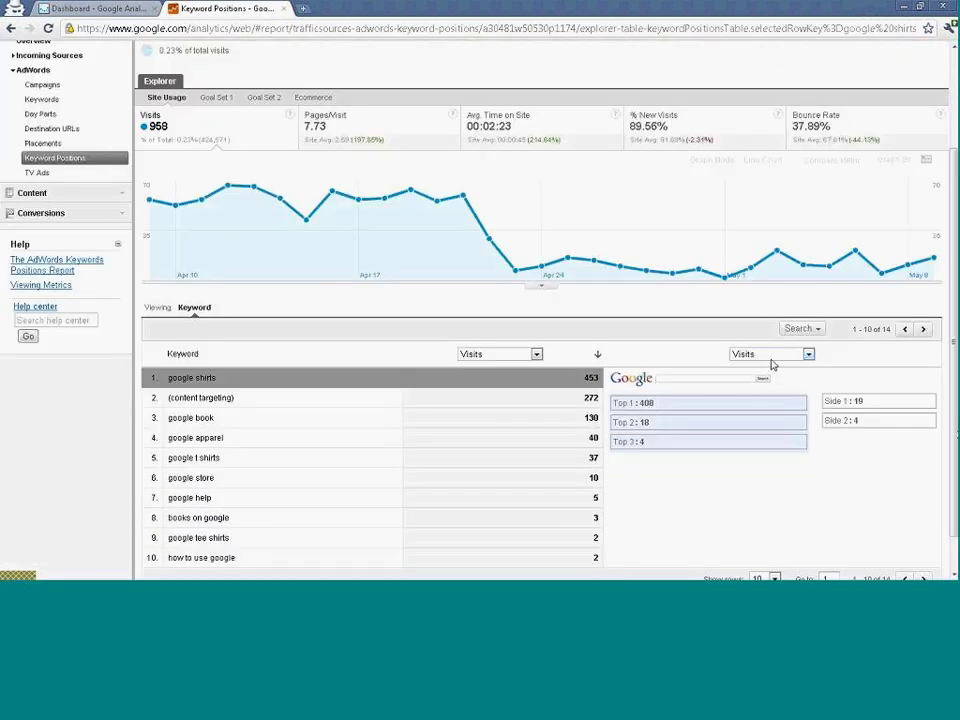
{"action": "left_click", "coordinate": [771, 358]}
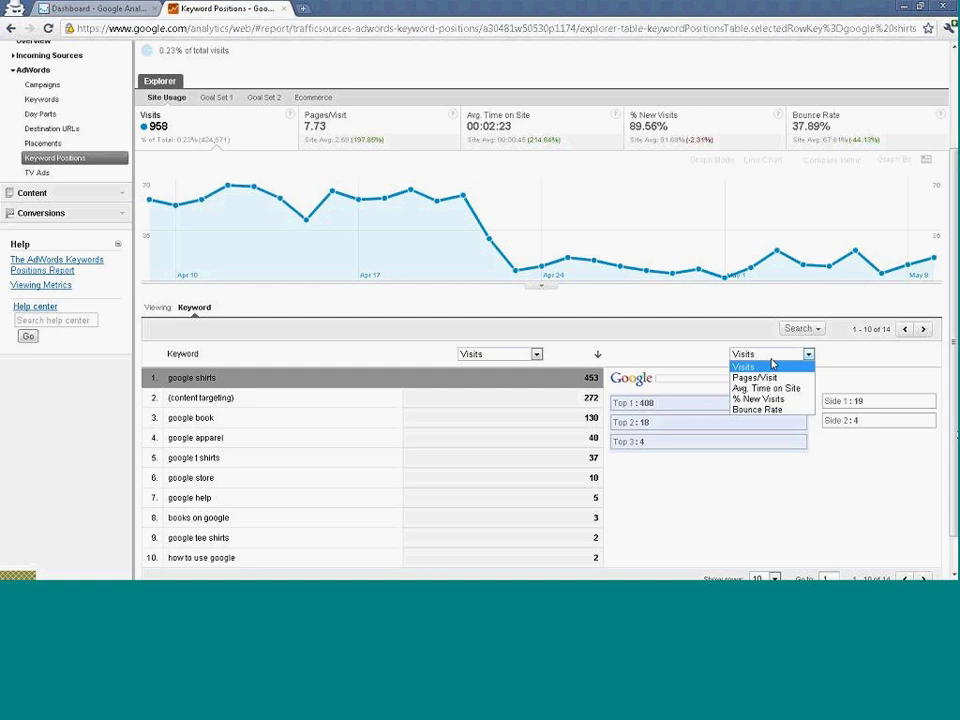
{"action": "left_click", "coordinate": [750, 367]}
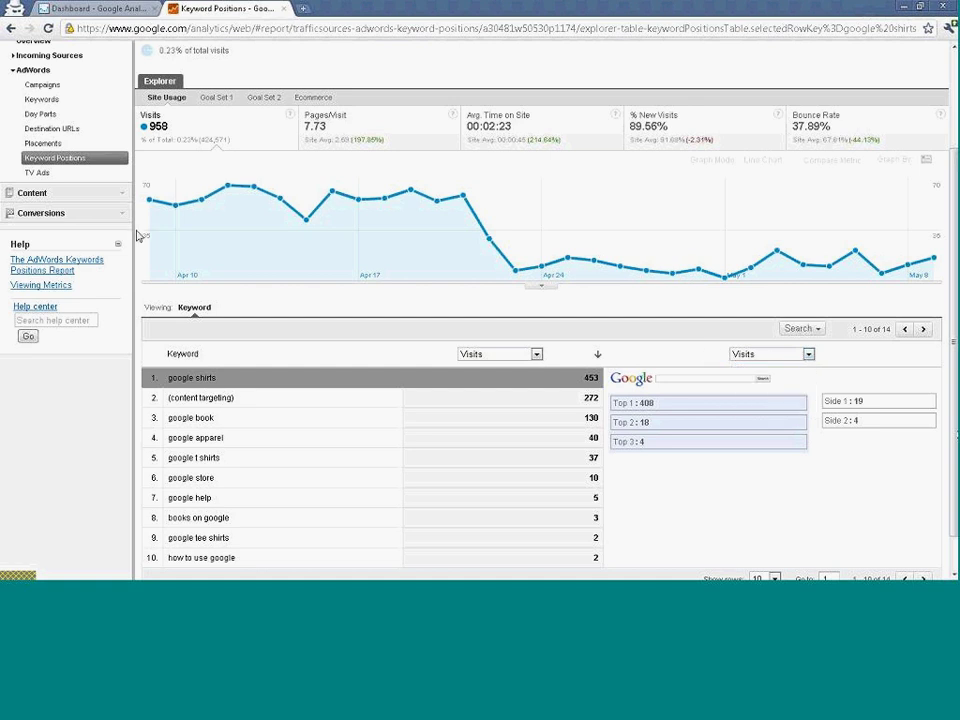
Collapse the AdWords group and the whole Traffic Sources section of the report navigation
{"action": "left_click", "coordinate": [34, 71]}
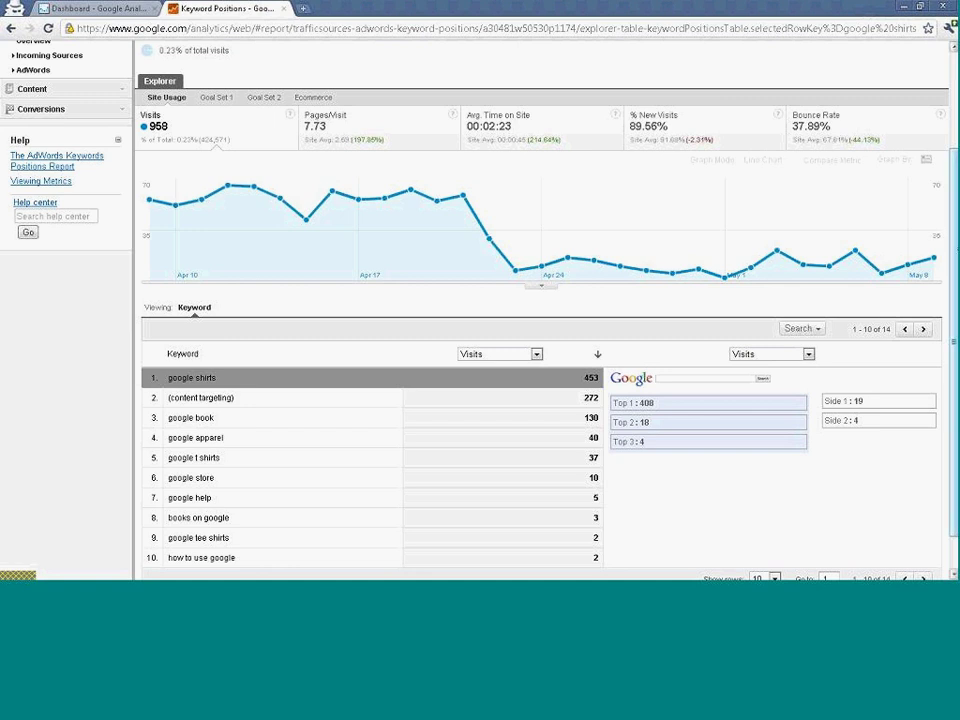
{"action": "scroll", "coordinate": [34, 71], "scroll_direction": "up", "scroll_amount": 3}
{"action": "left_click", "coordinate": [66, 153]}
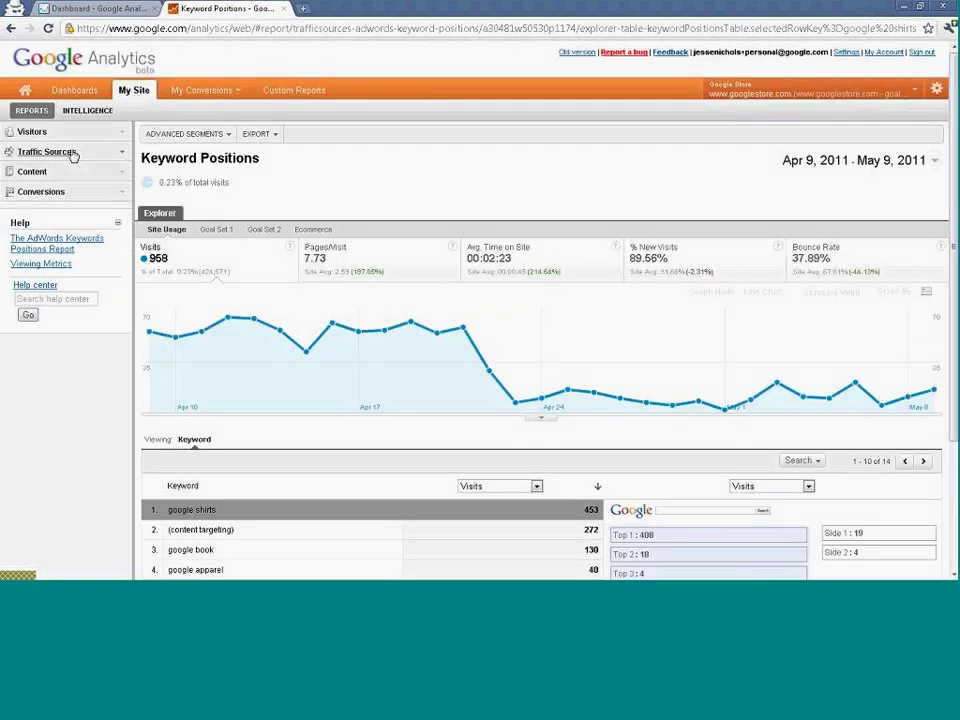
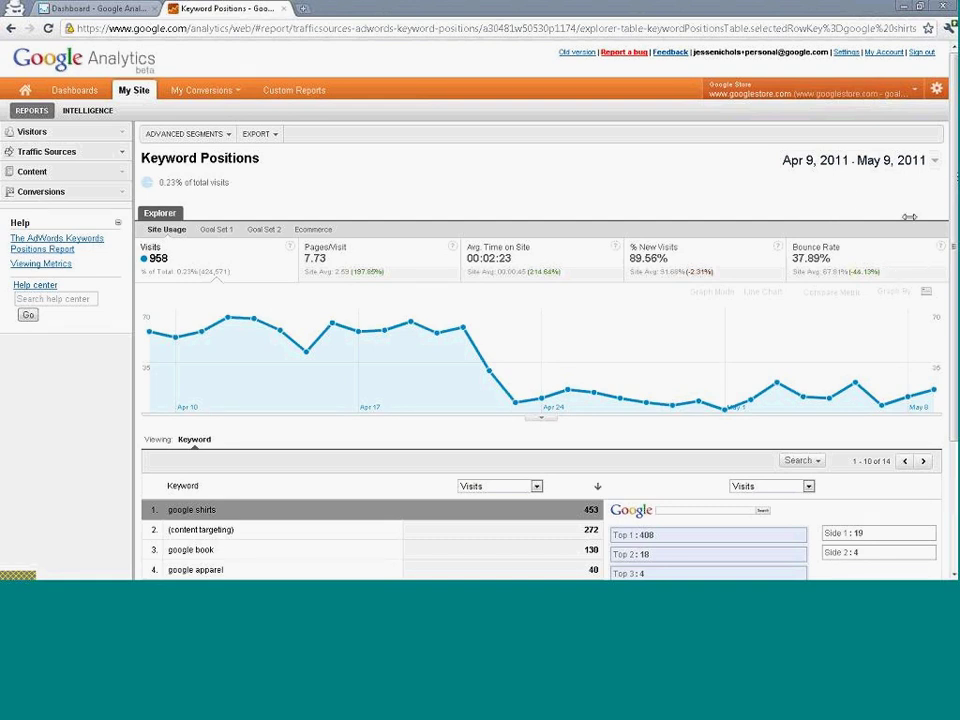
Set the report date range to Apr 1, 2011 - Apr 30, 2011 and apply it
{"action": "left_click", "coordinate": [934, 163]}
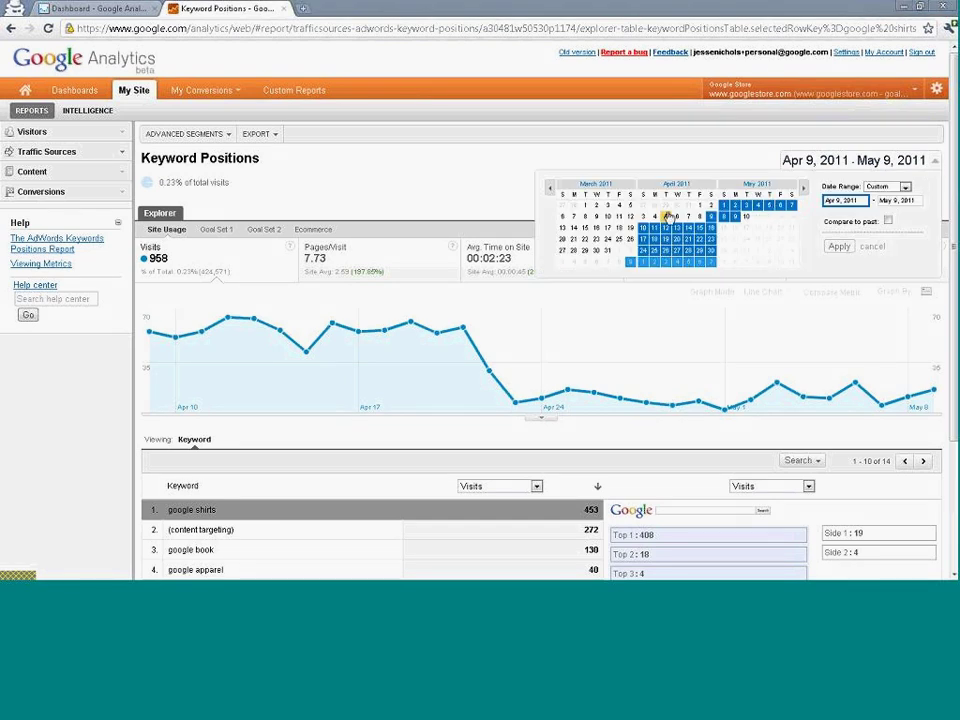
{"action": "left_click", "coordinate": [699, 205]}
{"action": "left_click", "coordinate": [711, 250]}
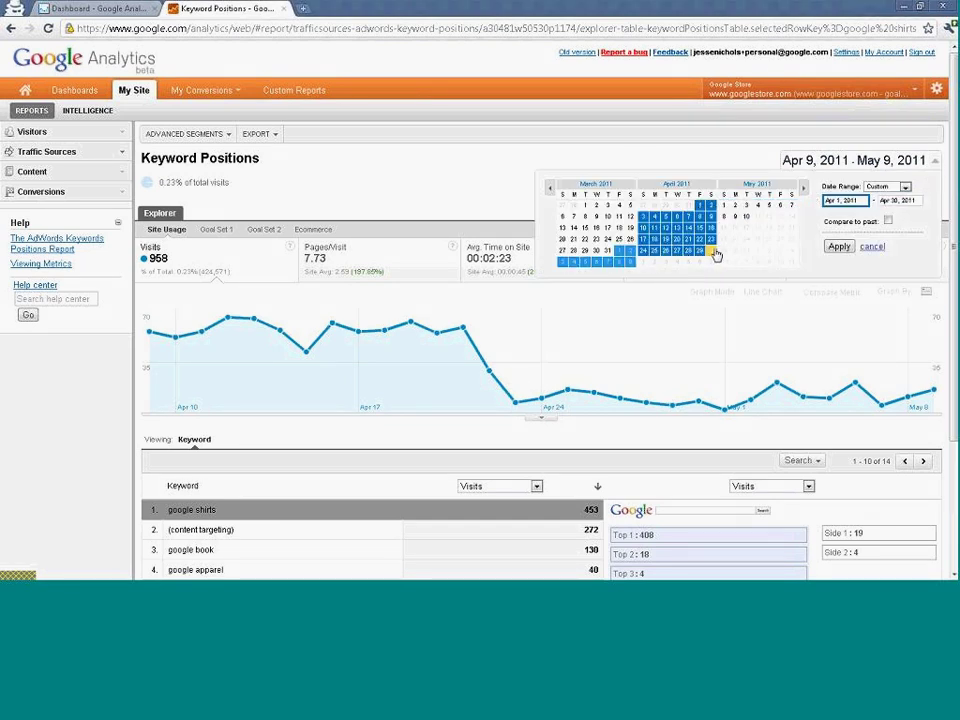
{"action": "left_click", "coordinate": [838, 246]}
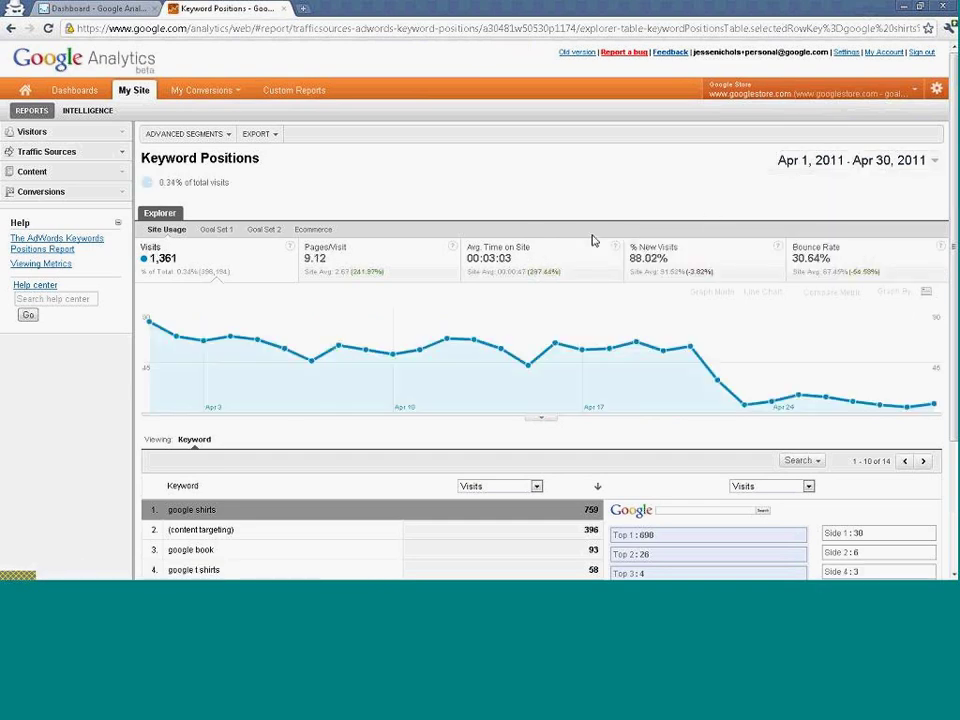
Expand Traffic Sources and its Incoming Sources group, and open the Direct traffic report
{"action": "left_click", "coordinate": [50, 155]}
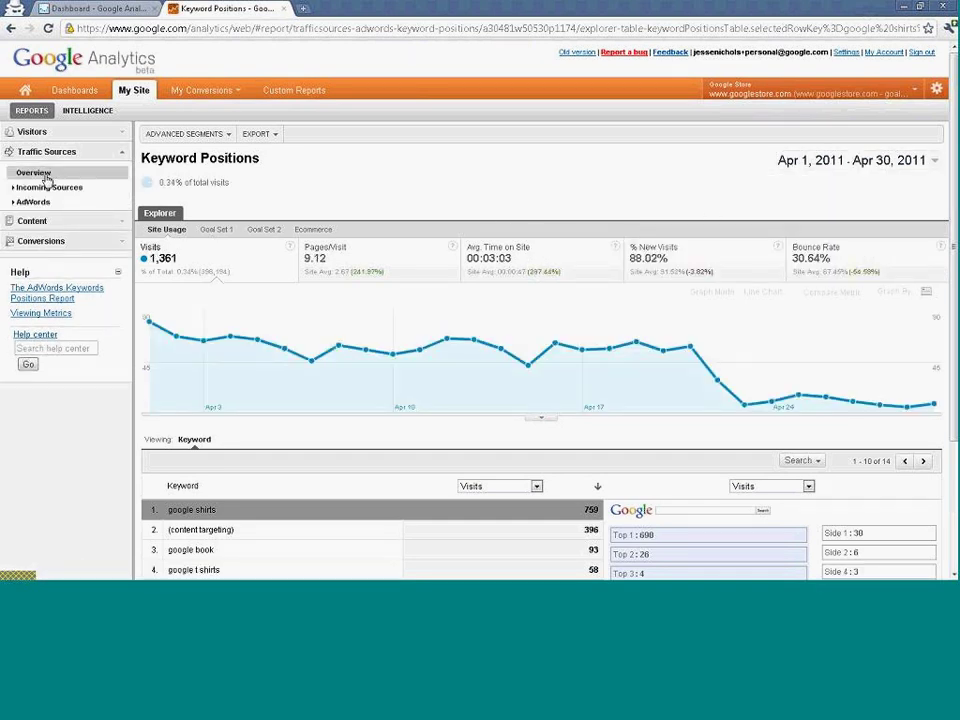
{"action": "left_click", "coordinate": [45, 187]}
{"action": "left_click", "coordinate": [38, 216]}
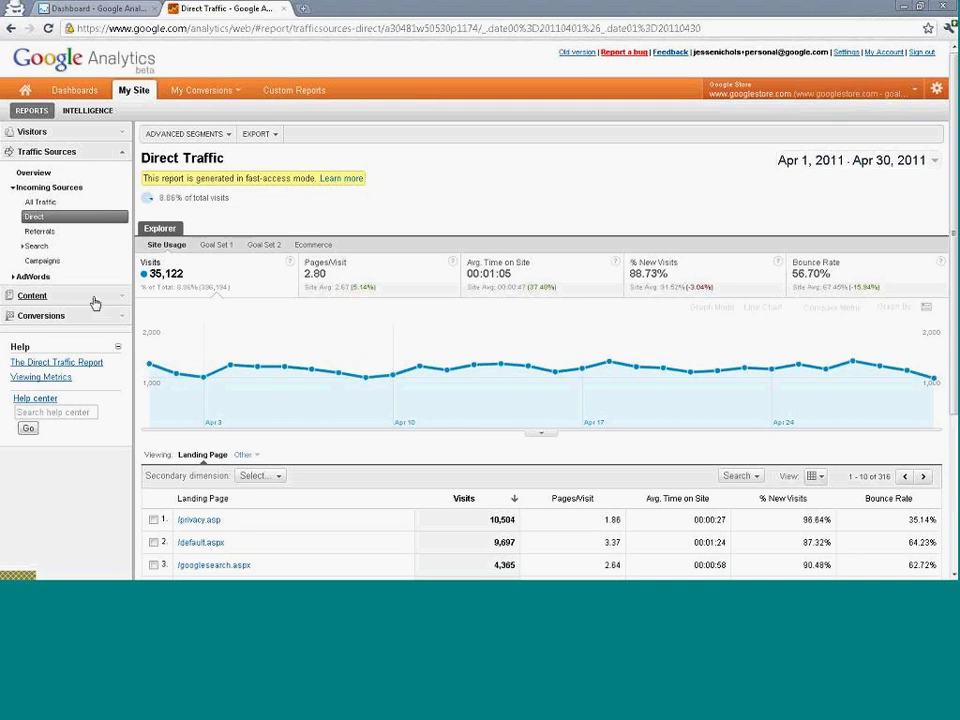
Collapse and re-expand the Incoming Sources group, and open the Referrals report
{"action": "left_click", "coordinate": [22, 190]}
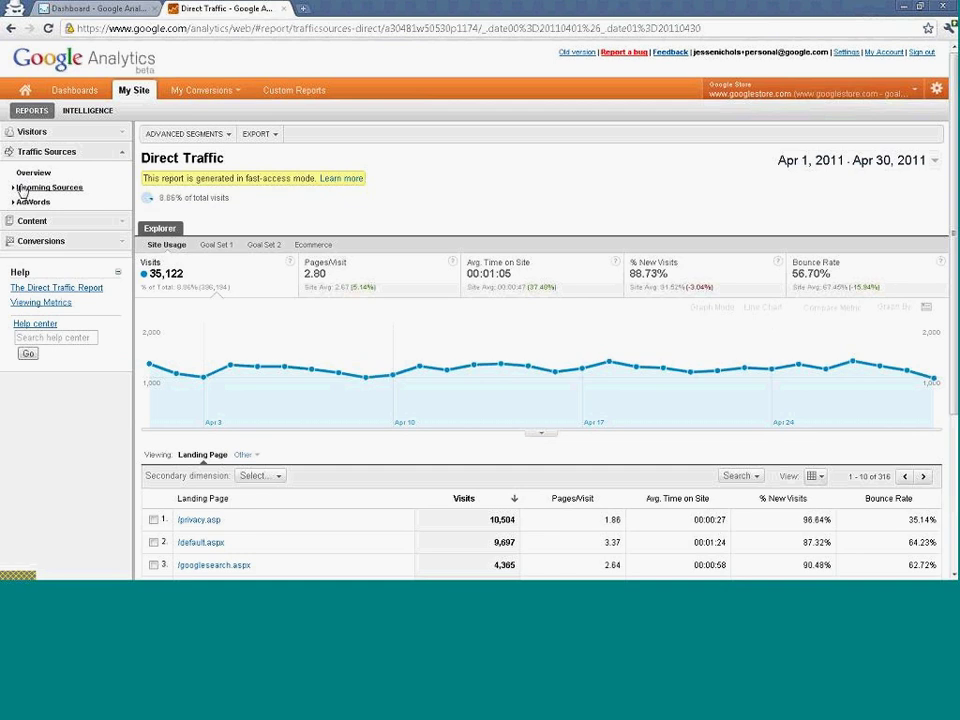
{"action": "left_click", "coordinate": [22, 190]}
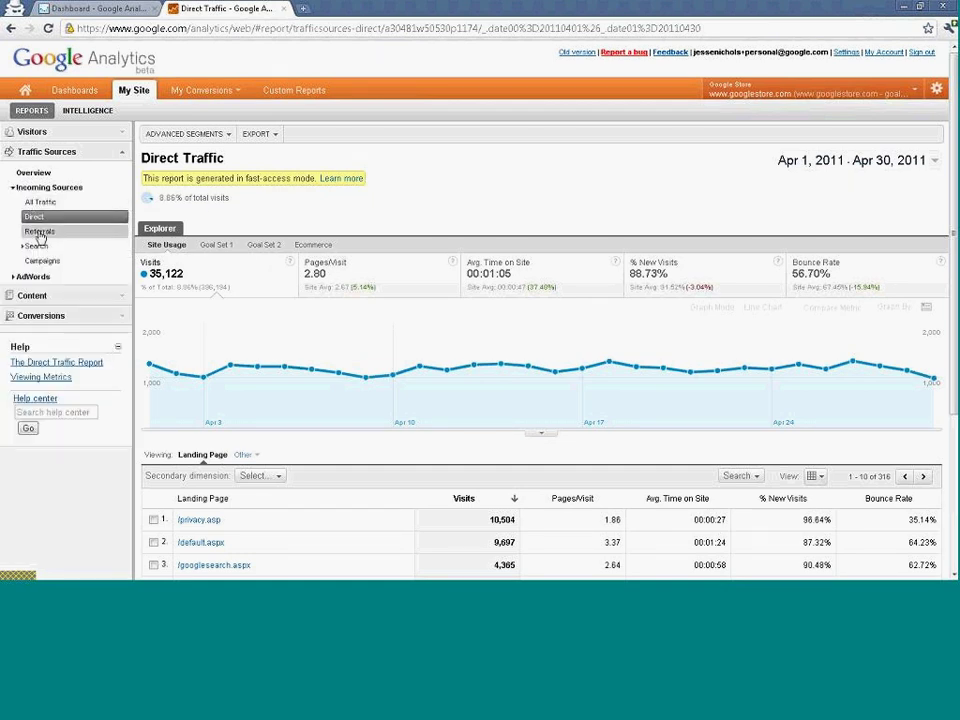
{"action": "left_click", "coordinate": [40, 234]}
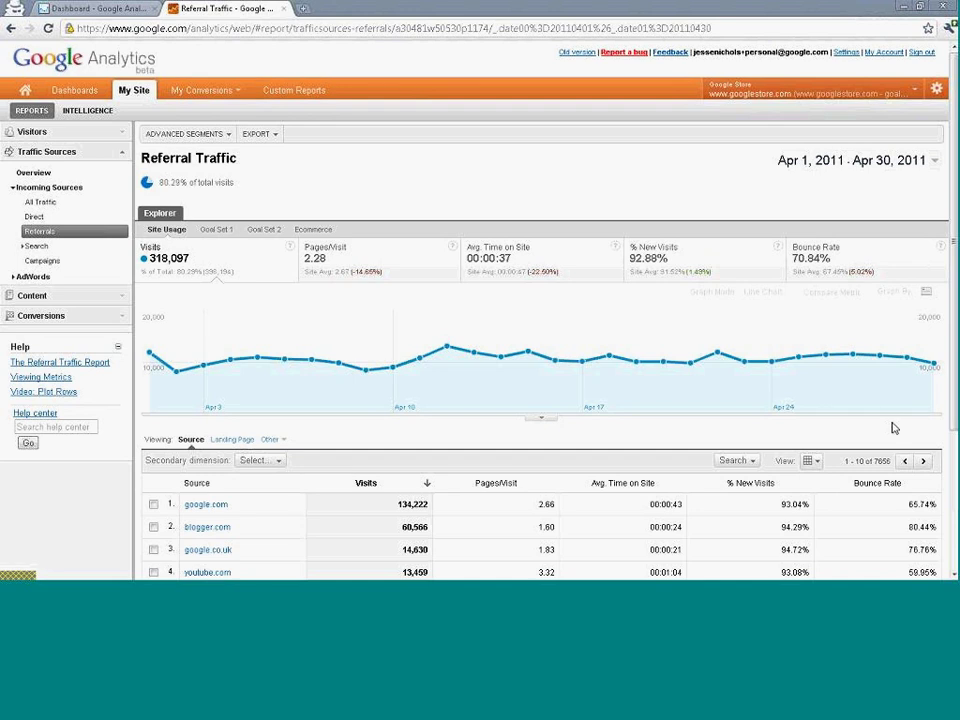
Collapse the Traffic Sources section and expand the Content section with its Site Content group
{"action": "mouse_move", "coordinate": [180, 360]}
{"action": "left_click", "coordinate": [85, 156]}
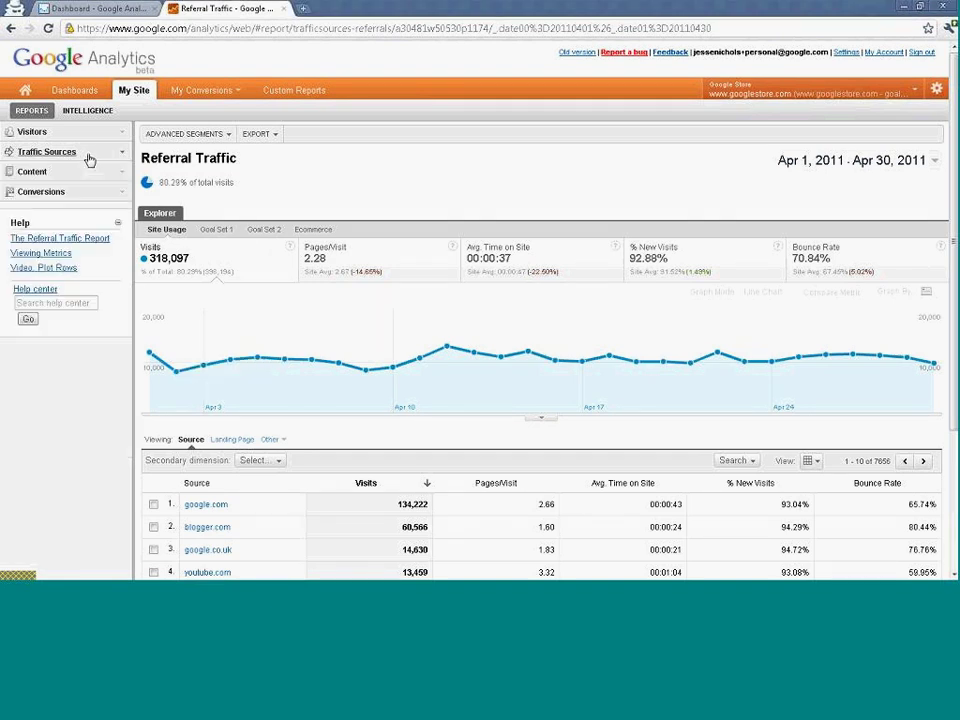
{"action": "left_click", "coordinate": [84, 172]}
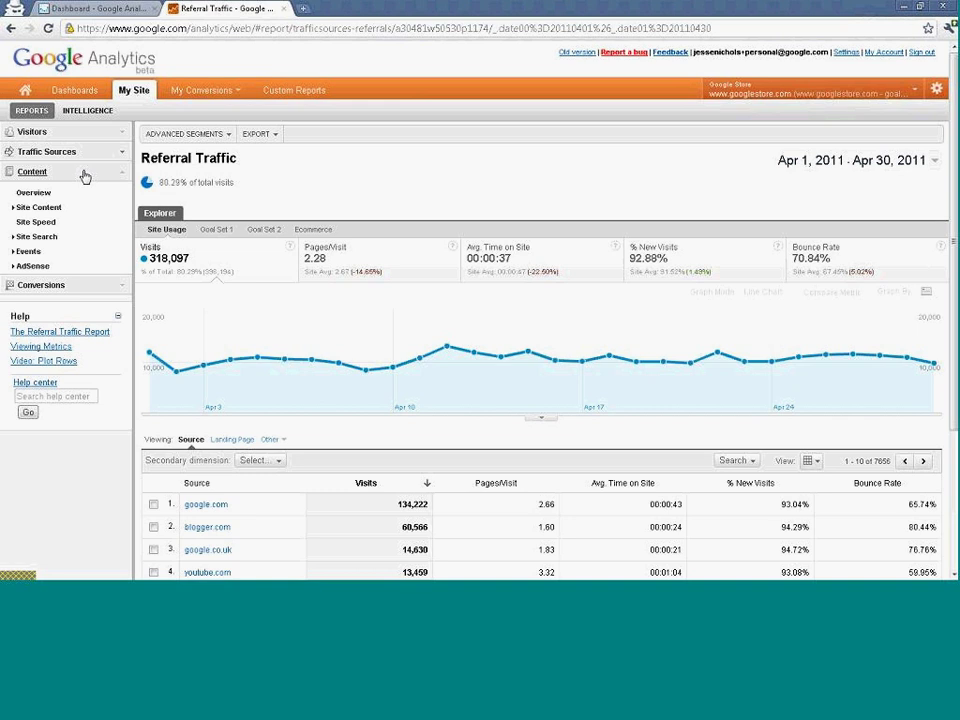
{"action": "left_click", "coordinate": [34, 209]}
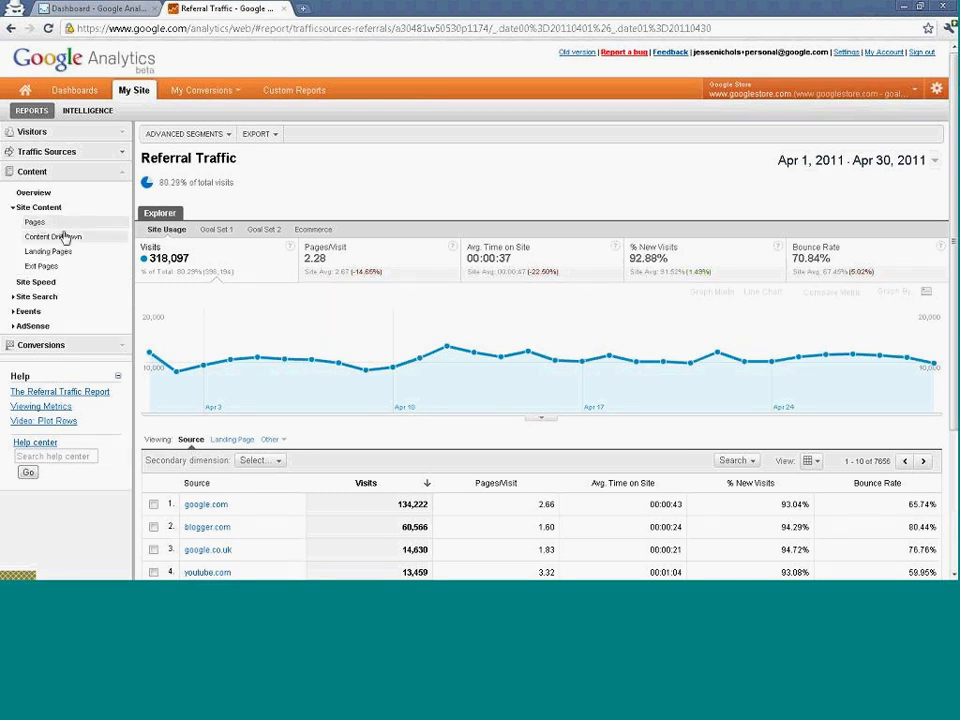
Open the Site Content Pages report, view its table by Page Title and switch it back to Page
{"action": "left_click", "coordinate": [35, 224]}
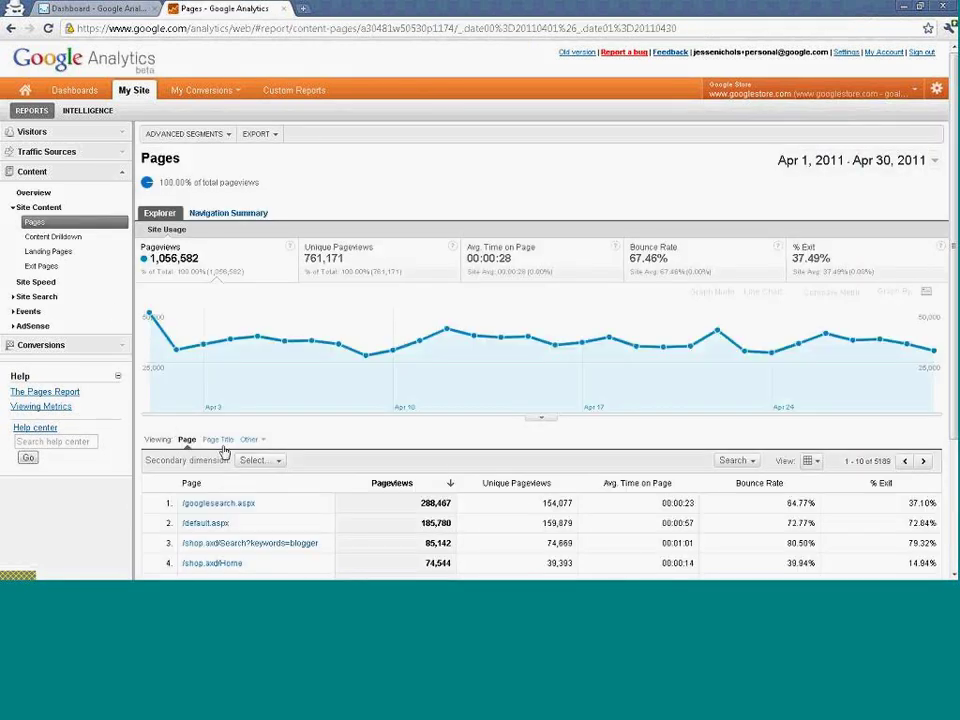
{"action": "scroll", "coordinate": [882, 240], "scroll_direction": "down", "scroll_amount": 3}
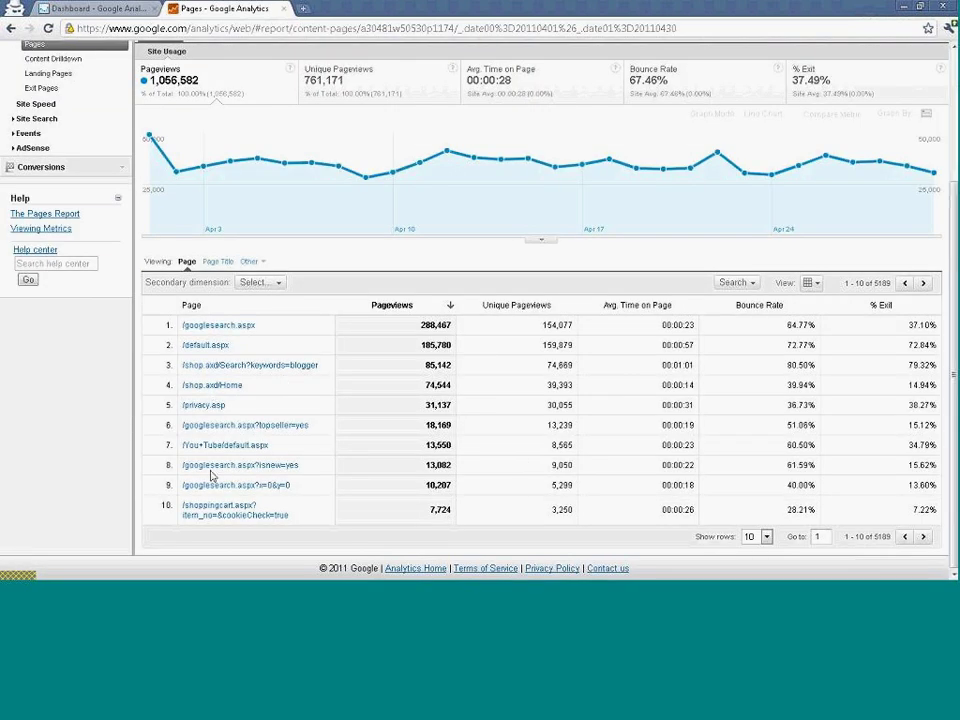
{"action": "left_click", "coordinate": [218, 261]}
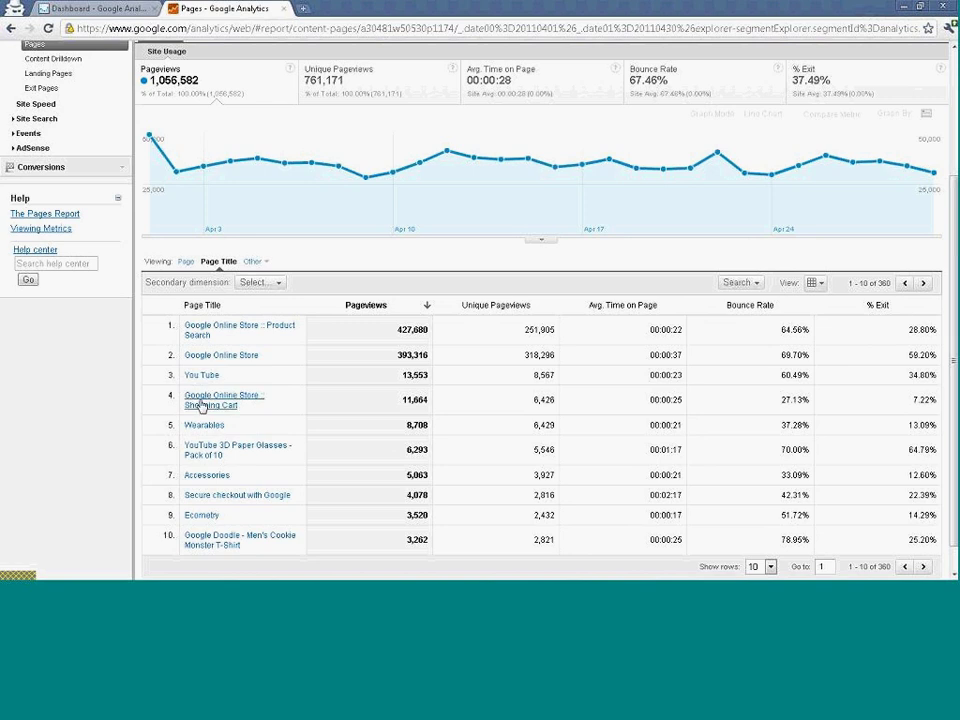
{"action": "left_click", "coordinate": [185, 261]}
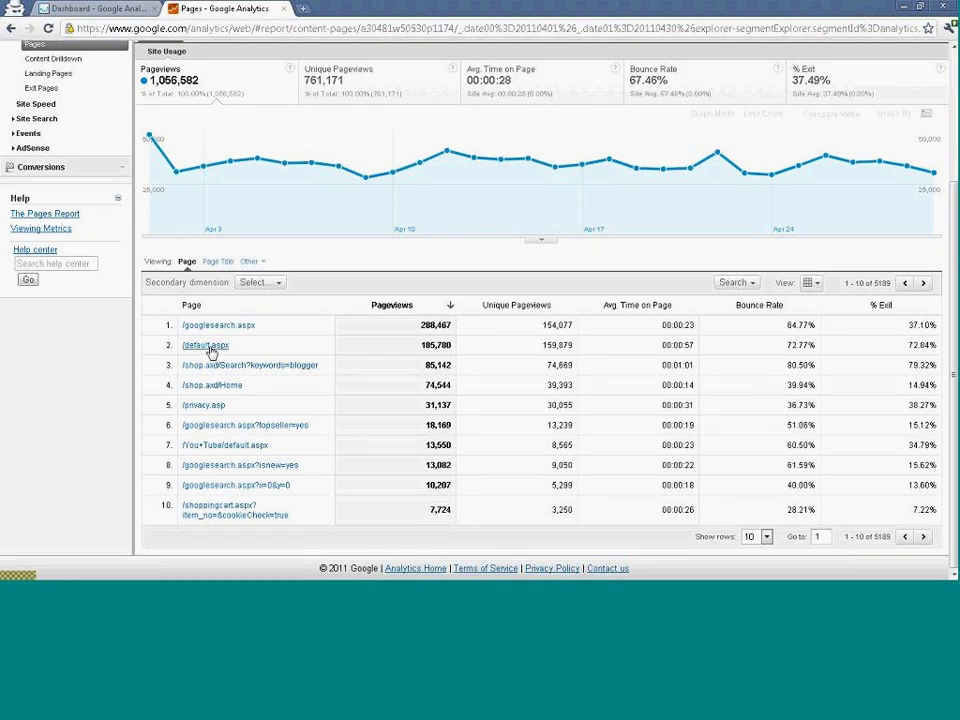
Drill into the page /You+Tube/default.aspx and examine the previous and next page paths in its Navigation Summary
{"action": "left_click", "coordinate": [227, 447]}
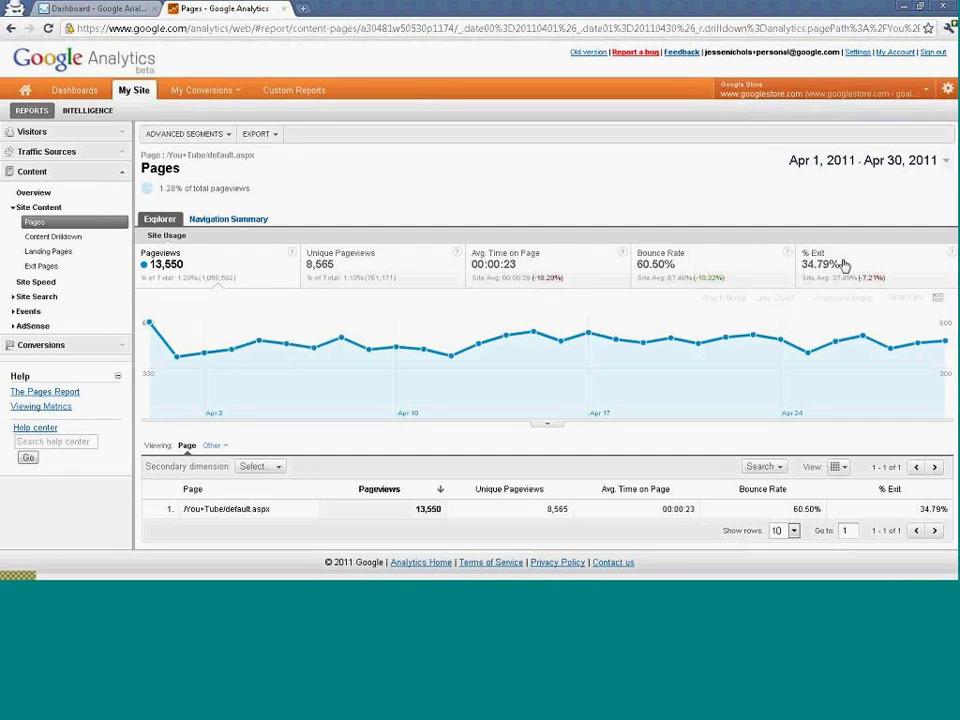
{"action": "left_click", "coordinate": [217, 220]}
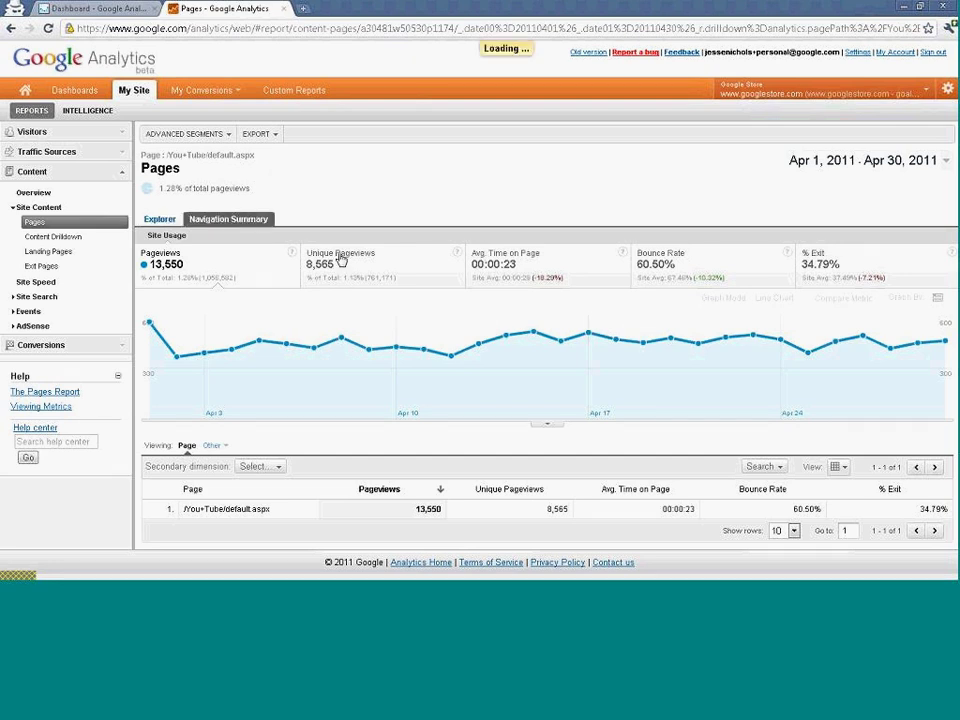
{"action": "scroll", "coordinate": [600, 320], "scroll_direction": "down", "scroll_amount": 3}
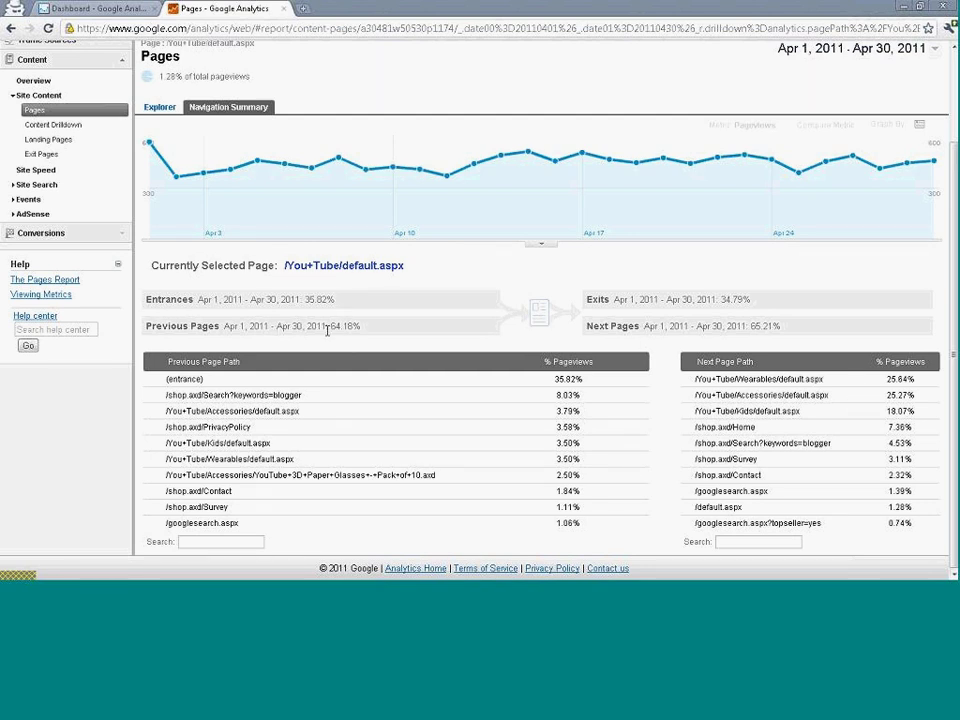
Return to the Explorer view of /You+Tube/default.aspx and highlight its percentage of total pageviews
{"action": "left_click", "coordinate": [157, 107]}
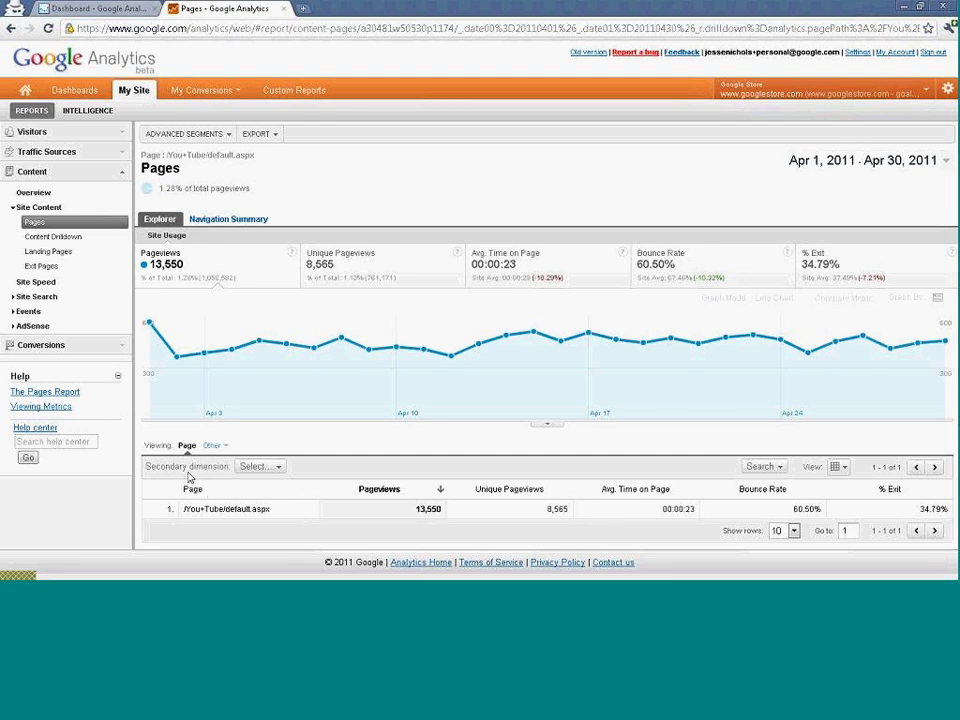
{"action": "mouse_move", "coordinate": [156, 190]}
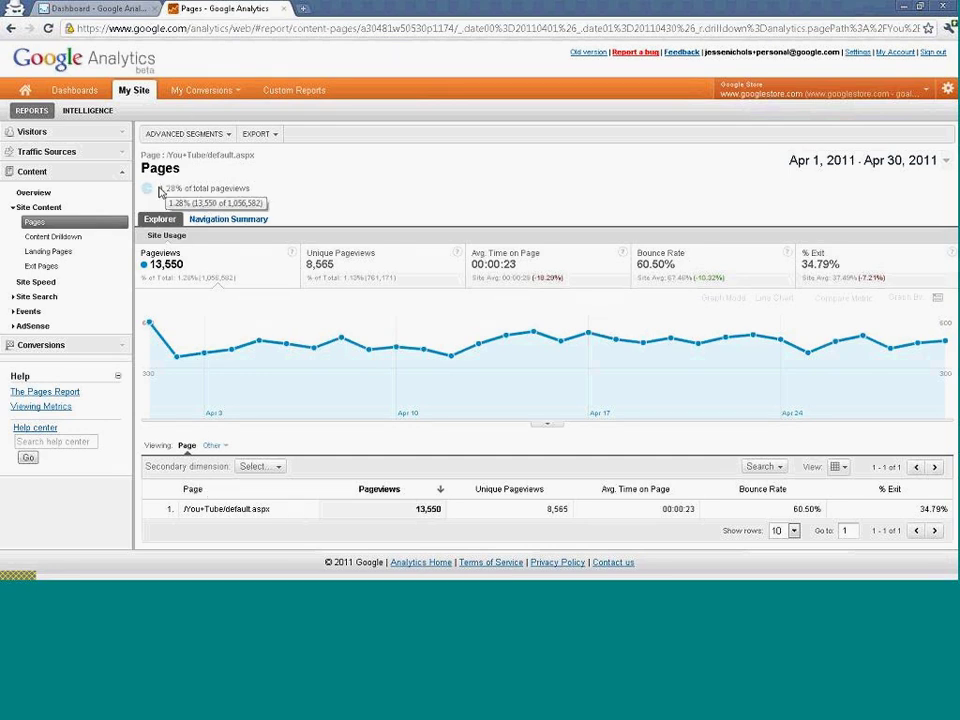
{"action": "left_click_drag", "start_coordinate": [159, 190], "coordinate": [210, 189]}
{"action": "left_click", "coordinate": [204, 188]}
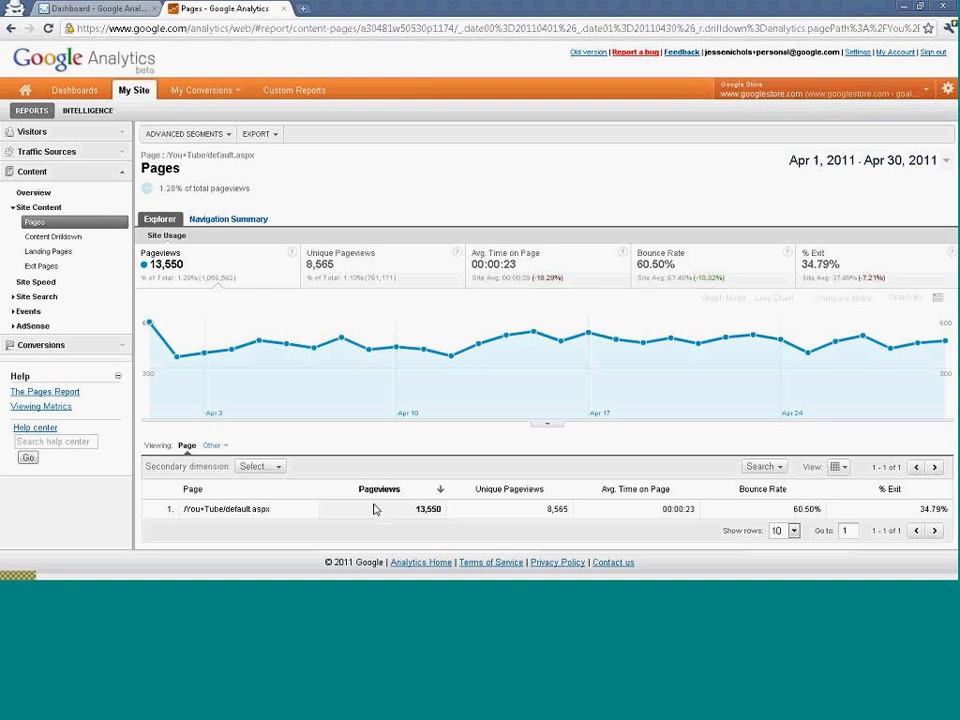
Open the Content Drilldown report and view its table of first-level page paths
{"action": "left_click", "coordinate": [45, 245]}
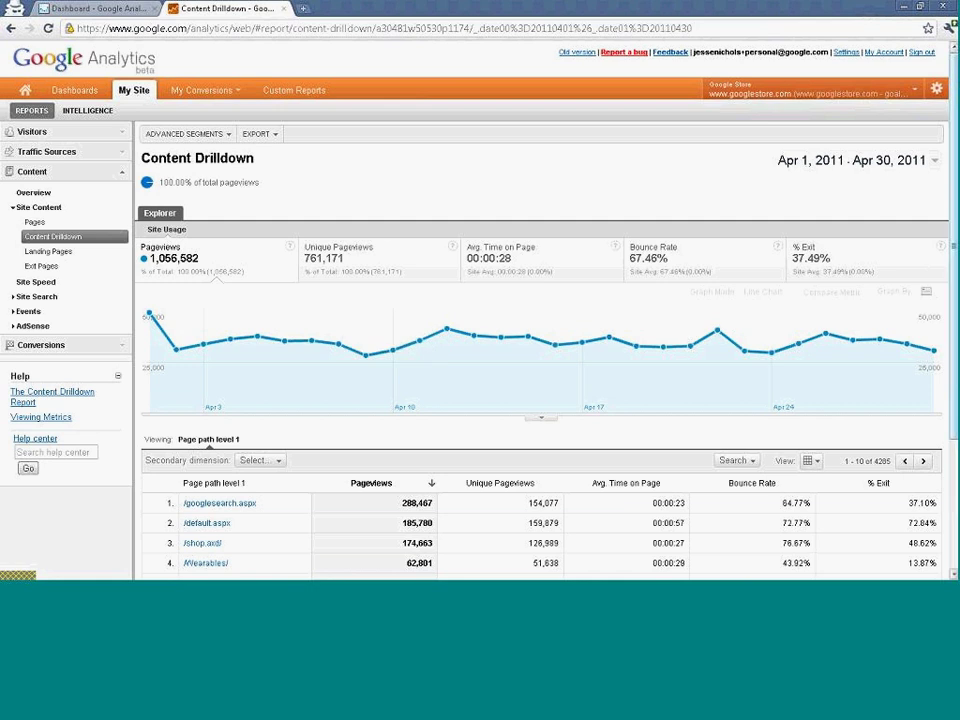
{"action": "scroll", "coordinate": [364, 418], "scroll_direction": "down", "scroll_amount": 3}
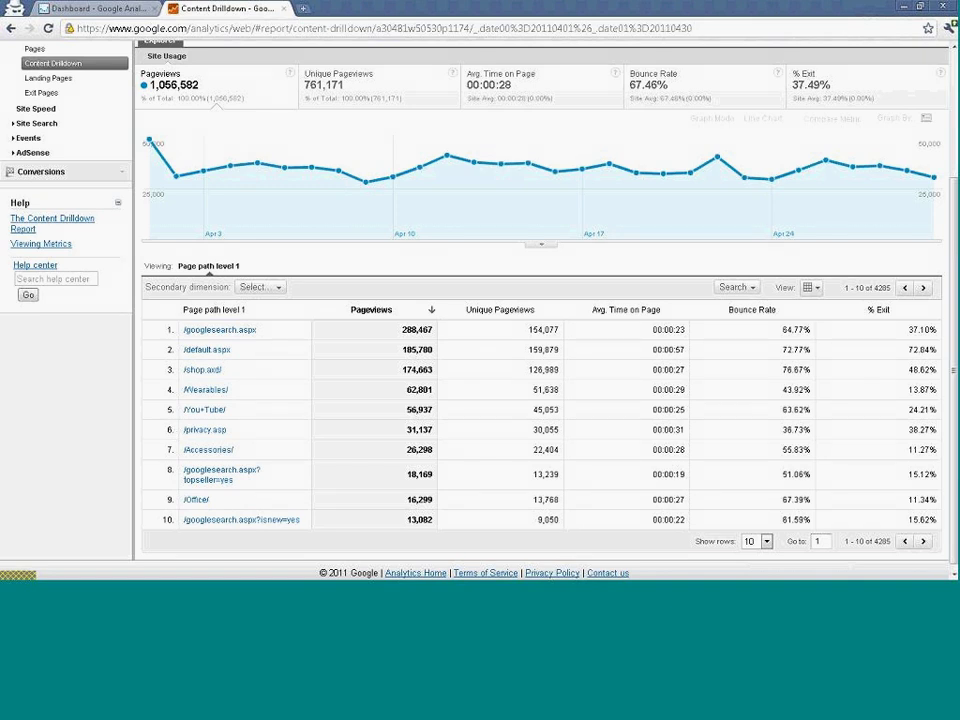
Drill into /Accessories/ in the Content Drilldown report and examine its table of second-level page paths
{"action": "left_click", "coordinate": [200, 452]}
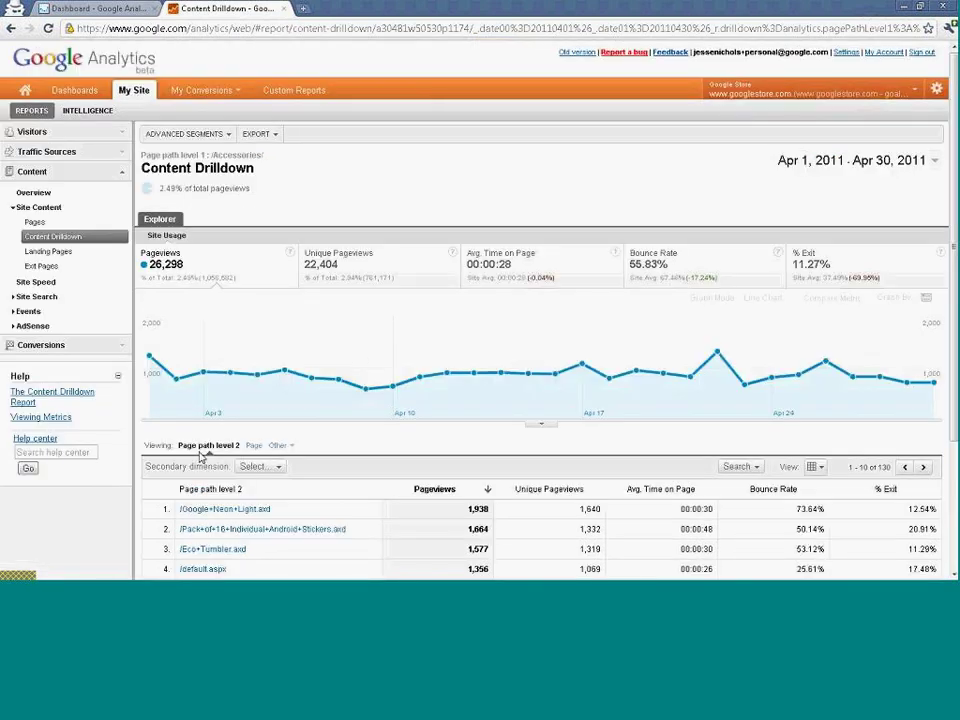
{"action": "scroll", "coordinate": [540, 300], "scroll_direction": "down", "scroll_amount": 3}
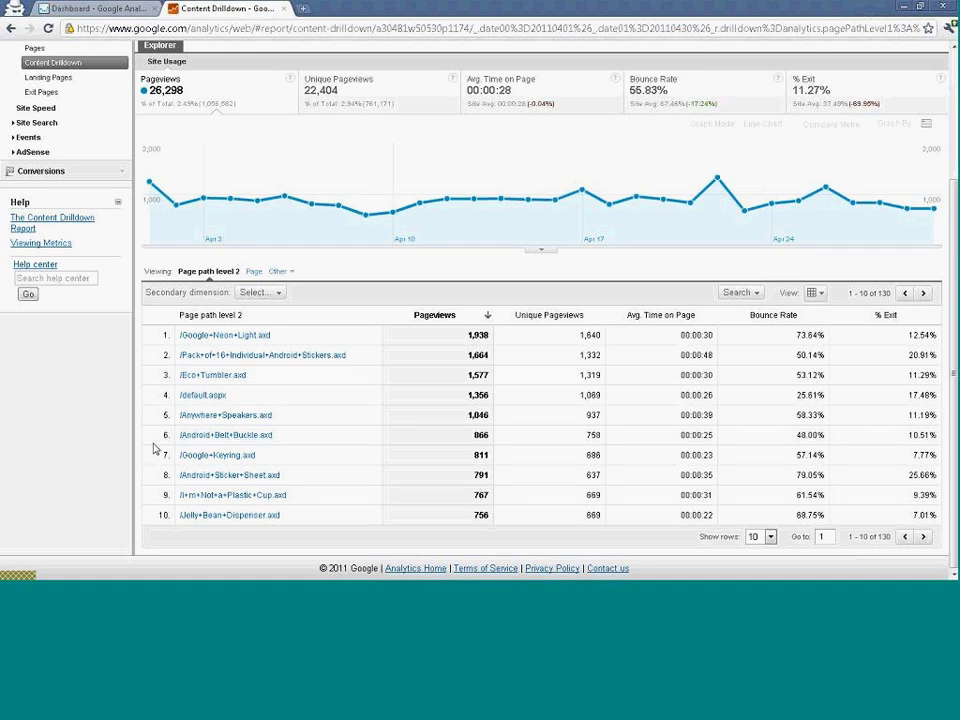
{"action": "left_click_drag", "start_coordinate": [163, 452], "coordinate": [472, 436]}
{"action": "scroll", "coordinate": [472, 436], "scroll_direction": "up", "scroll_amount": 1}
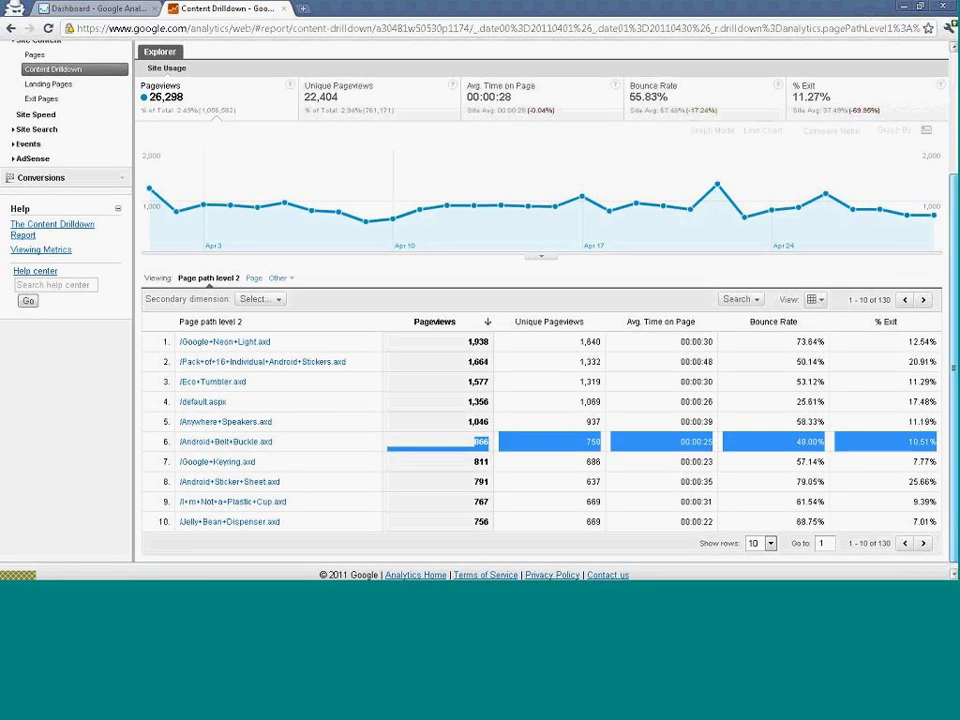
Open the Landing Pages report and examine the entrances, bounces and bounce rates in its table
{"action": "scroll", "coordinate": [476, 364], "scroll_direction": "up", "scroll_amount": 1}
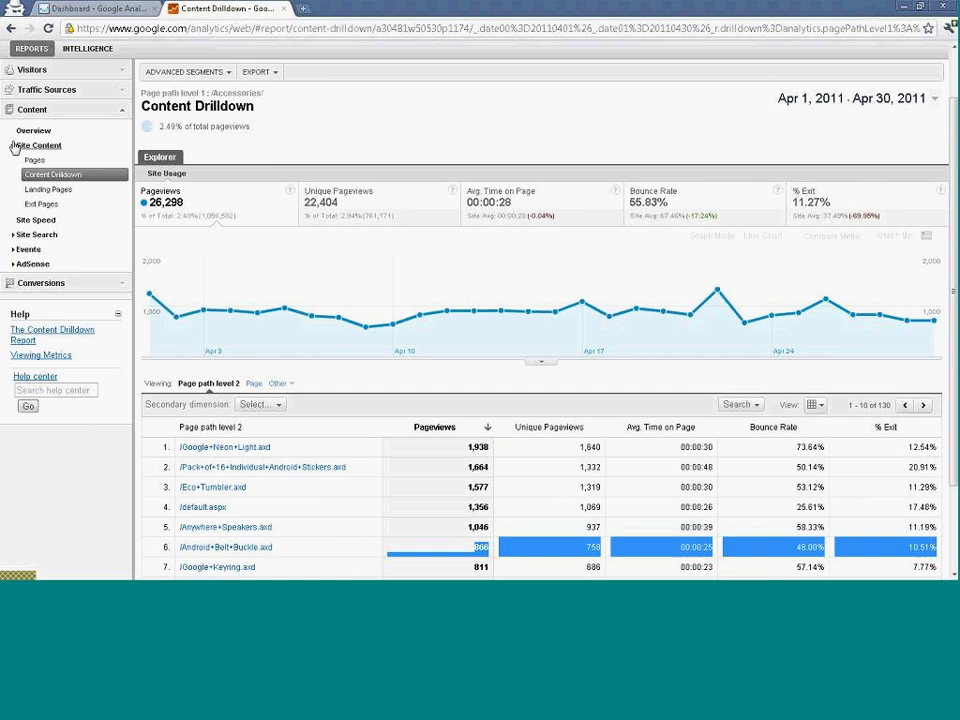
{"action": "left_click", "coordinate": [45, 190]}
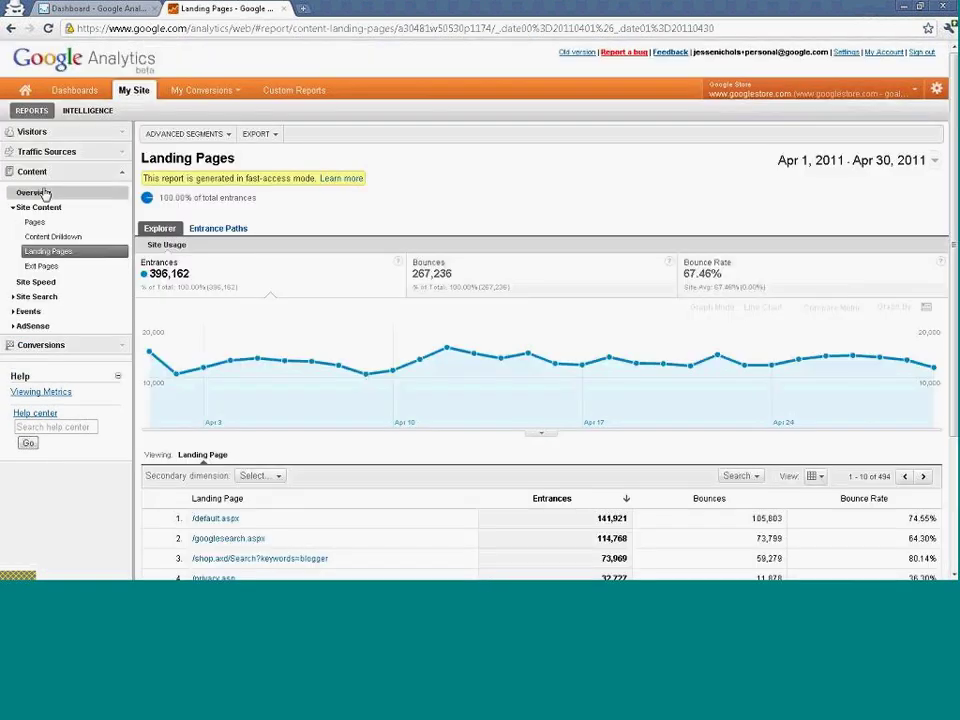
{"action": "scroll", "coordinate": [510, 411], "scroll_direction": "down", "scroll_amount": 3}
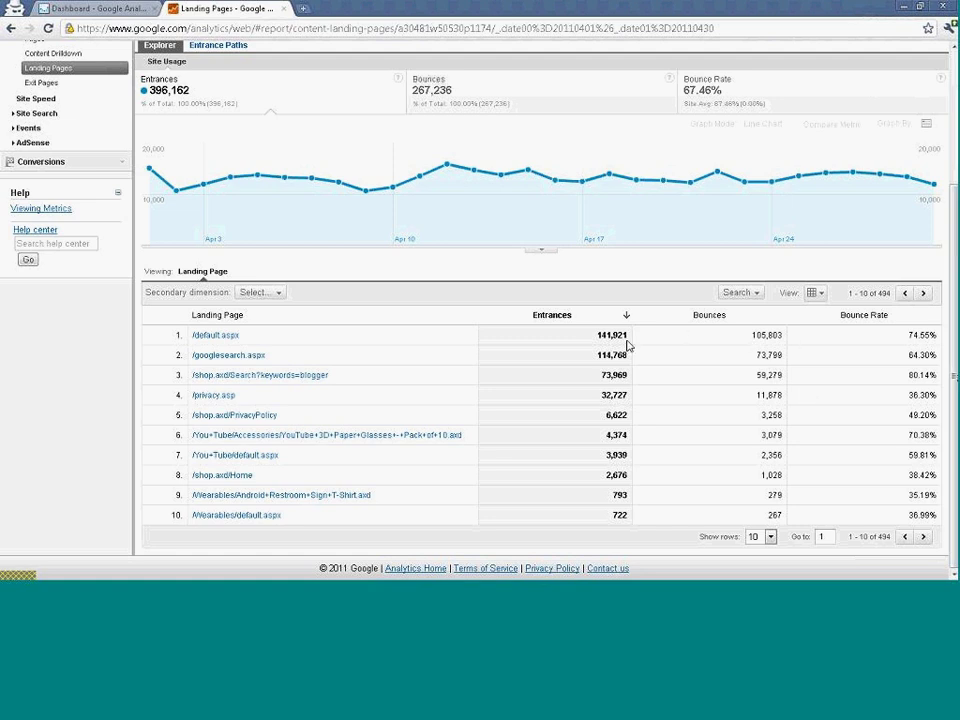
{"action": "scroll", "coordinate": [626, 343], "scroll_direction": "up", "scroll_amount": 1}
{"action": "scroll", "coordinate": [456, 381], "scroll_direction": "up", "scroll_amount": 1}
{"action": "scroll", "coordinate": [456, 381], "scroll_direction": "down", "scroll_amount": 1}
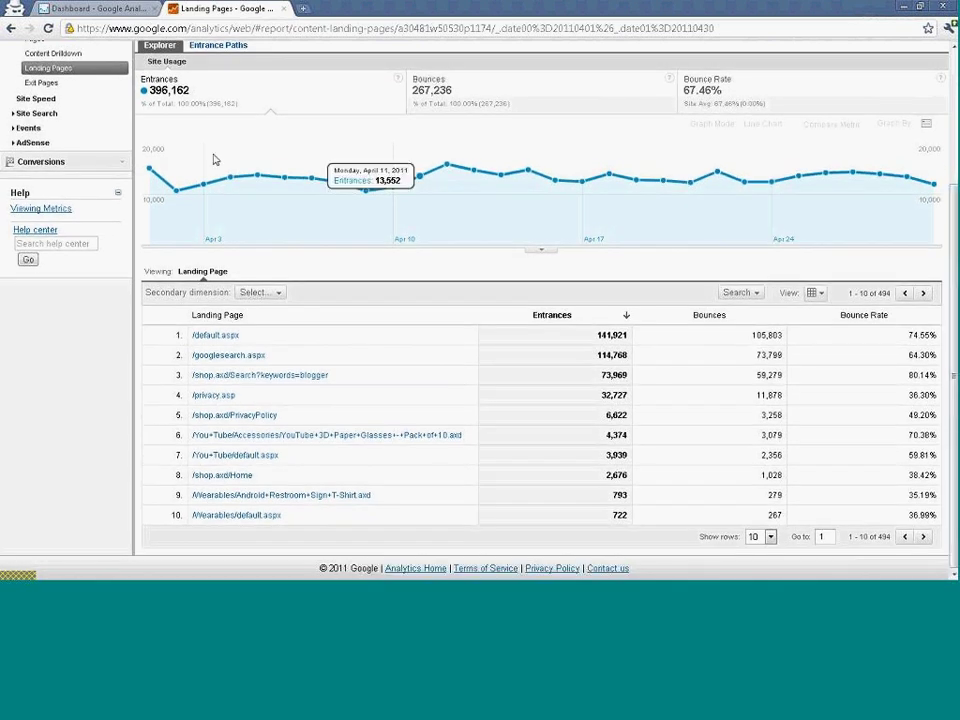
{"action": "scroll", "coordinate": [30, 100], "scroll_direction": "up", "scroll_amount": 3}
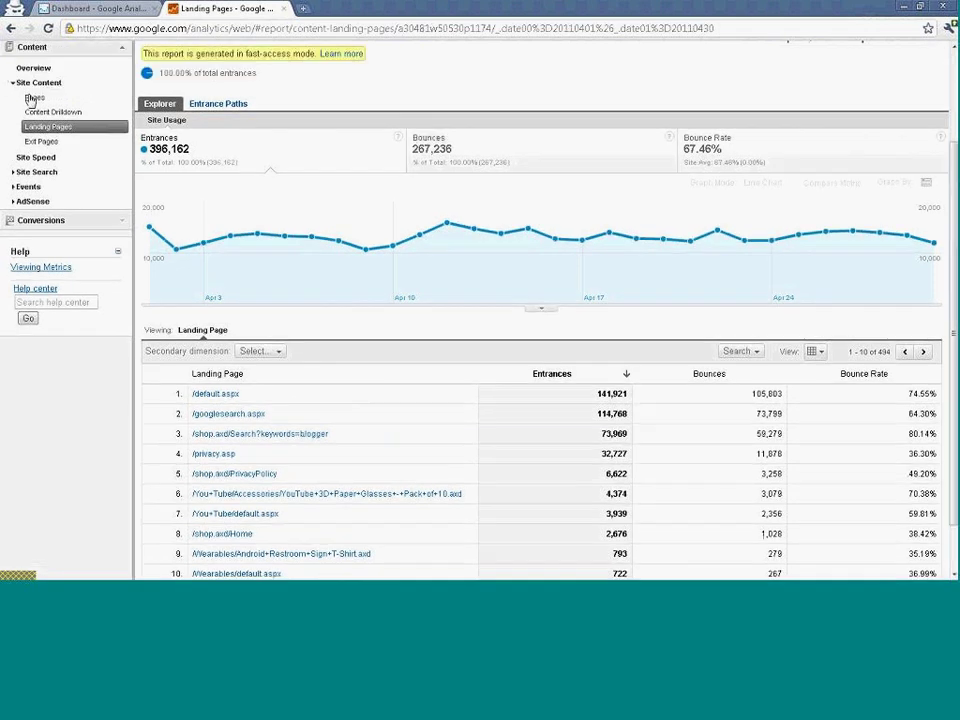
Revisit the Pages report for comparison, return to Landing Pages and highlight the entrances for /default.aspx
{"action": "left_click", "coordinate": [32, 98]}
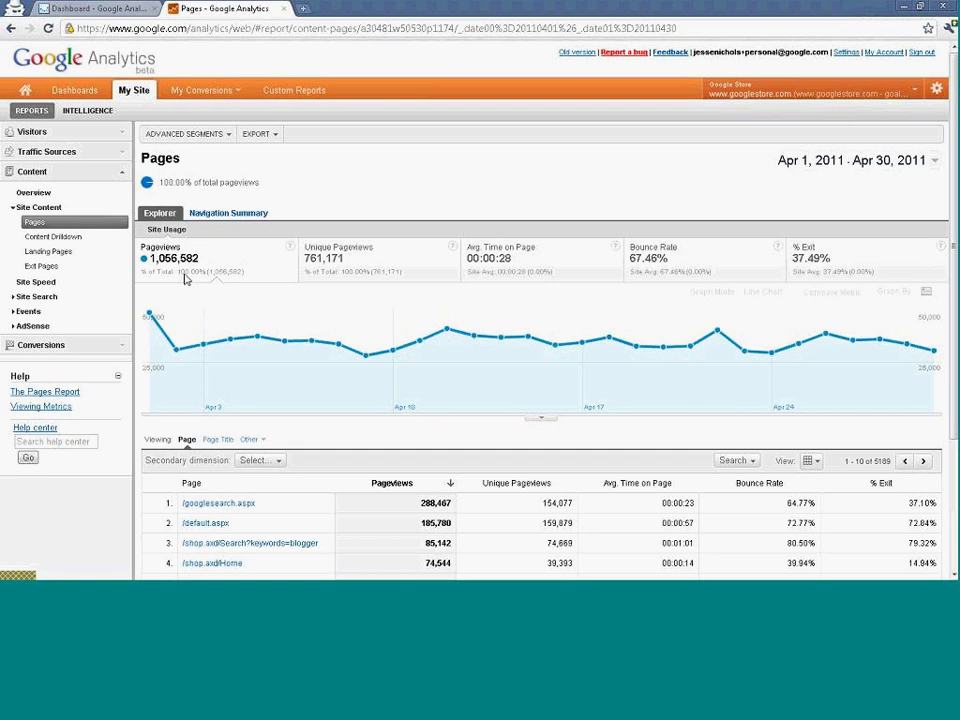
{"action": "left_click", "coordinate": [48, 251]}
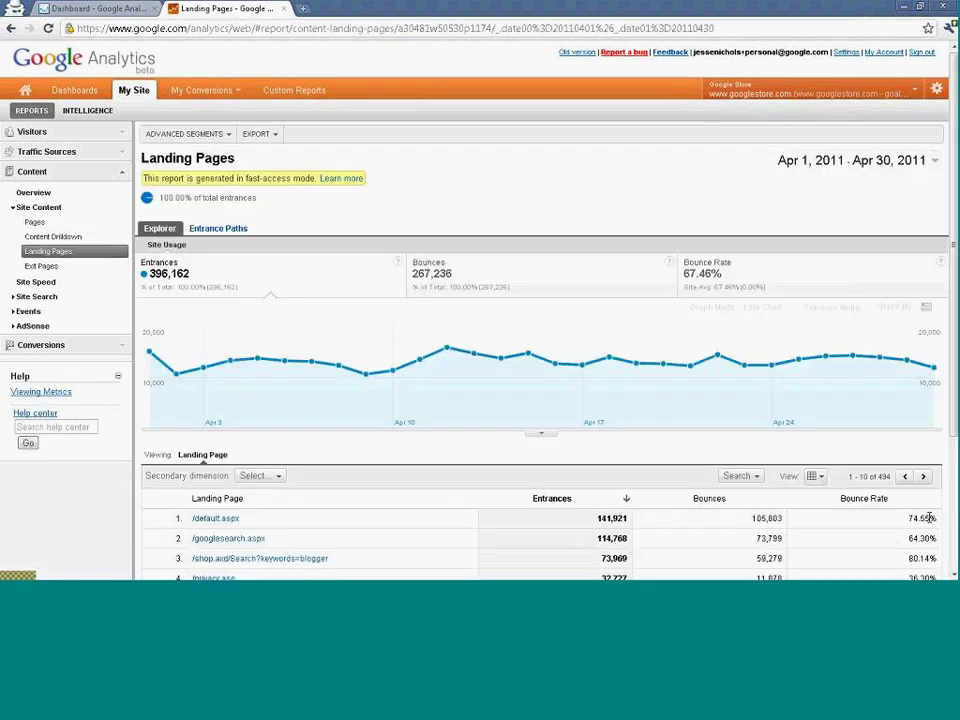
{"action": "scroll", "coordinate": [612, 456], "scroll_direction": "down", "scroll_amount": 1}
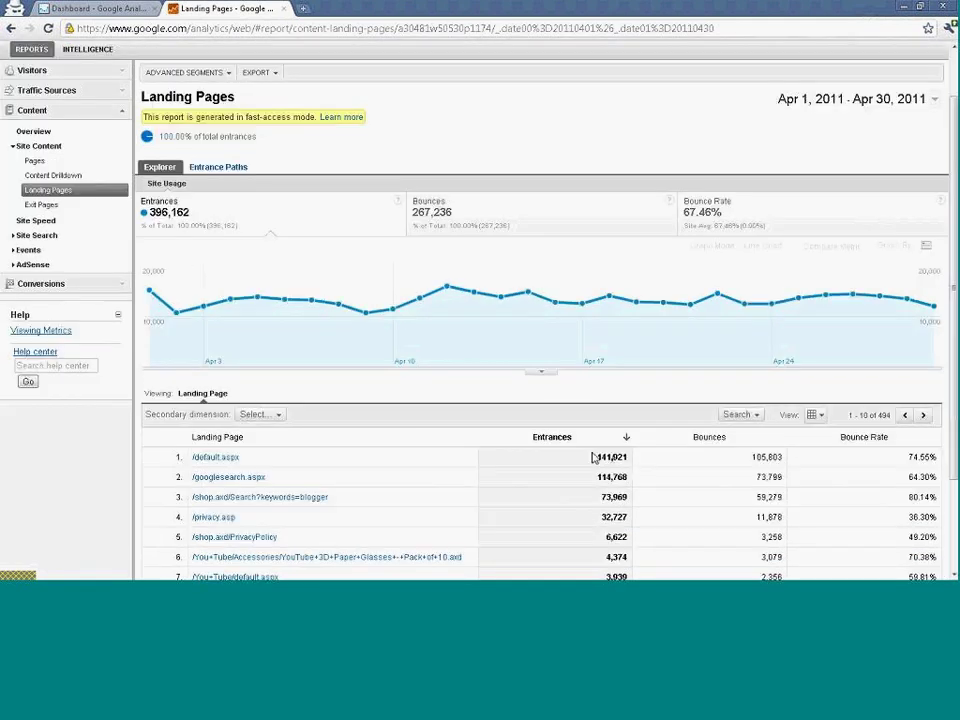
{"action": "left_click_drag", "start_coordinate": [598, 457], "coordinate": [622, 455]}
{"action": "left_click", "coordinate": [624, 455]}
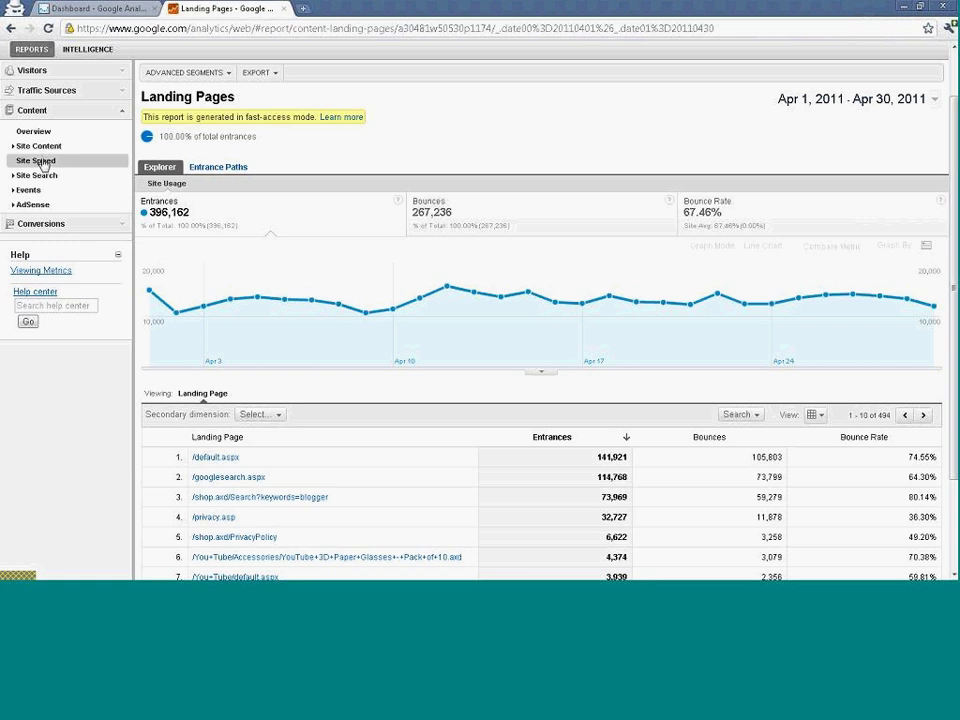
Open the Site Speed report and examine the average page load time columns in its page table
{"action": "left_click", "coordinate": [42, 162]}
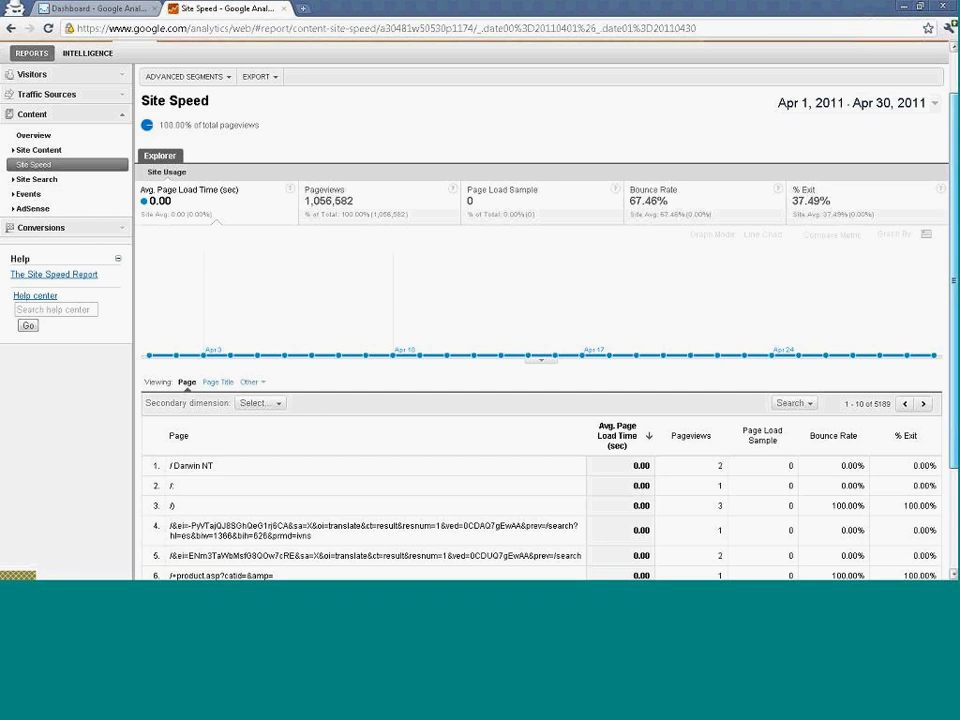
{"action": "scroll", "coordinate": [540, 350], "scroll_direction": "down", "scroll_amount": 2}
{"action": "scroll", "coordinate": [540, 400], "scroll_direction": "down", "scroll_amount": 1}
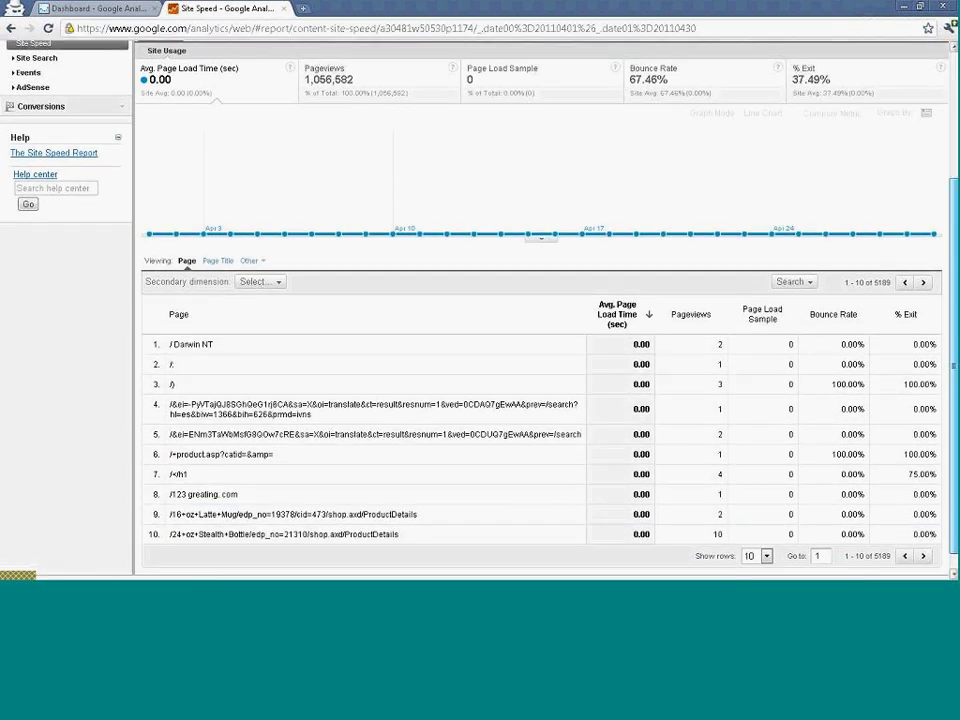
{"action": "scroll", "coordinate": [540, 350], "scroll_direction": "up", "scroll_amount": 1}
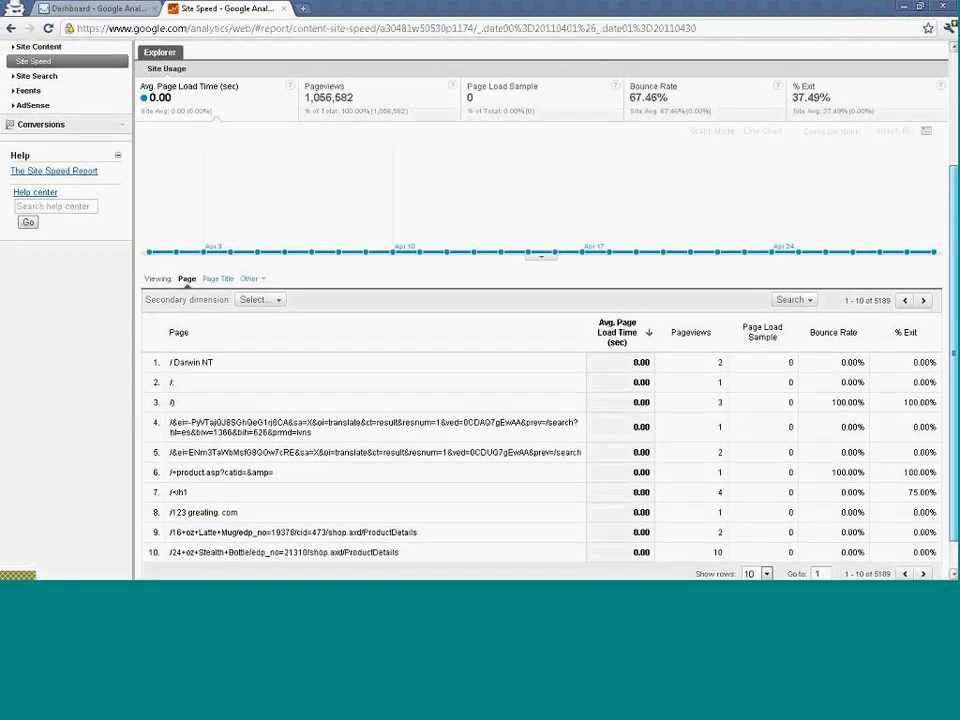
{"action": "scroll", "coordinate": [649, 430], "scroll_direction": "up", "scroll_amount": 2}
{"action": "scroll", "coordinate": [649, 430], "scroll_direction": "down", "scroll_amount": 2}
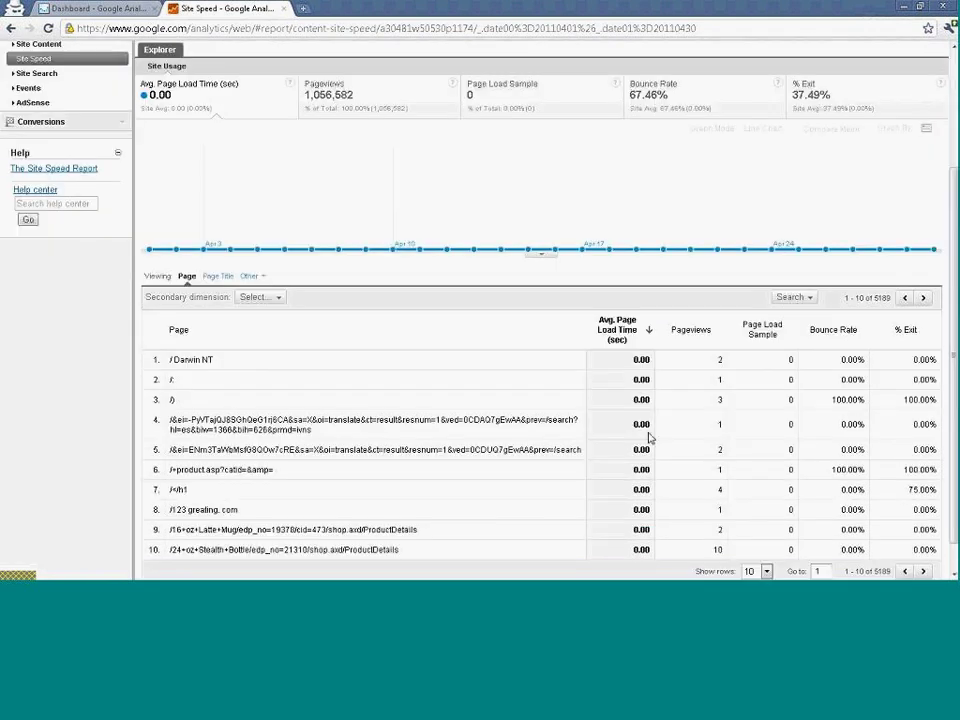
{"action": "scroll", "coordinate": [649, 430], "scroll_direction": "up", "scroll_amount": 1}
{"action": "scroll", "coordinate": [400, 300], "scroll_direction": "up", "scroll_amount": 3}
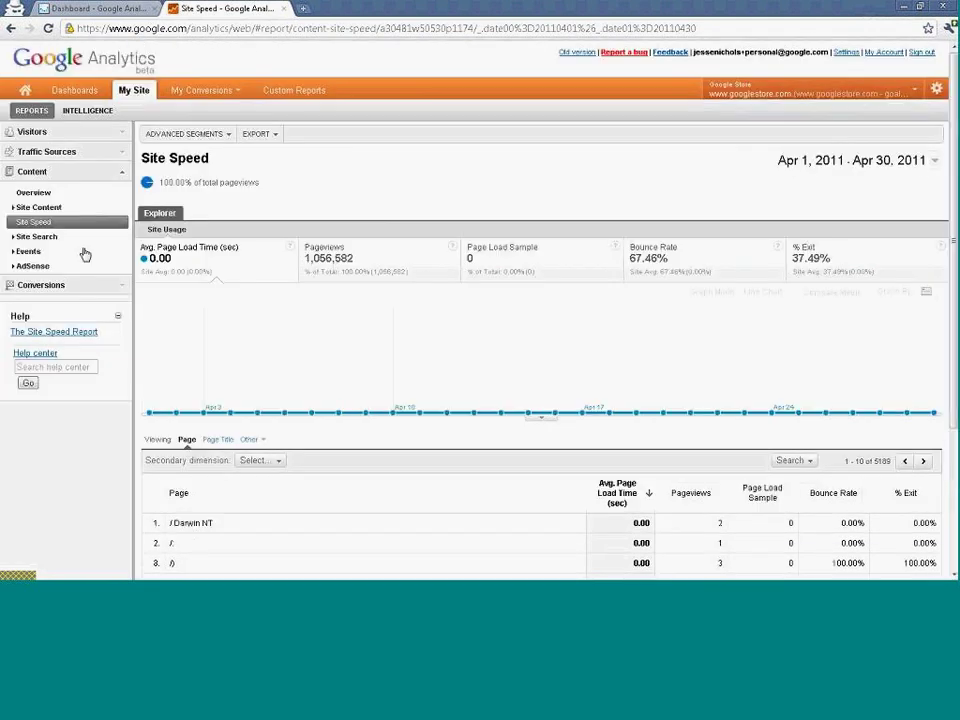
Open the Overview report for Events, view its event totals and collapse the Events group
{"action": "left_click", "coordinate": [25, 253]}
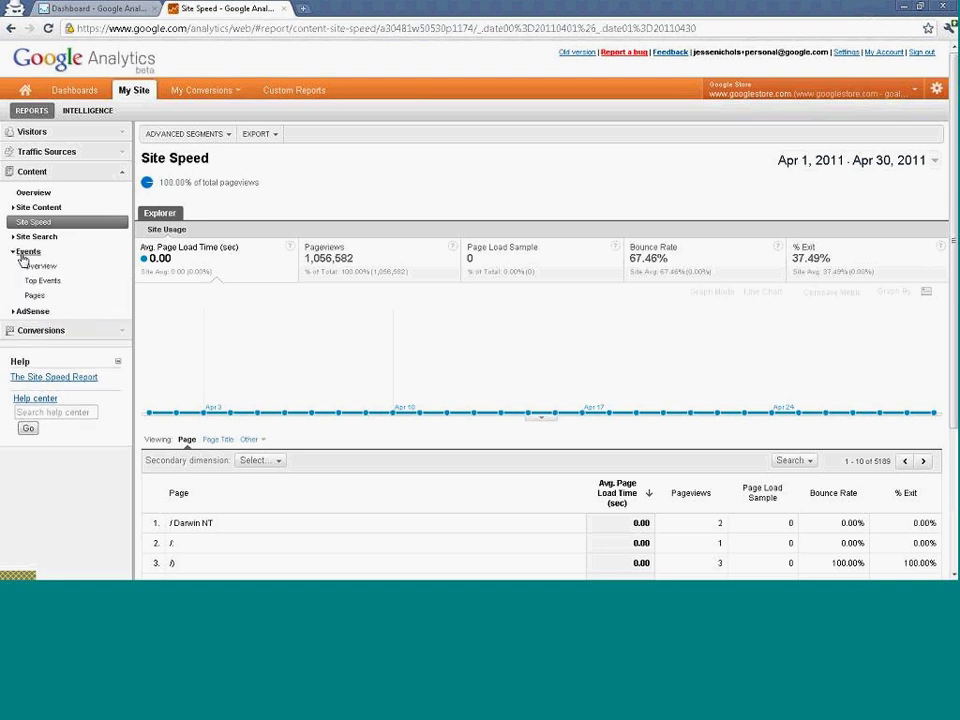
{"action": "left_click", "coordinate": [39, 267]}
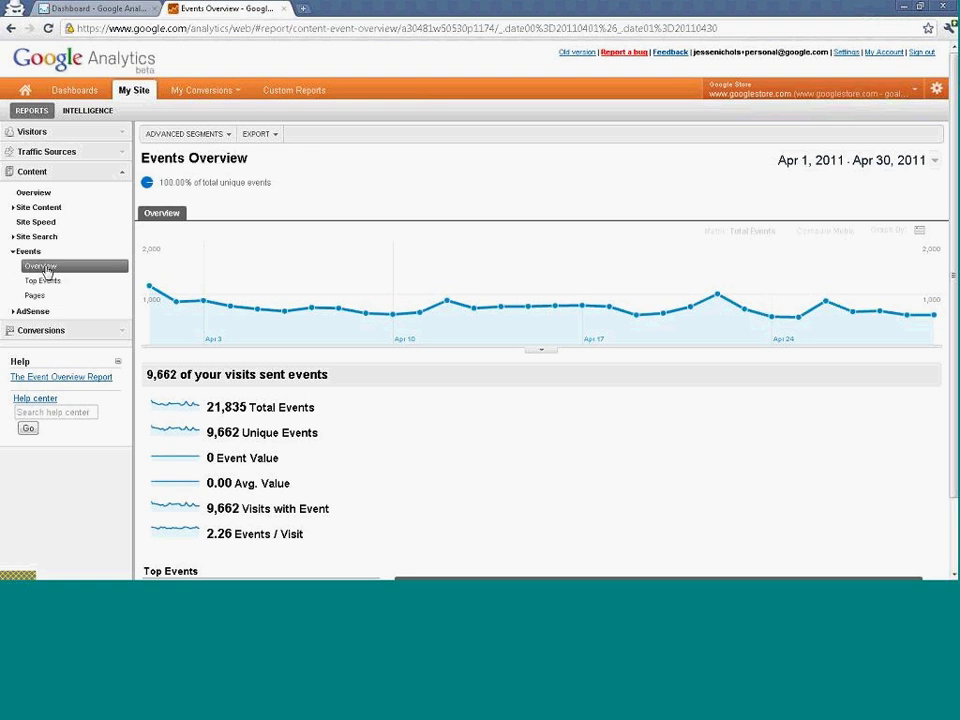
{"action": "left_click", "coordinate": [14, 251]}
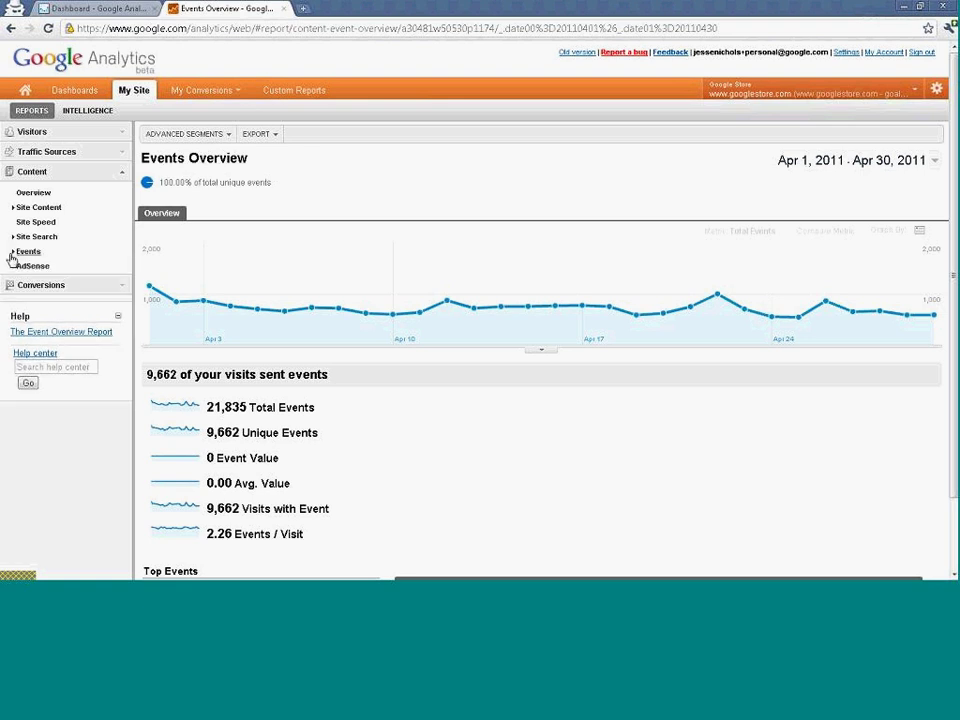
View the Site Search Usage and Search Terms reports, including the search term table, and collapse the Site Search group
{"action": "left_click", "coordinate": [16, 240]}
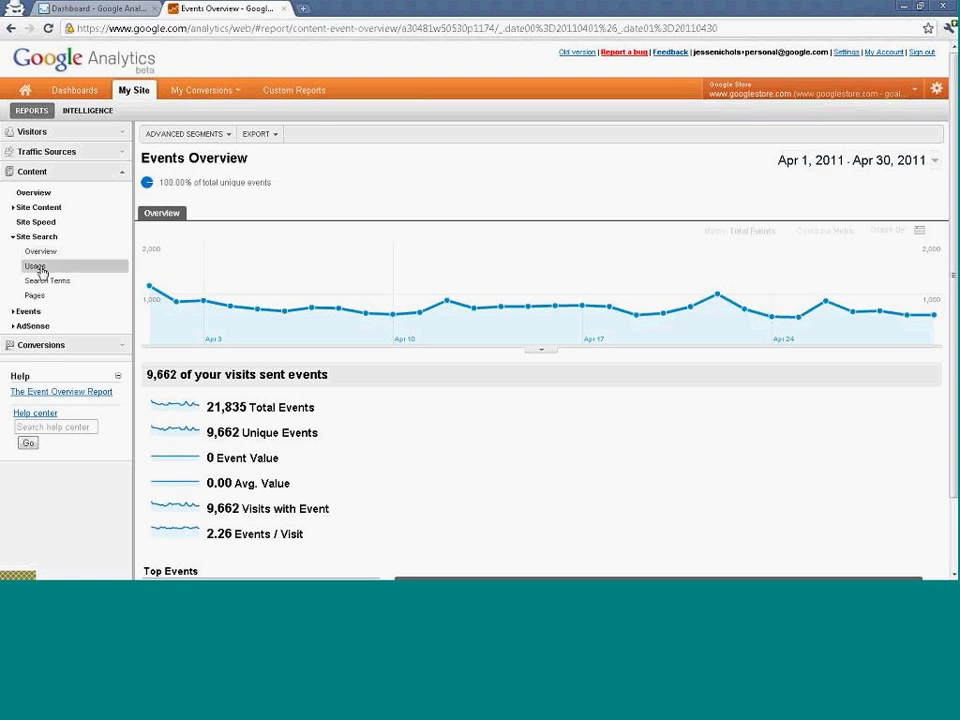
{"action": "left_click", "coordinate": [36, 267]}
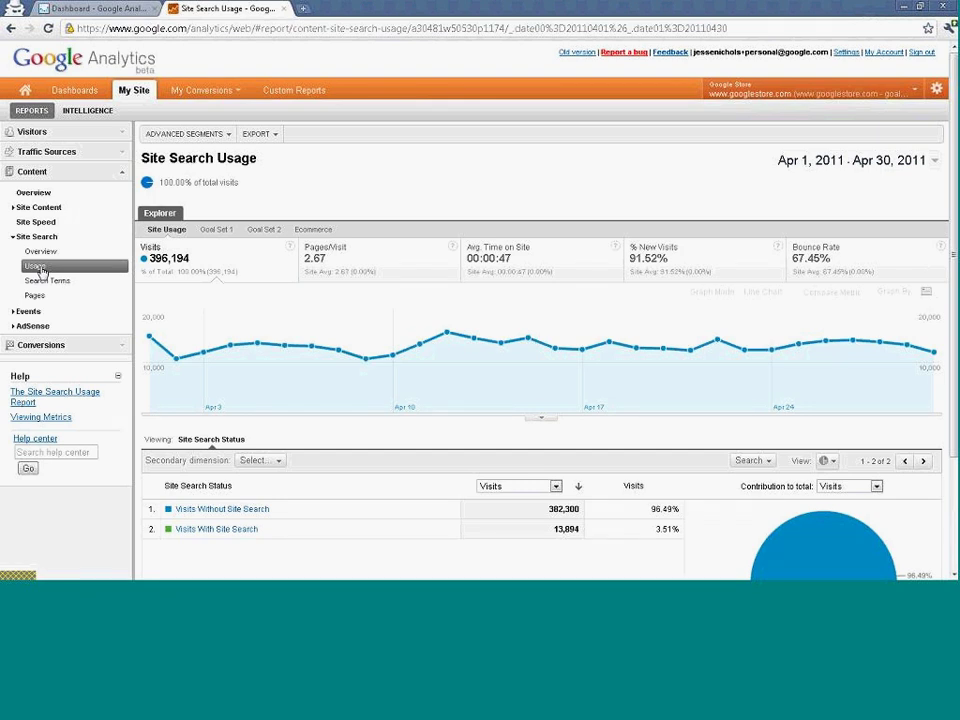
{"action": "left_click", "coordinate": [44, 281]}
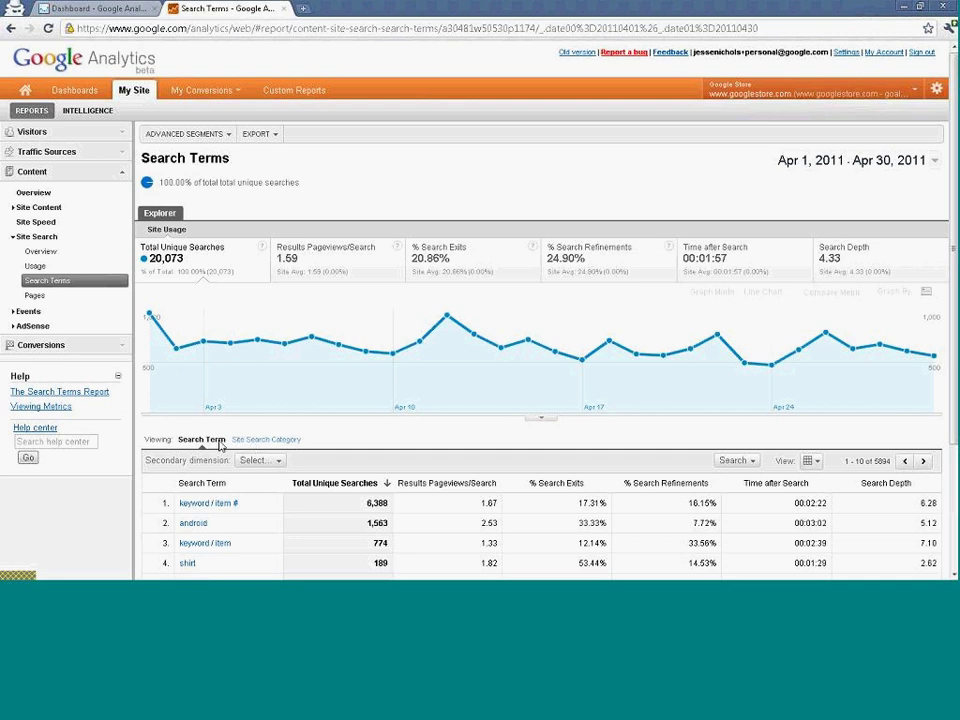
{"action": "scroll", "coordinate": [538, 462], "scroll_direction": "down", "scroll_amount": 3}
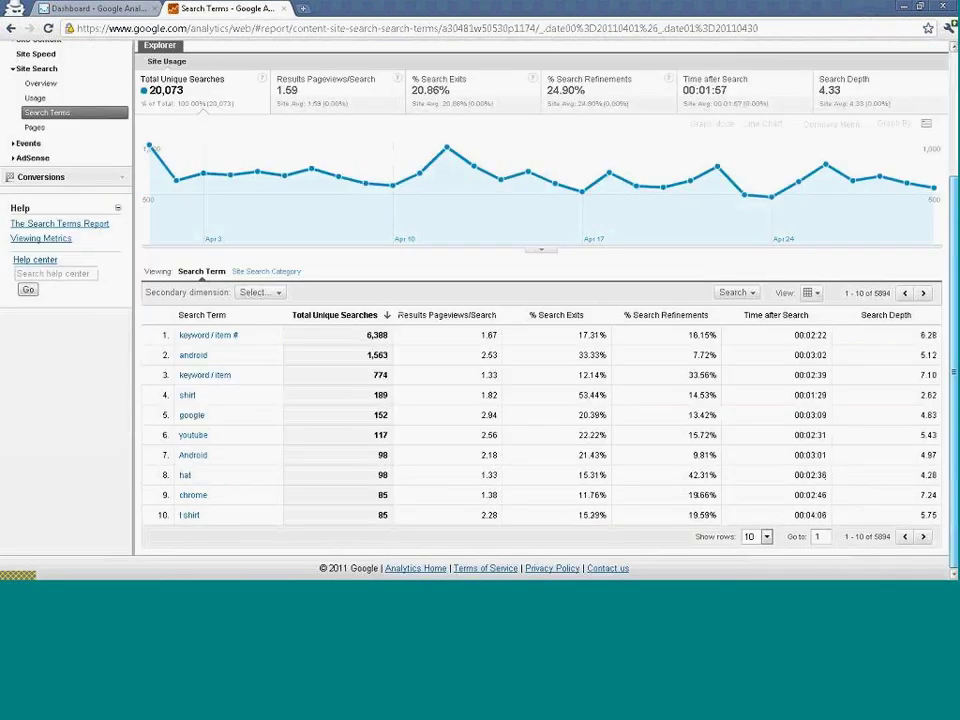
{"action": "scroll", "coordinate": [296, 340], "scroll_direction": "up", "scroll_amount": 3}
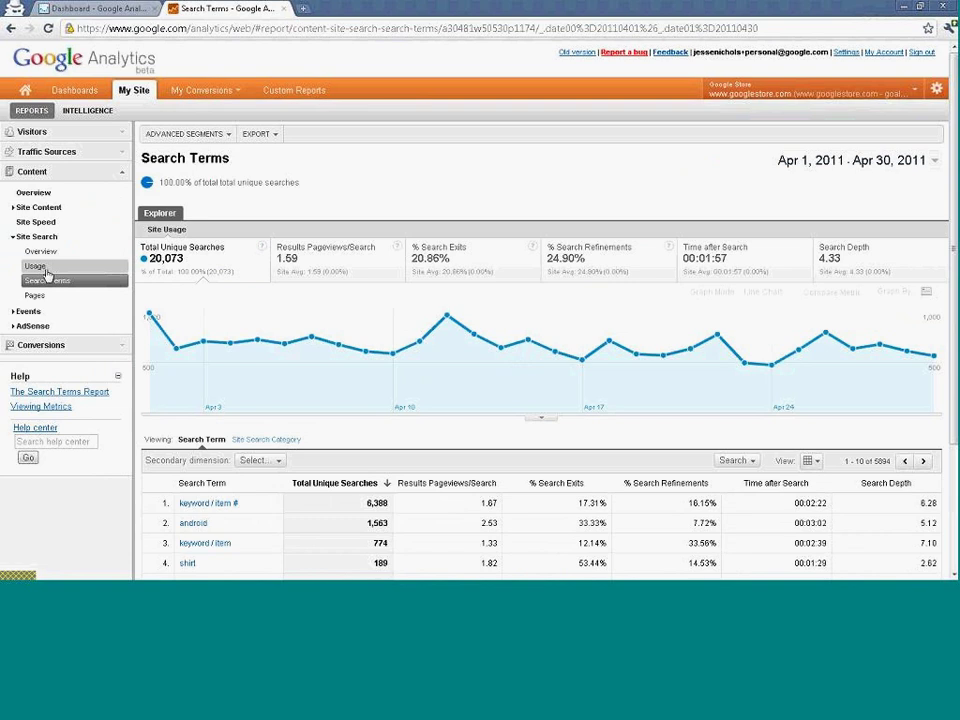
{"action": "left_click", "coordinate": [30, 237]}
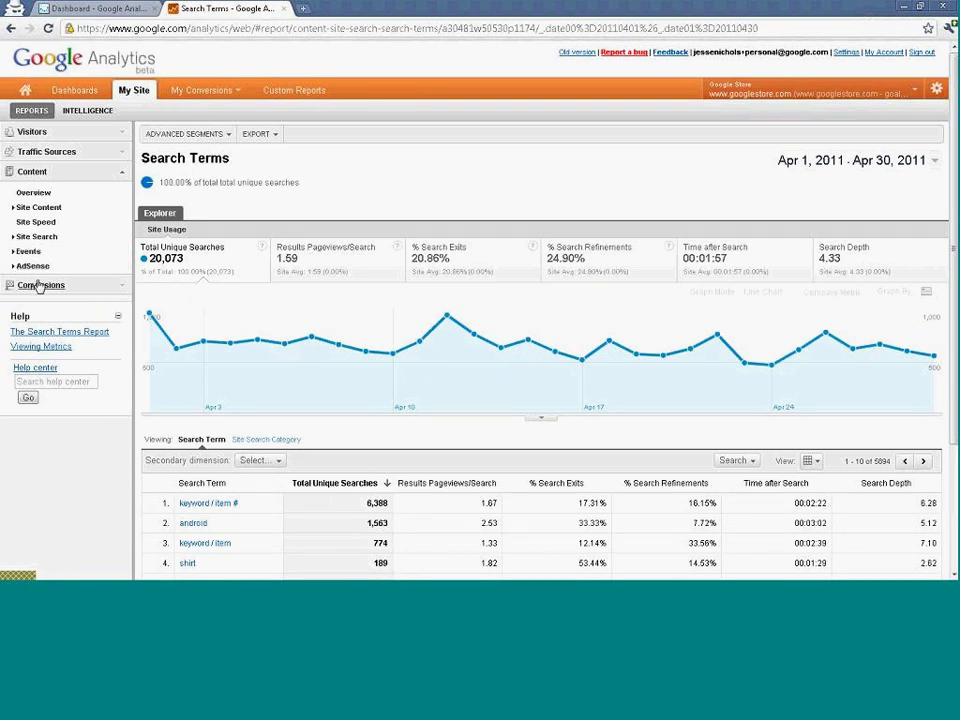
Look through the Goals and Ecommerce reports listed under Conversions
{"action": "left_click", "coordinate": [38, 284]}
{"action": "left_click", "coordinate": [22, 308]}
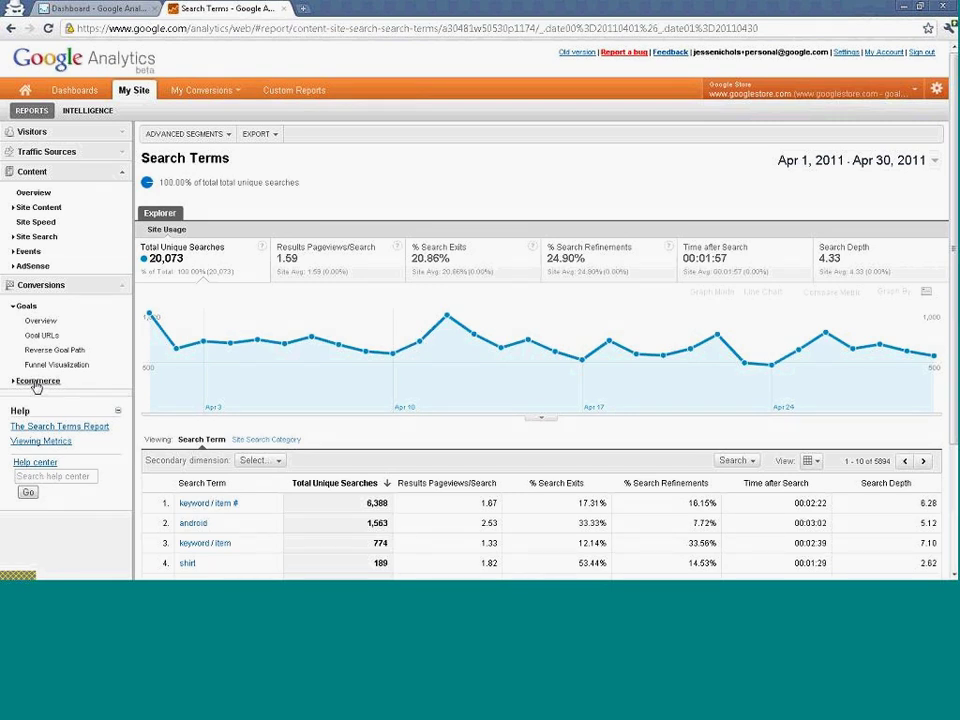
{"action": "left_click", "coordinate": [27, 307]}
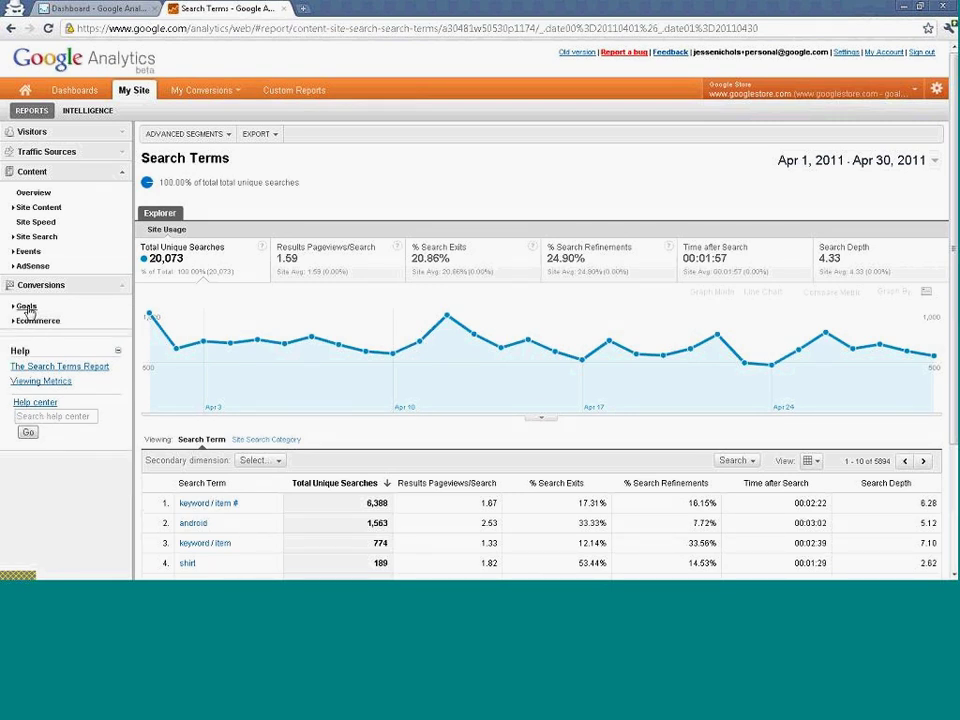
{"action": "left_click", "coordinate": [27, 307]}
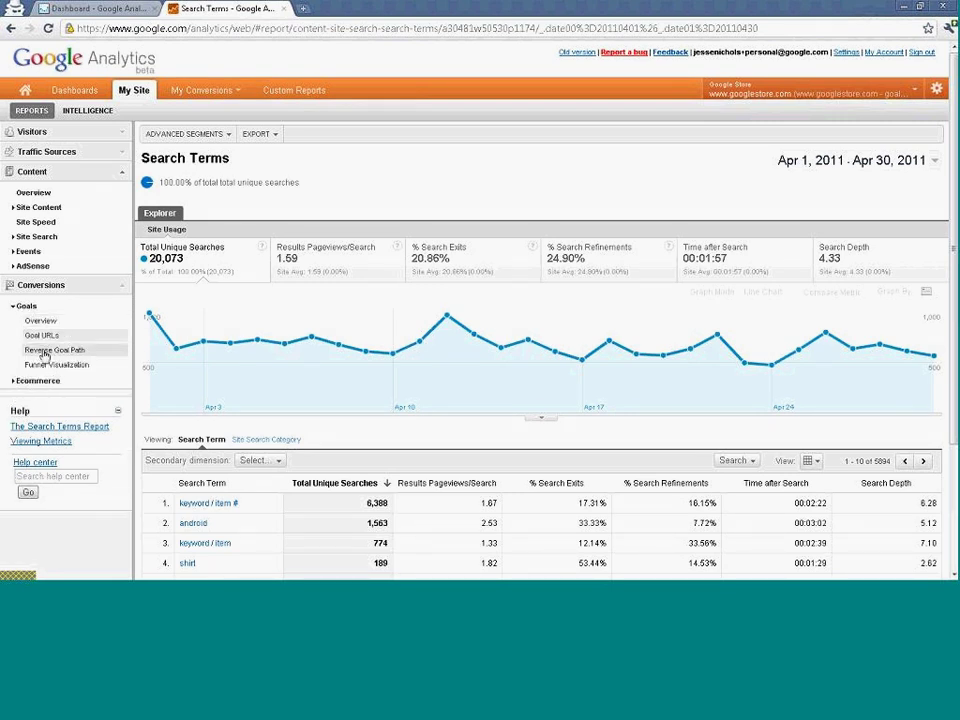
{"action": "left_click", "coordinate": [21, 309]}
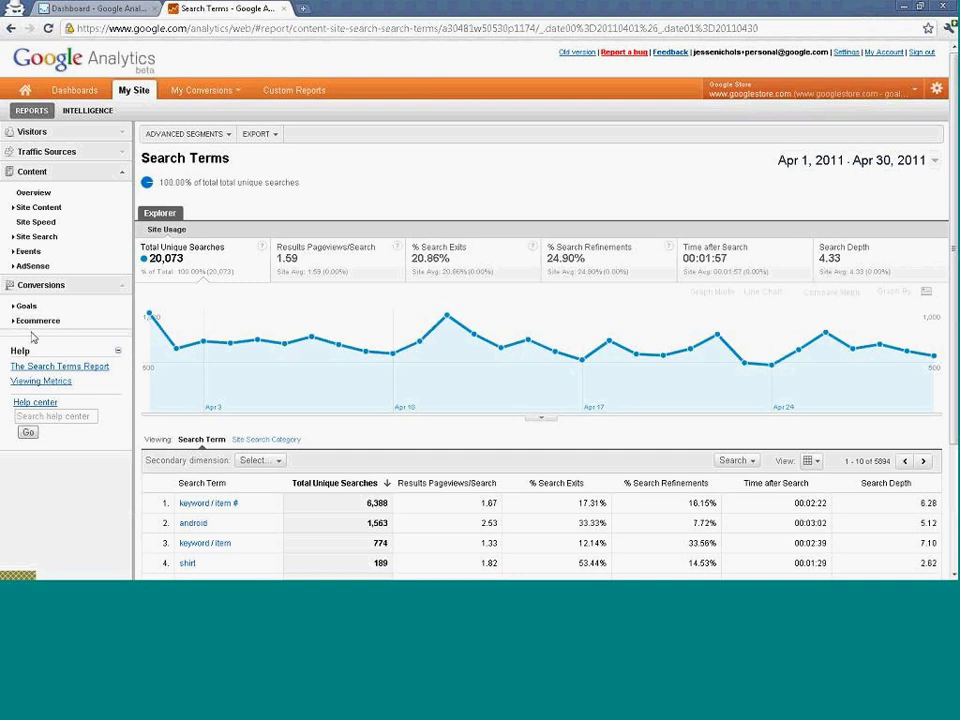
{"action": "left_click", "coordinate": [36, 321]}
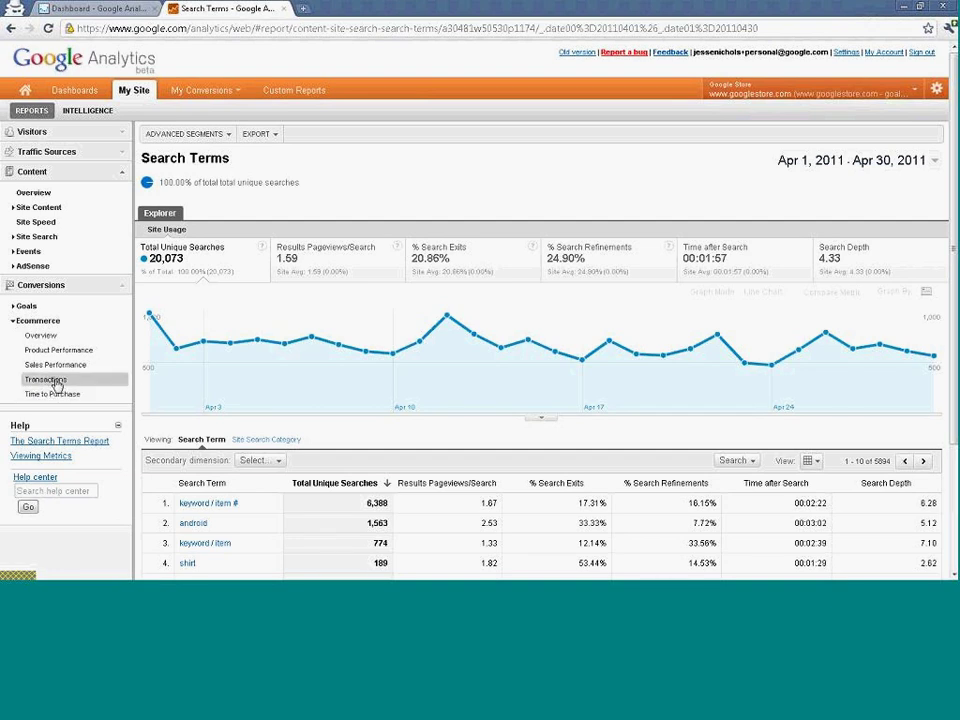
{"action": "left_click", "coordinate": [37, 322]}
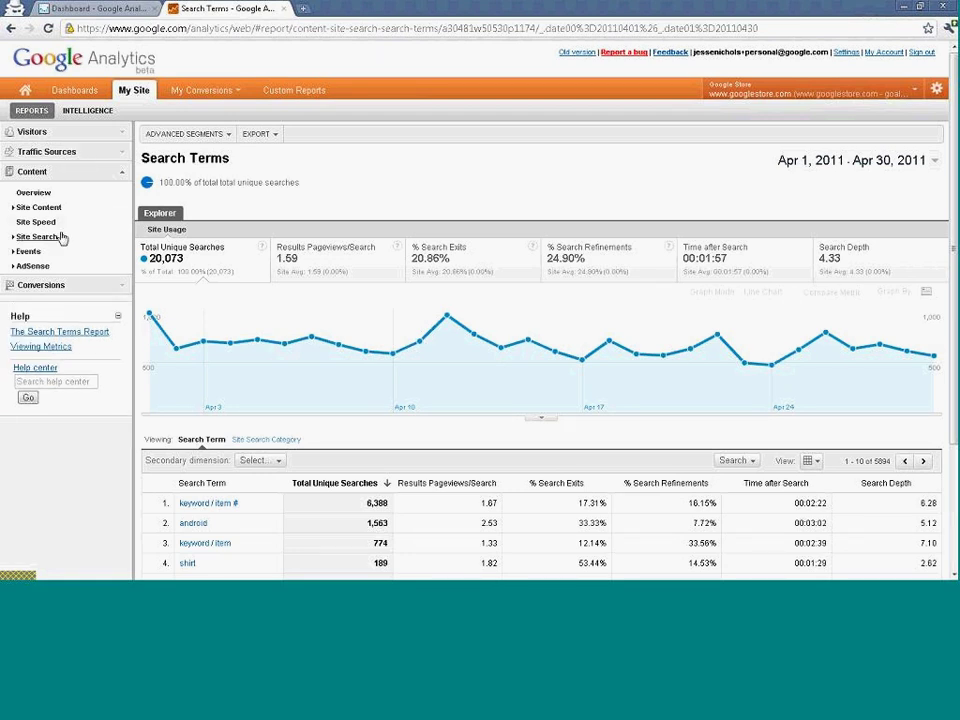
Open the Referrals report among the incoming traffic sources
{"action": "left_click", "coordinate": [48, 171]}
{"action": "left_click", "coordinate": [48, 154]}
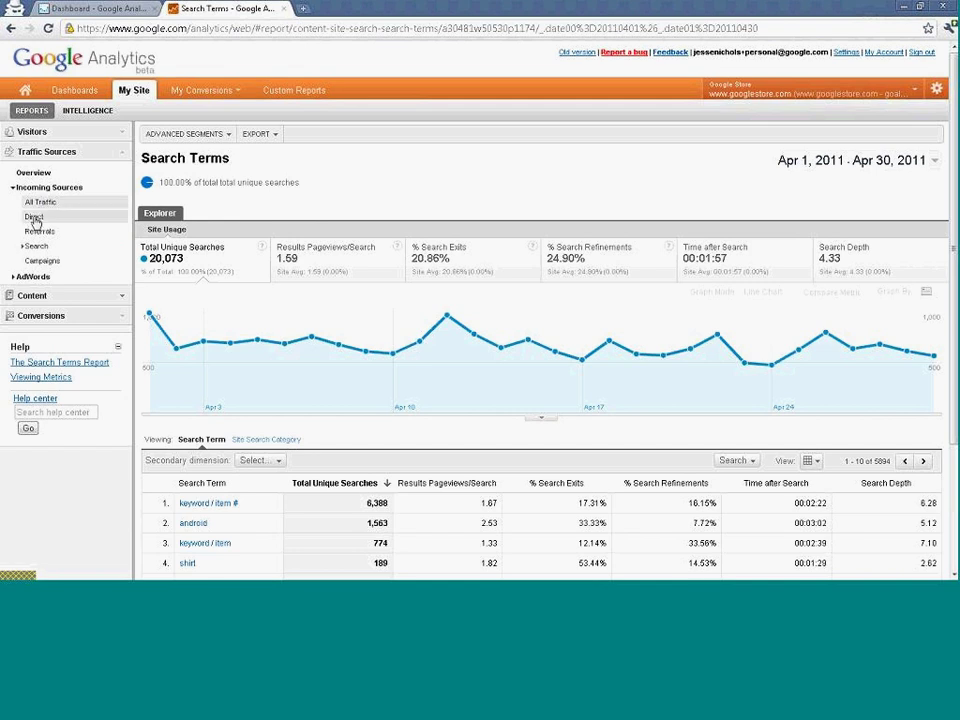
{"action": "left_click", "coordinate": [38, 231]}
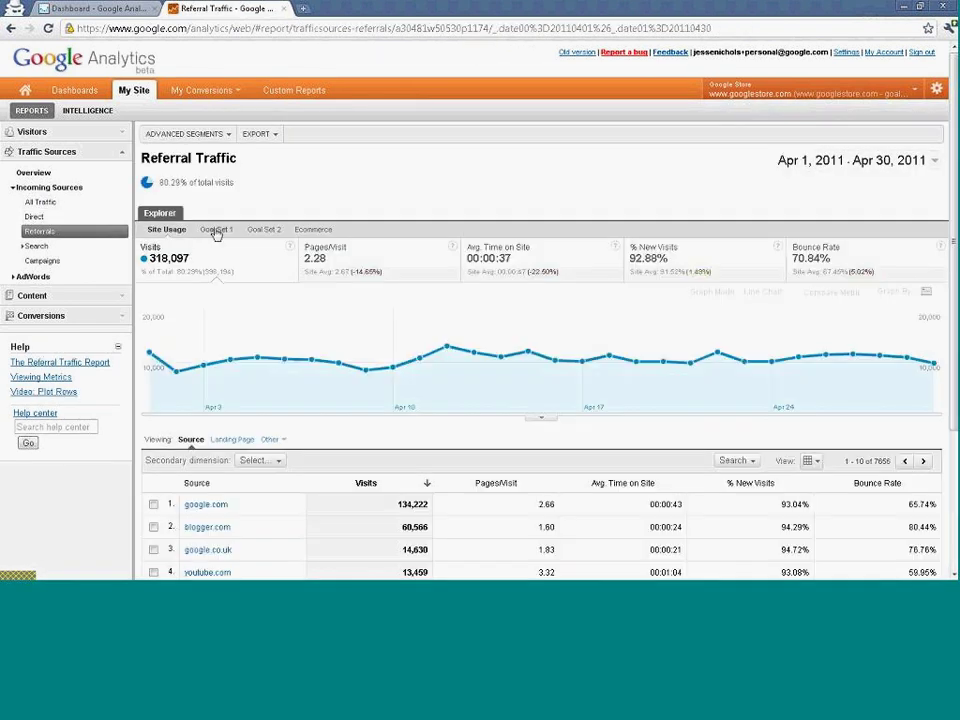